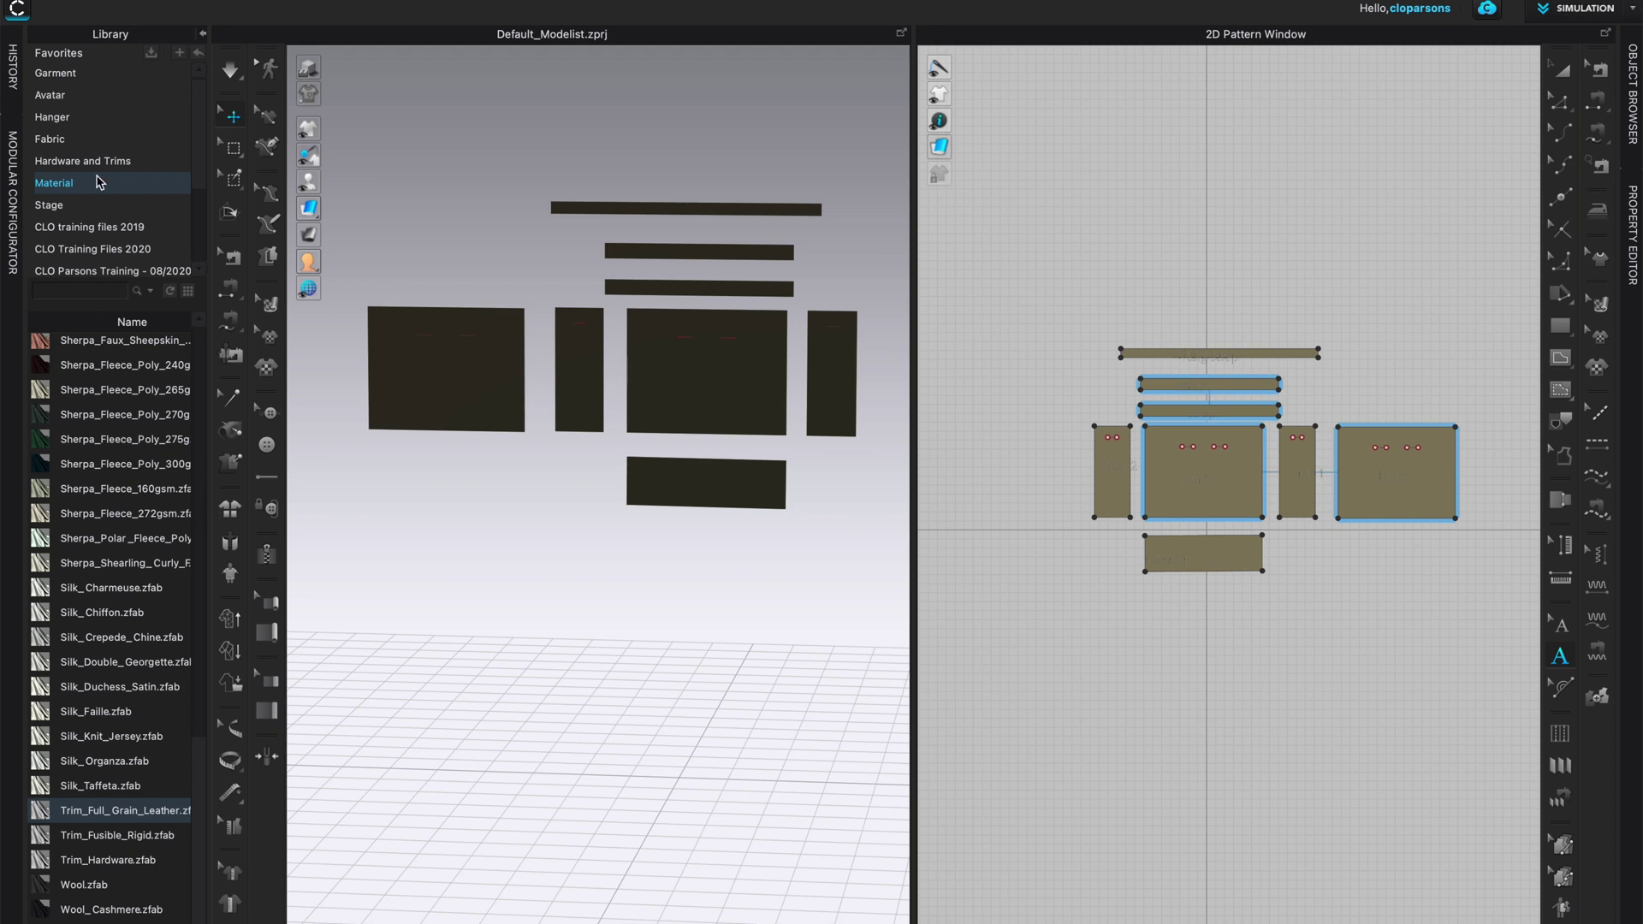
Open the Avatar folder in the Library to list the available avatars
click(51, 95)
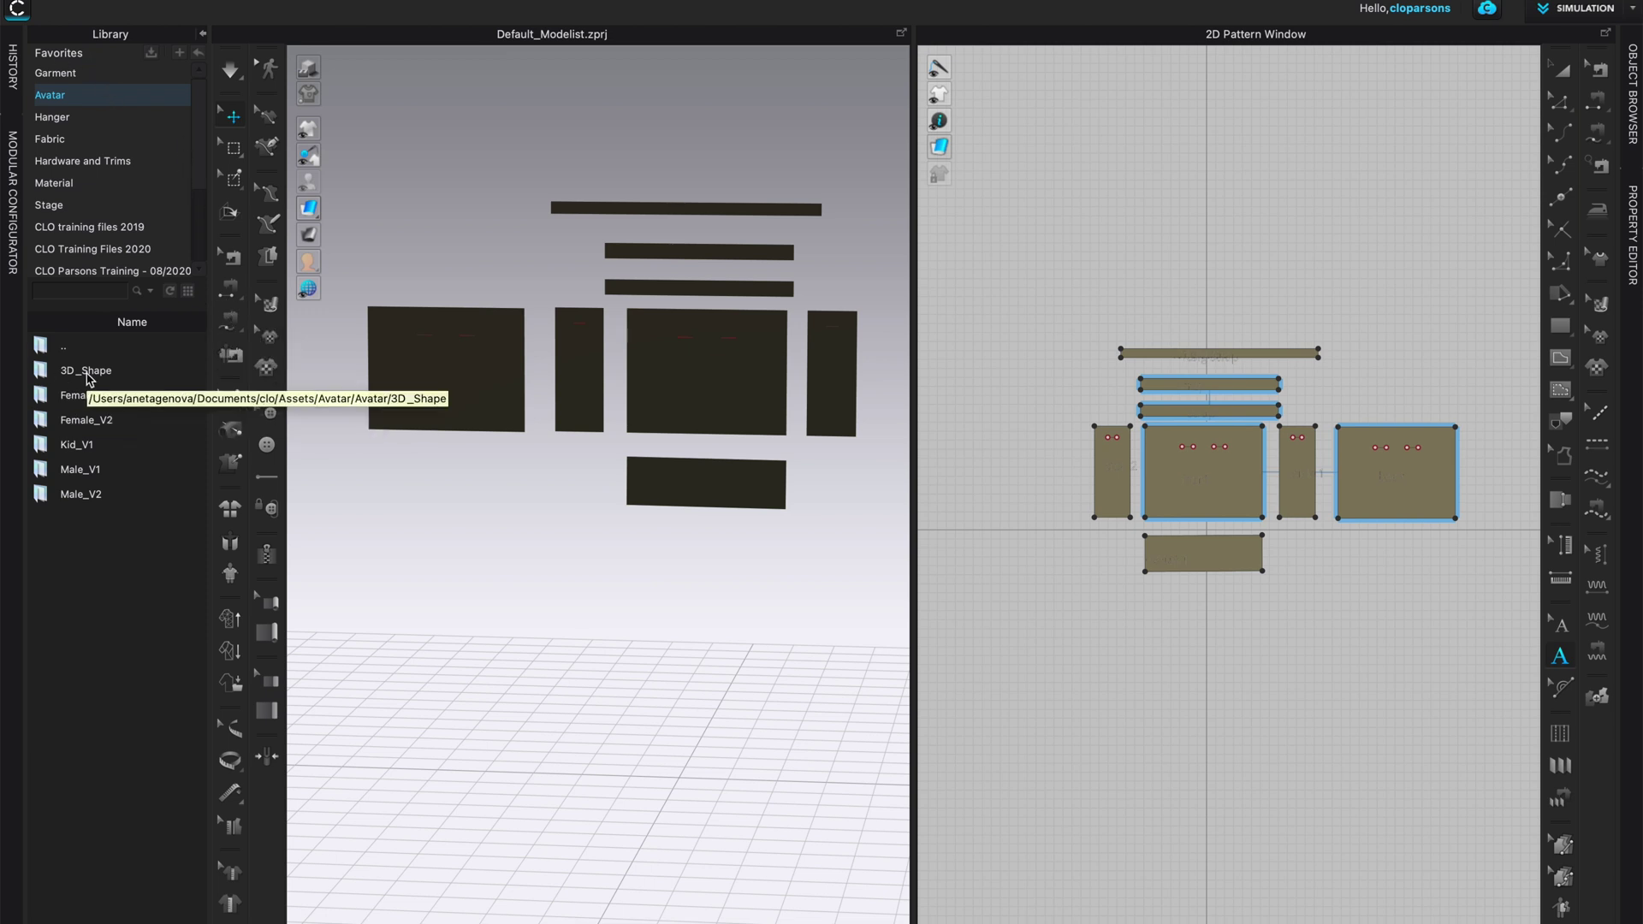
Load 3D_Shape_01.avt from the 3D_Shape avatar folder into the scene
double_click(88, 372)
mouse_move(109, 381)
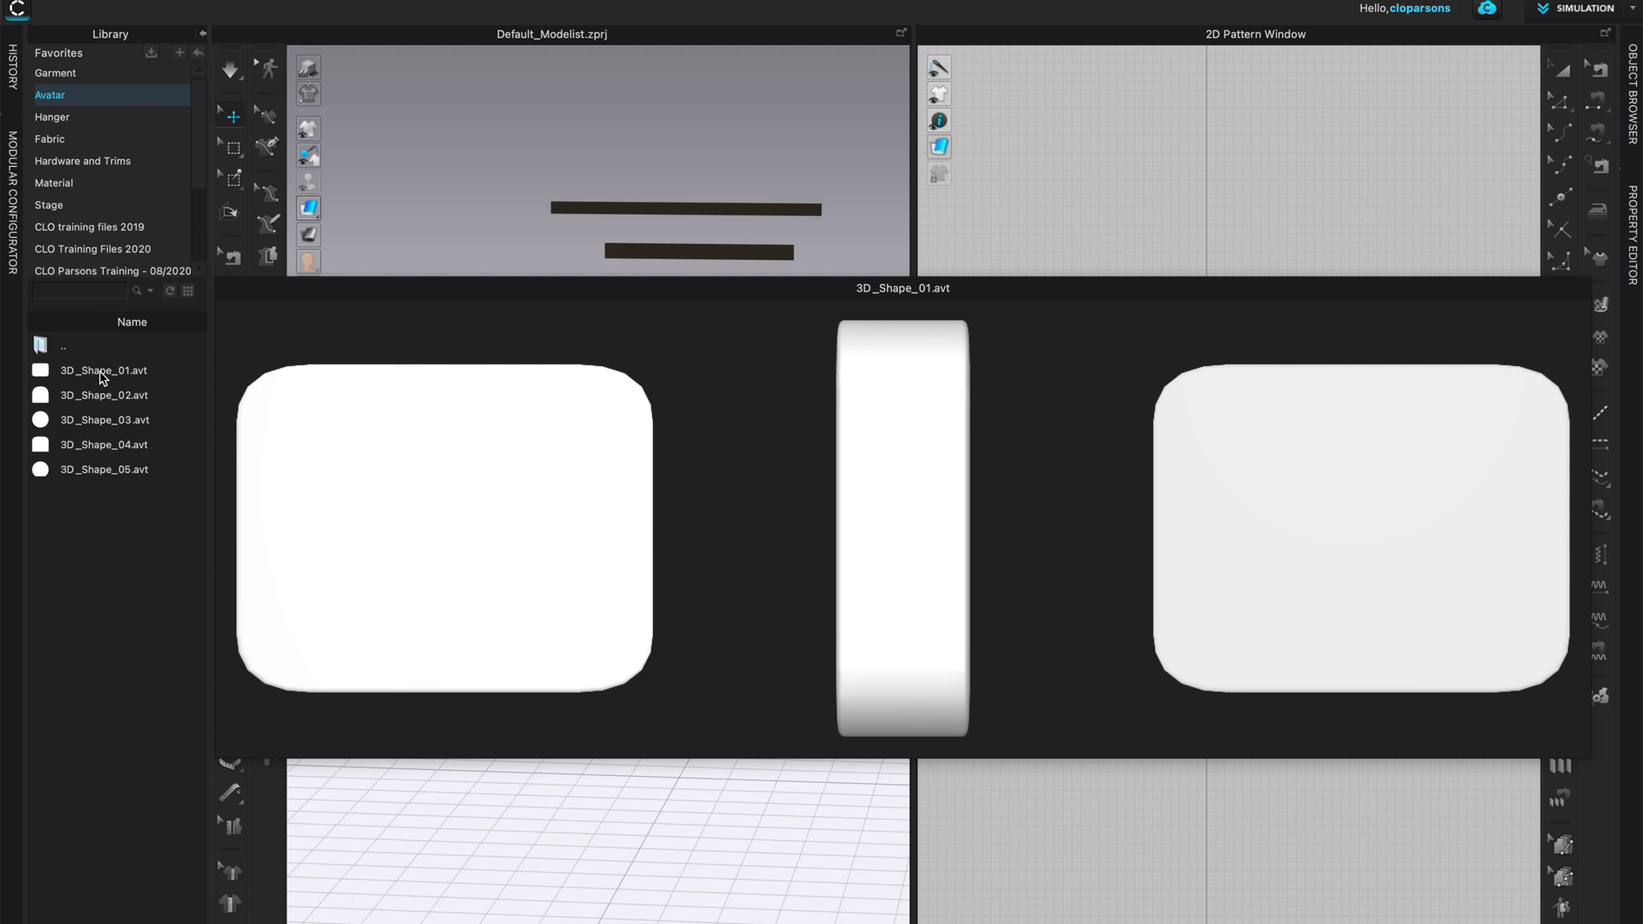
double_click(101, 375)
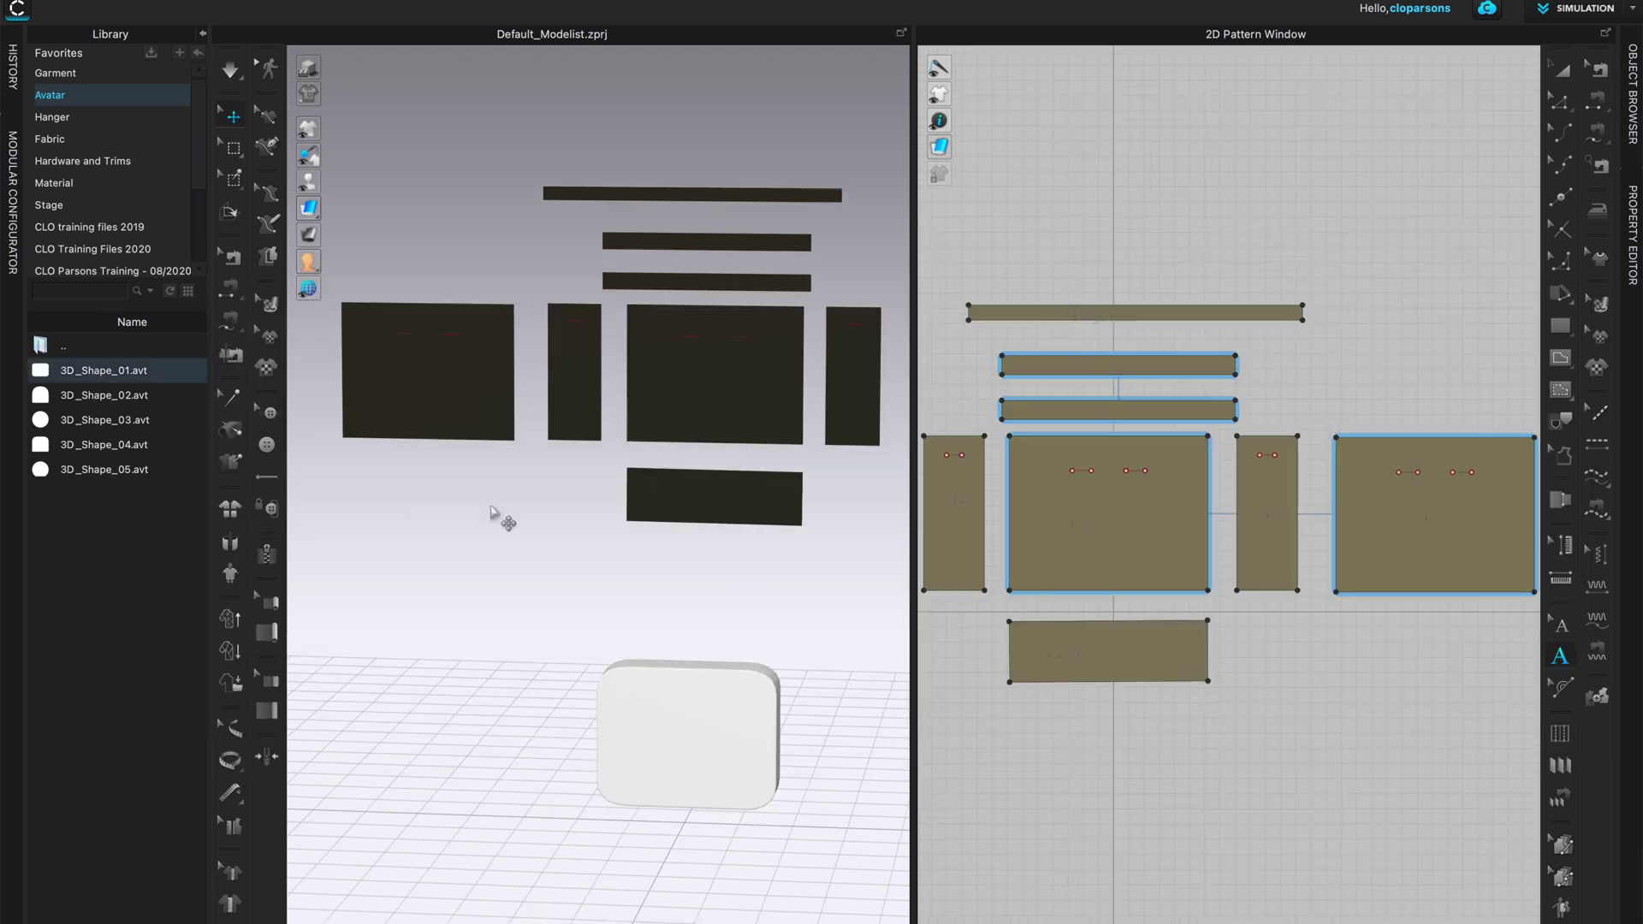
right_drag(808, 771, 770, 759)
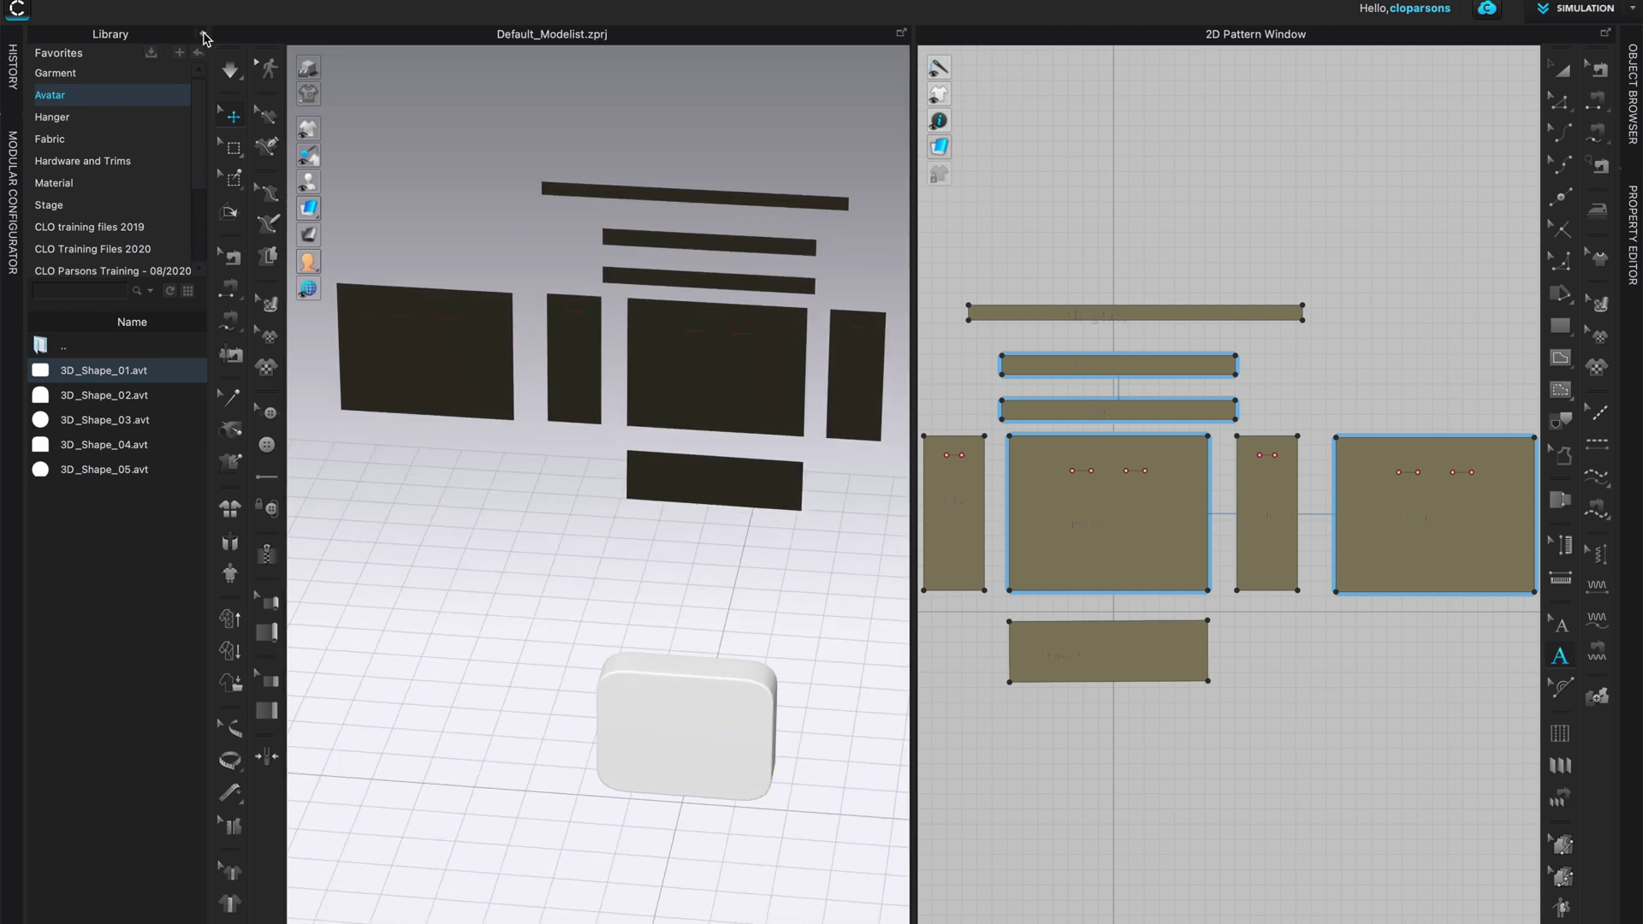
click(203, 35)
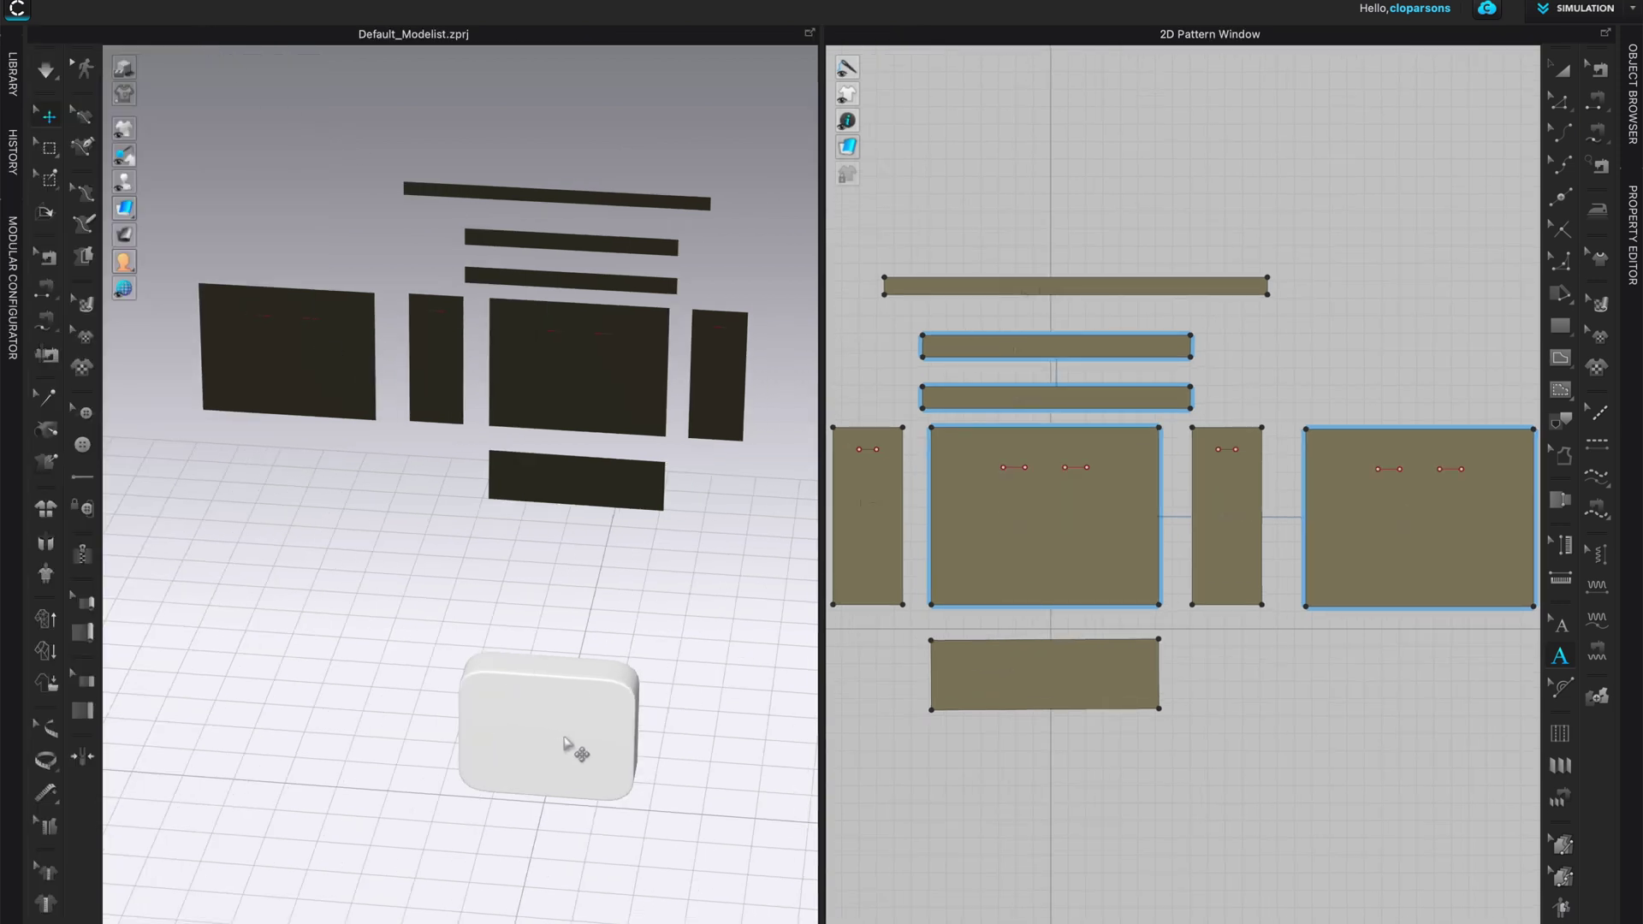
Drag the box avatar's blue gizmo axis to change its front-to-back depth, then deselect it
click(564, 743)
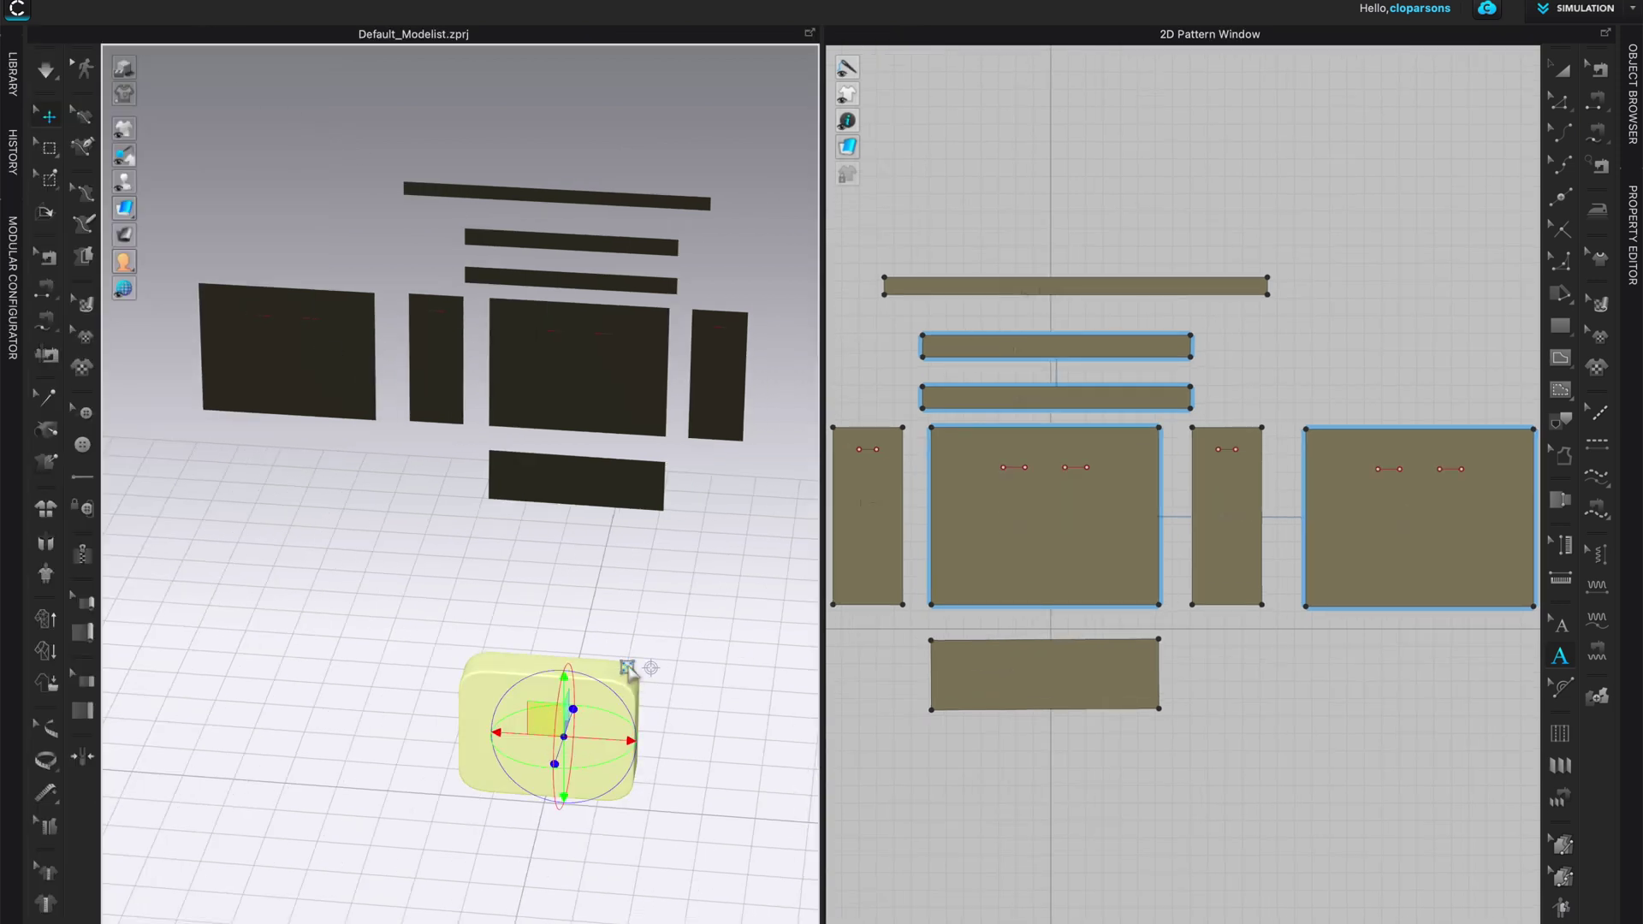
click(629, 667)
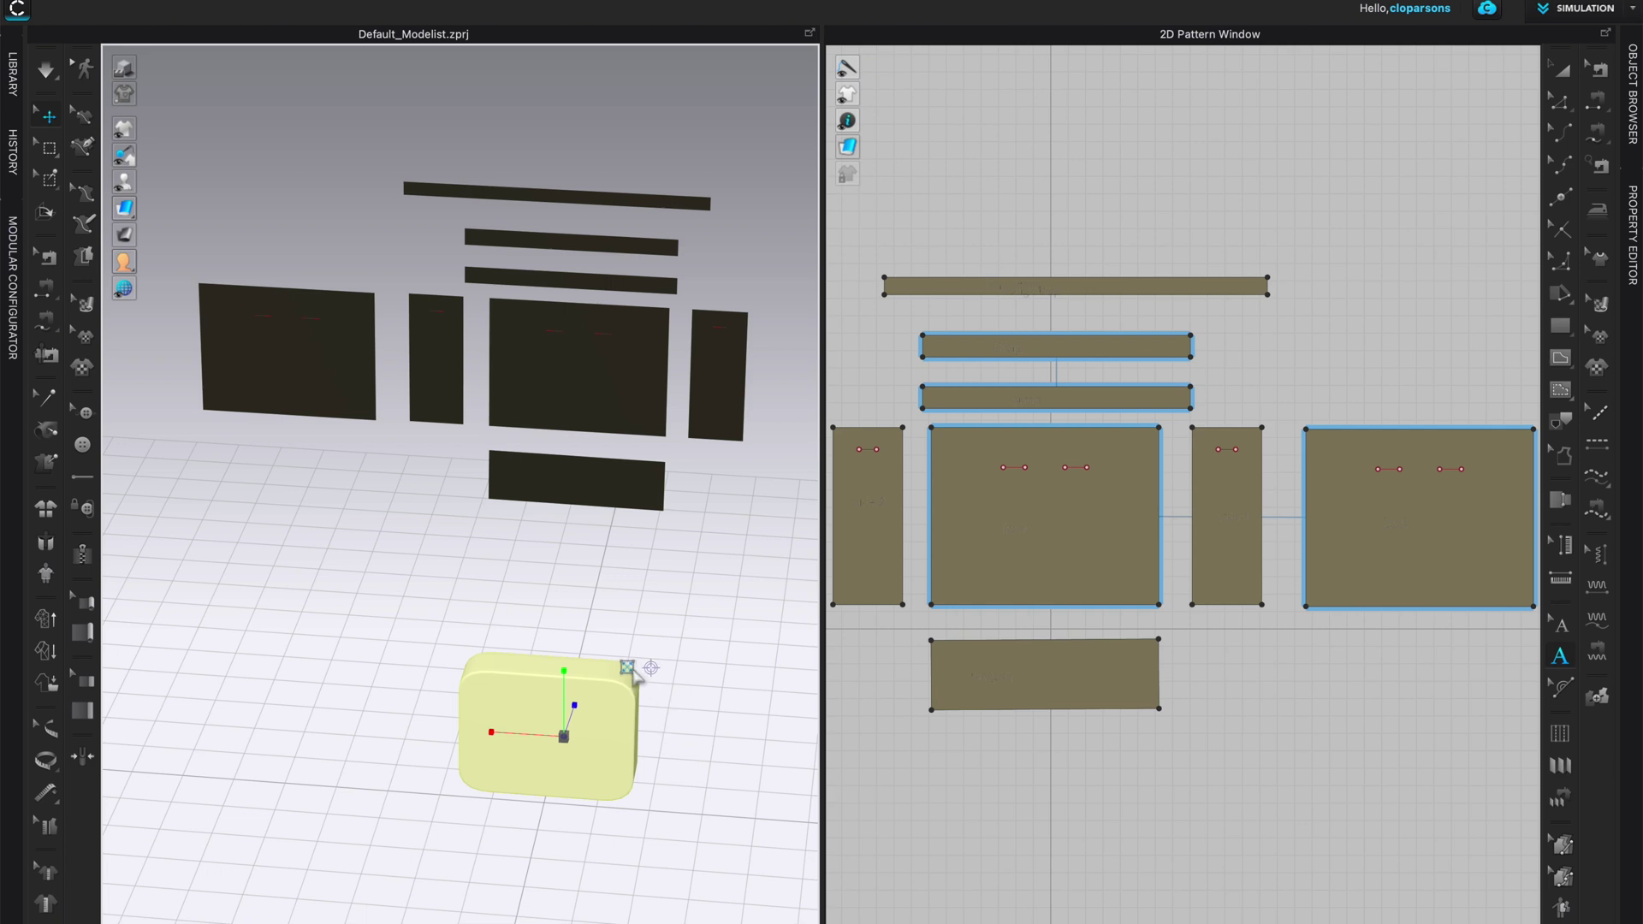
click(628, 668)
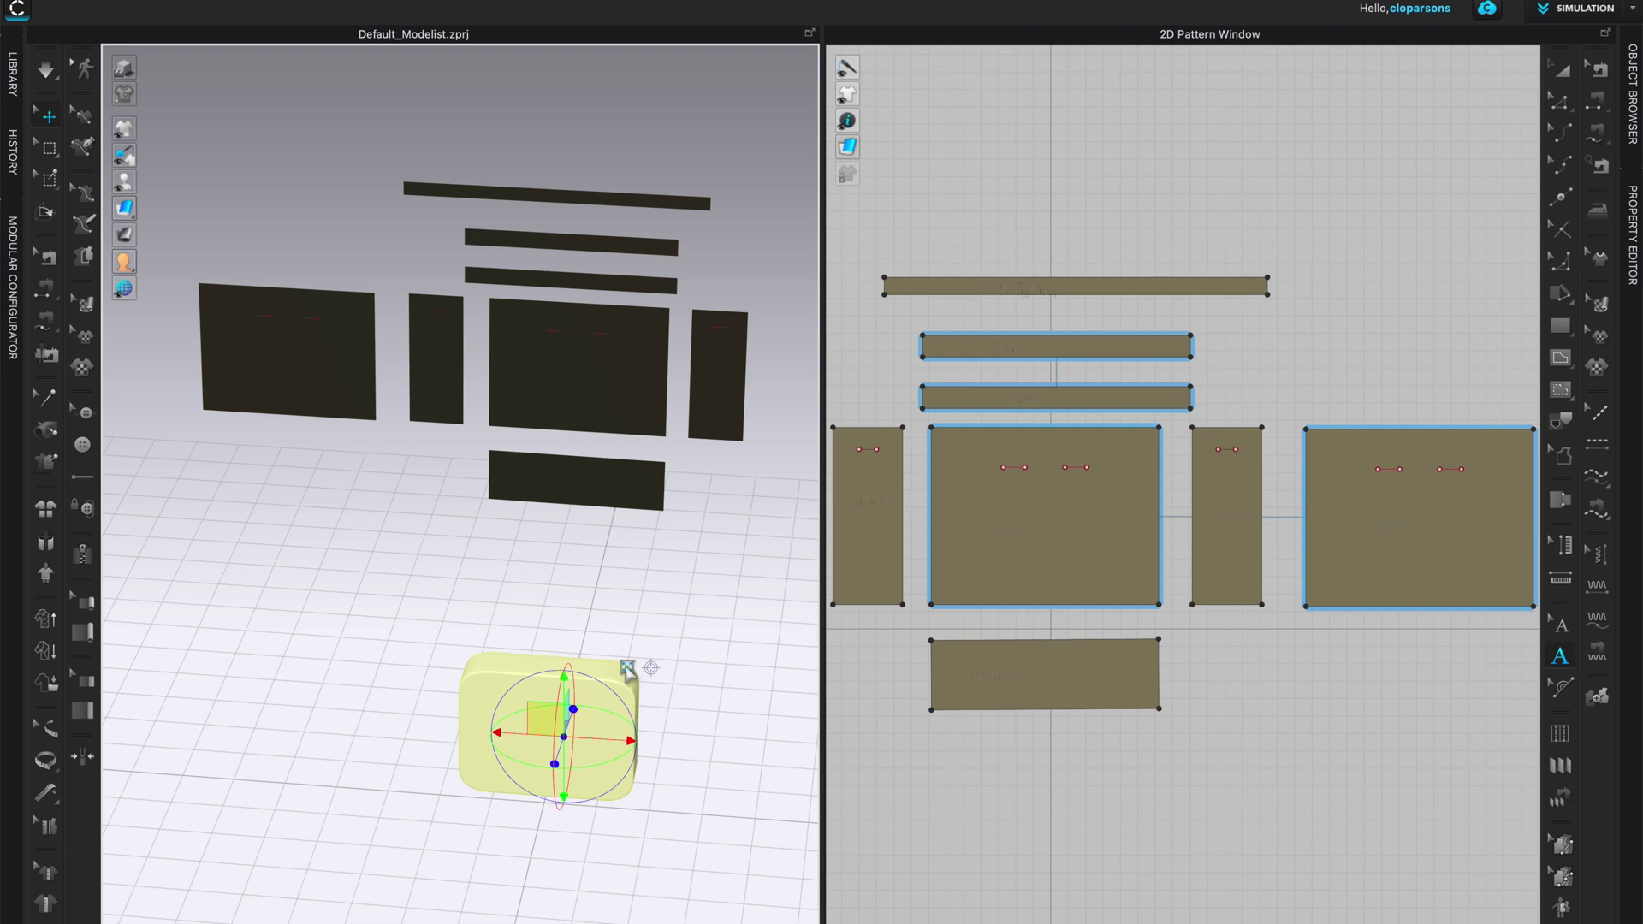
click(628, 668)
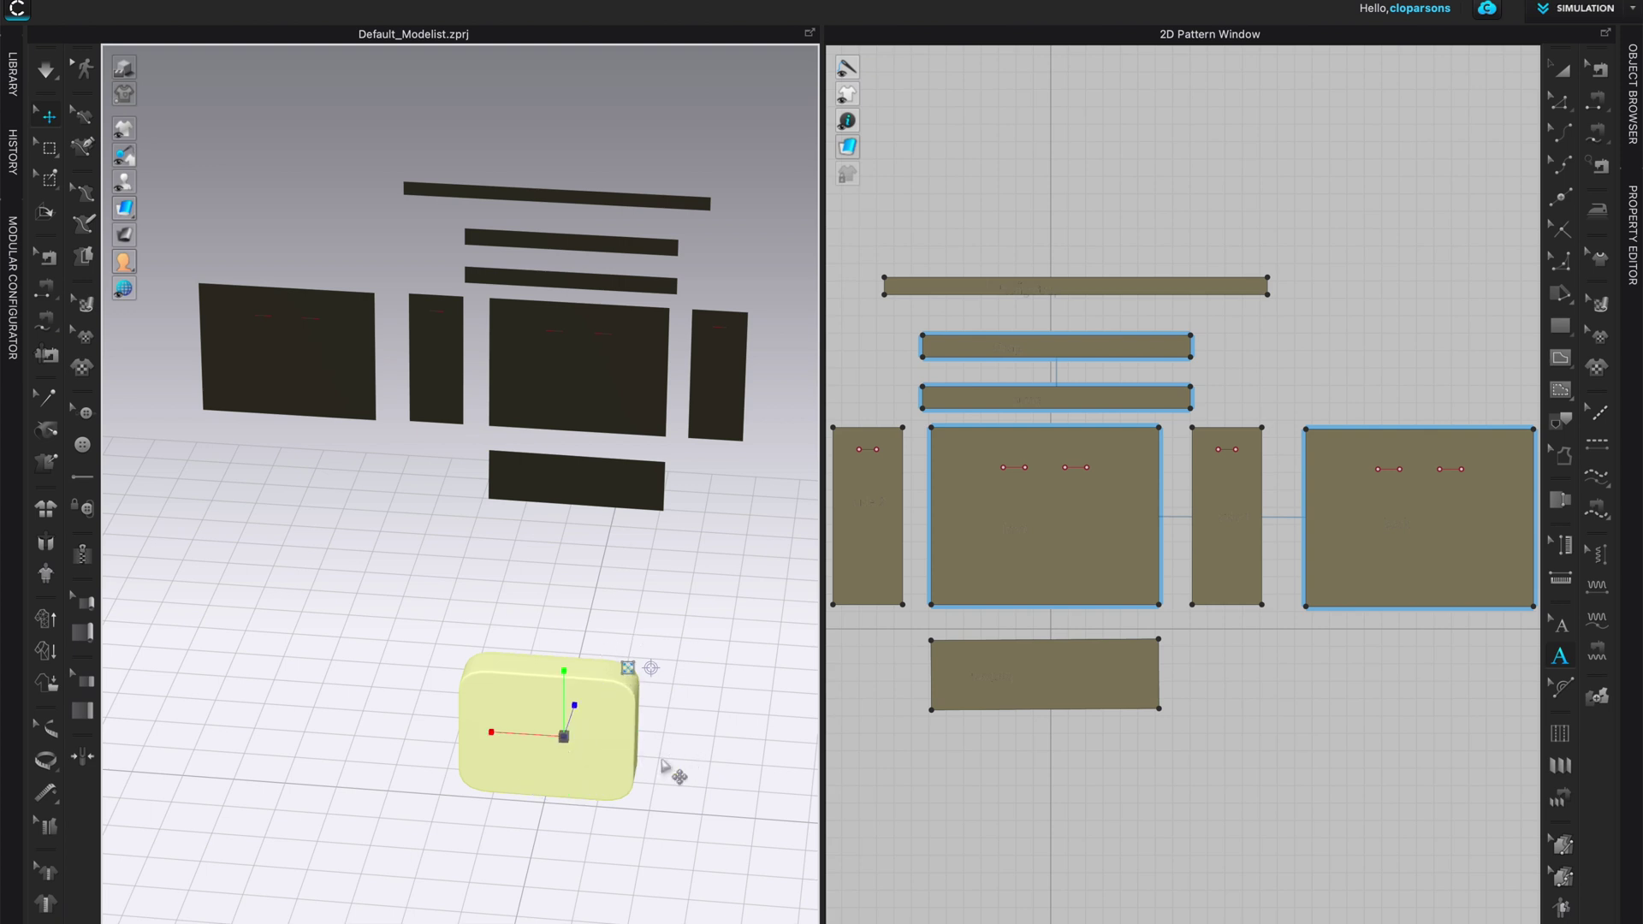
right_drag(681, 761, 726, 766)
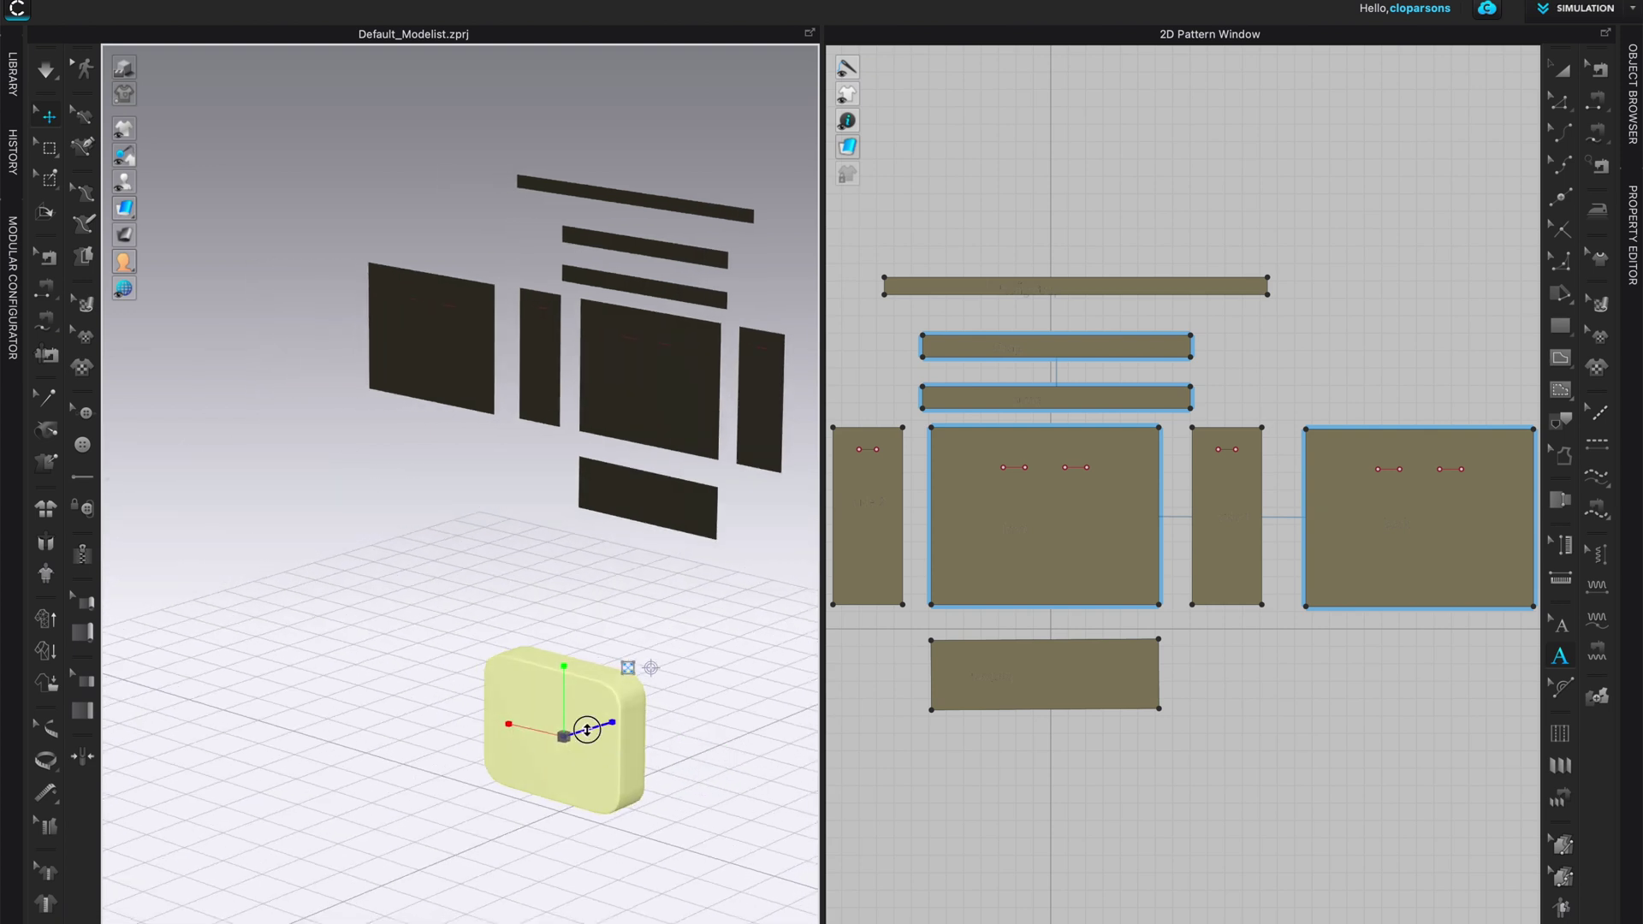
mouse_move(587, 730)
mouse_down()
mouse_move(638, 717)
mouse_move(587, 732)
mouse_up()
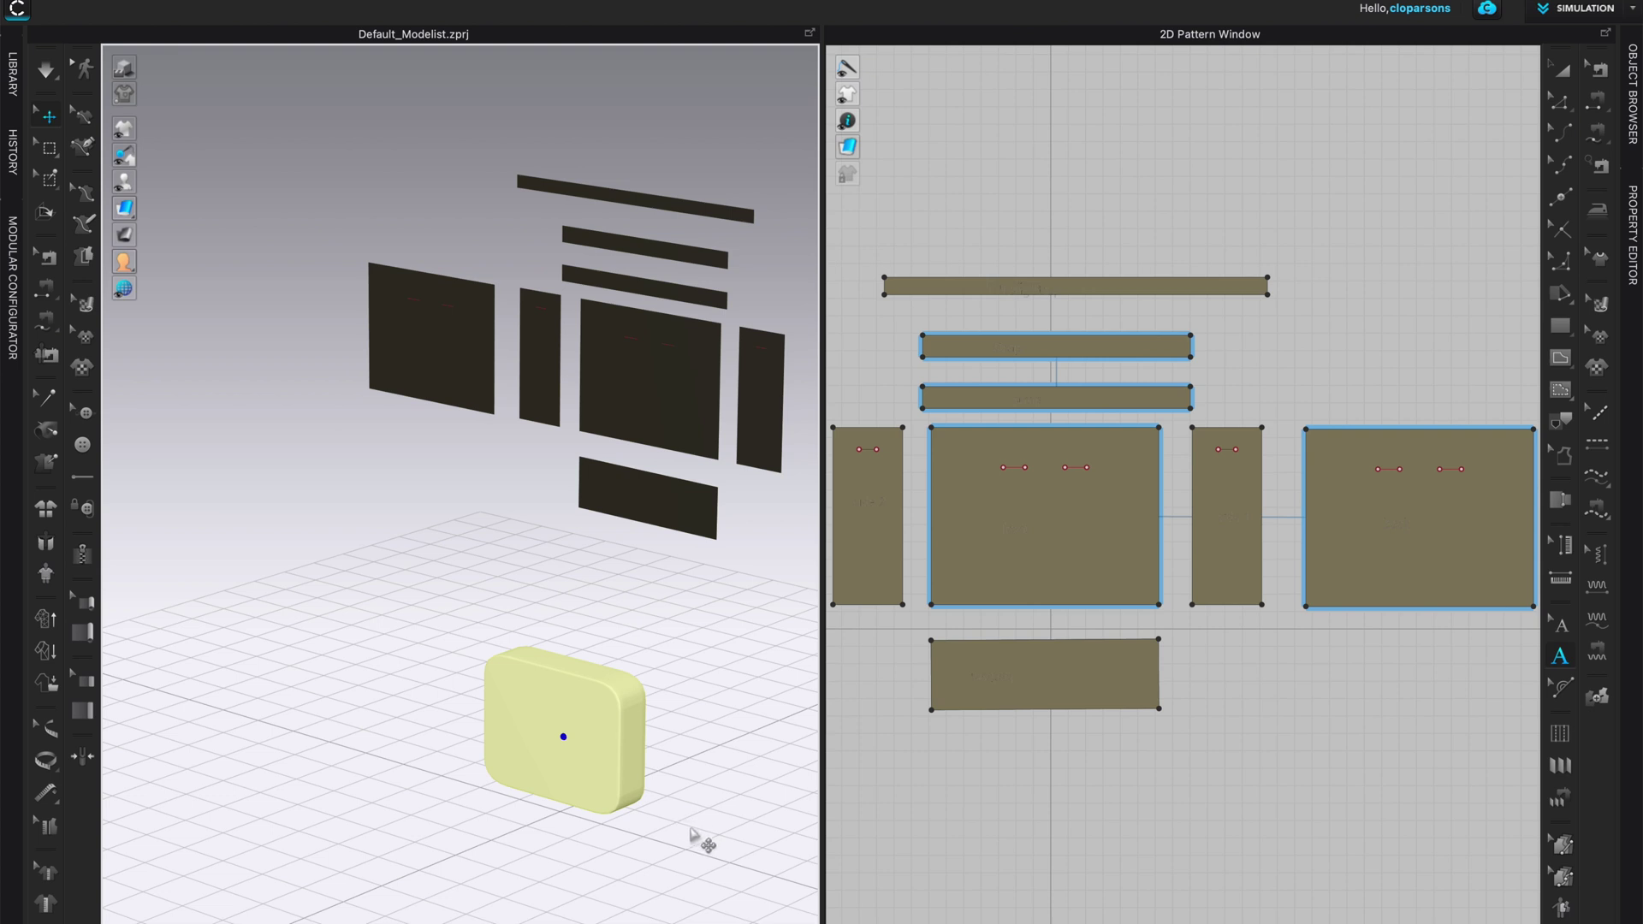
key(2)
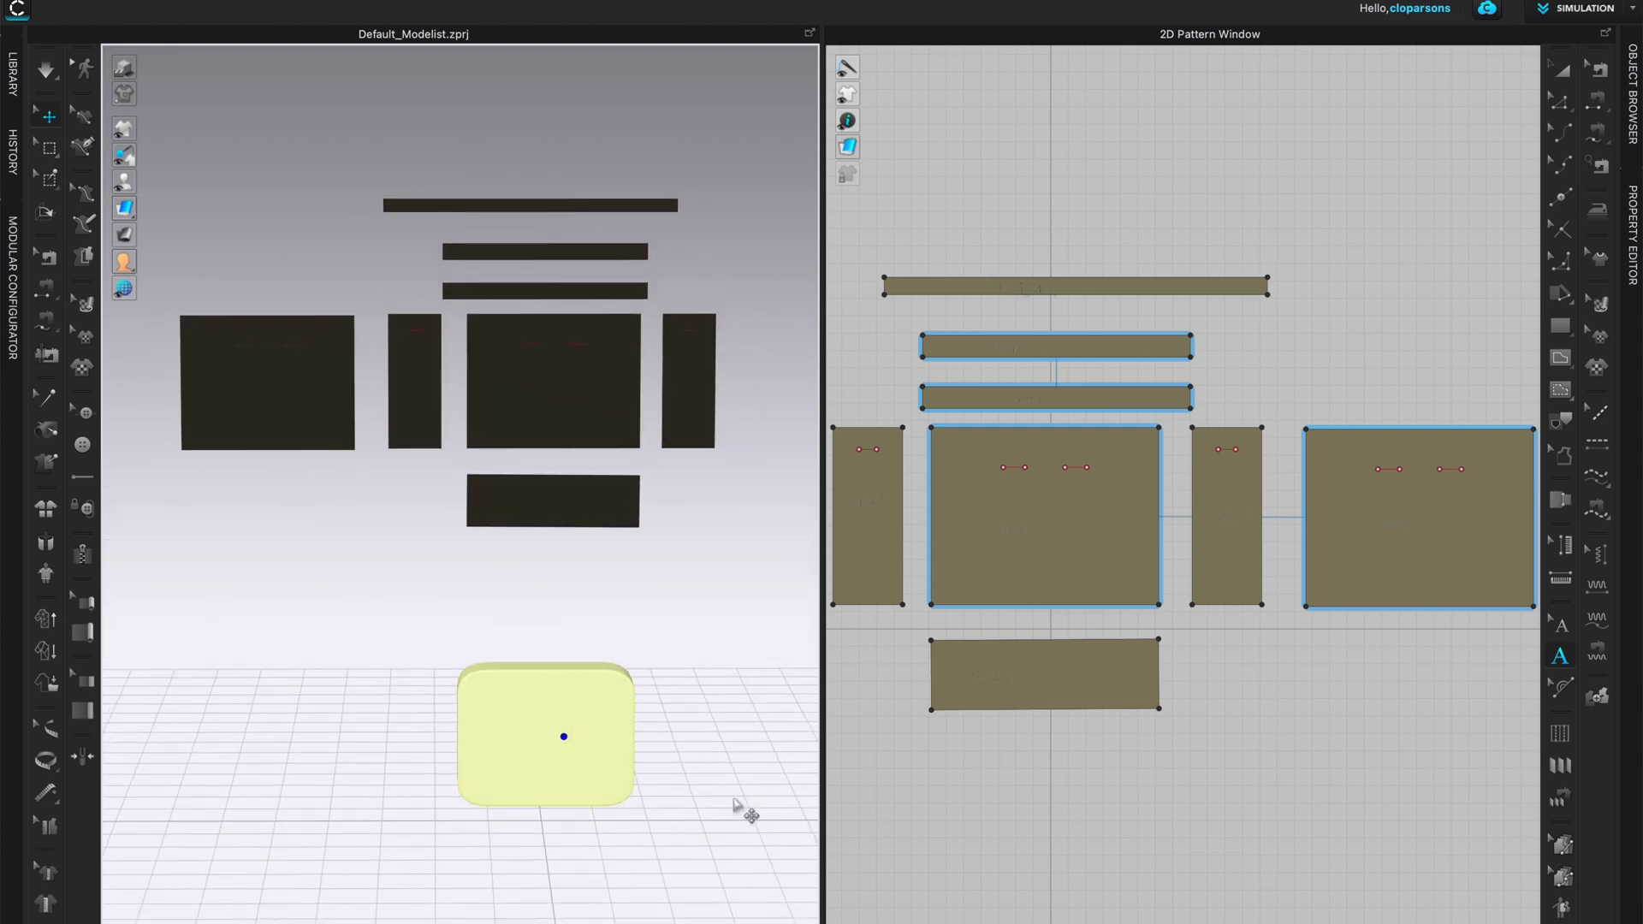
click(734, 801)
mouse_move(142, 197)
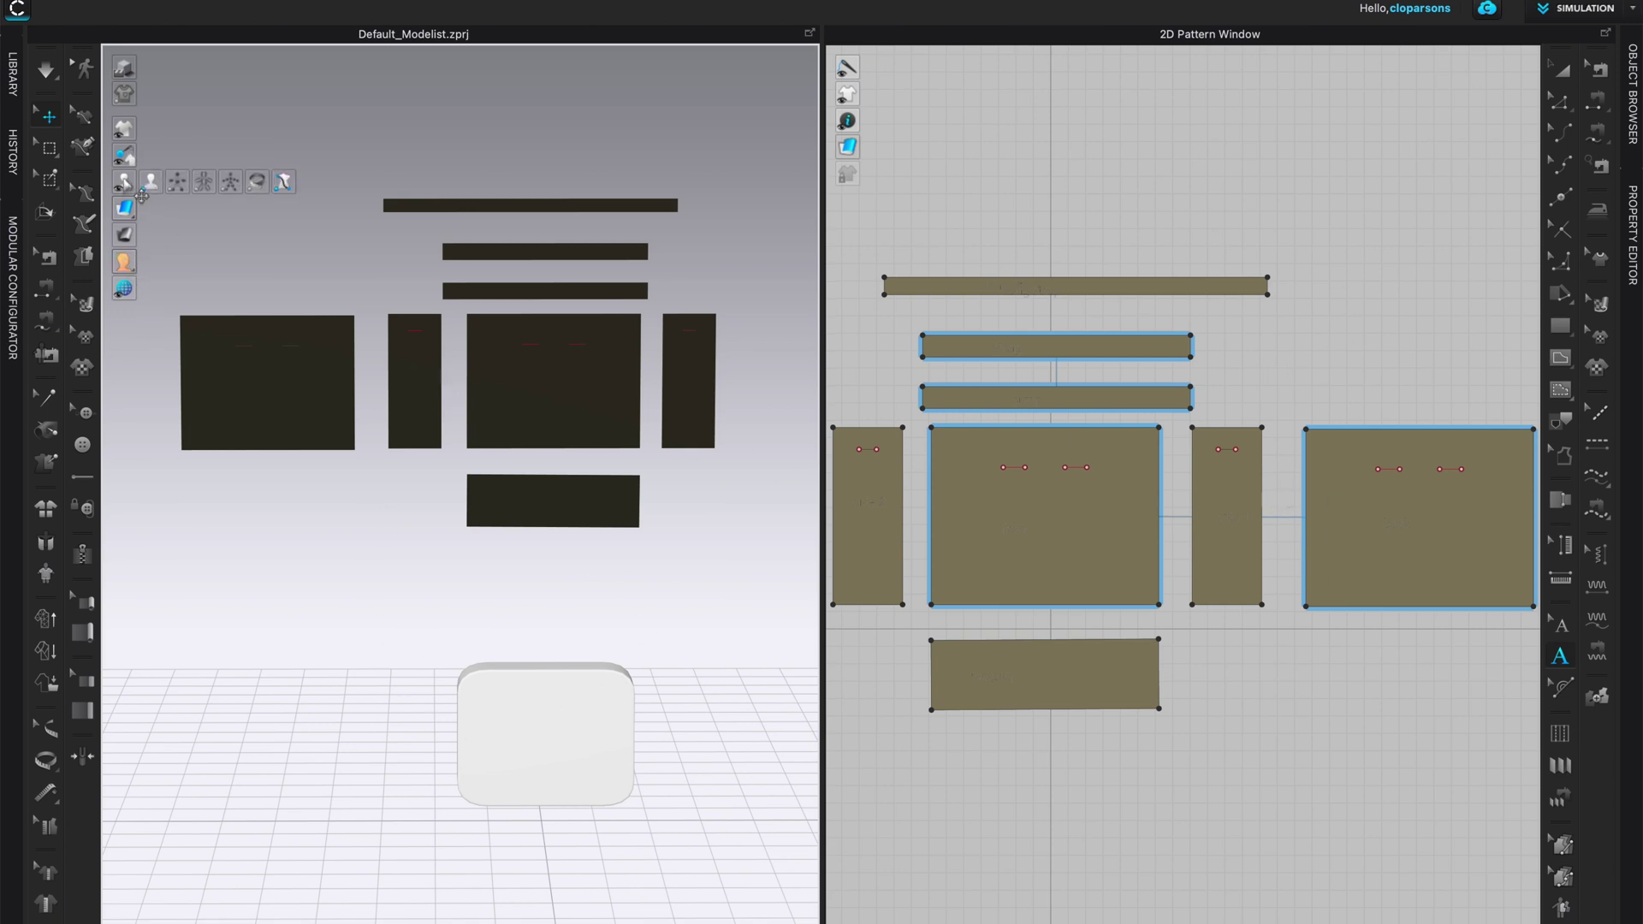
Turn on Show Arrangement Points and drag the bottom rectangular piece to the top of the layout
click(178, 182)
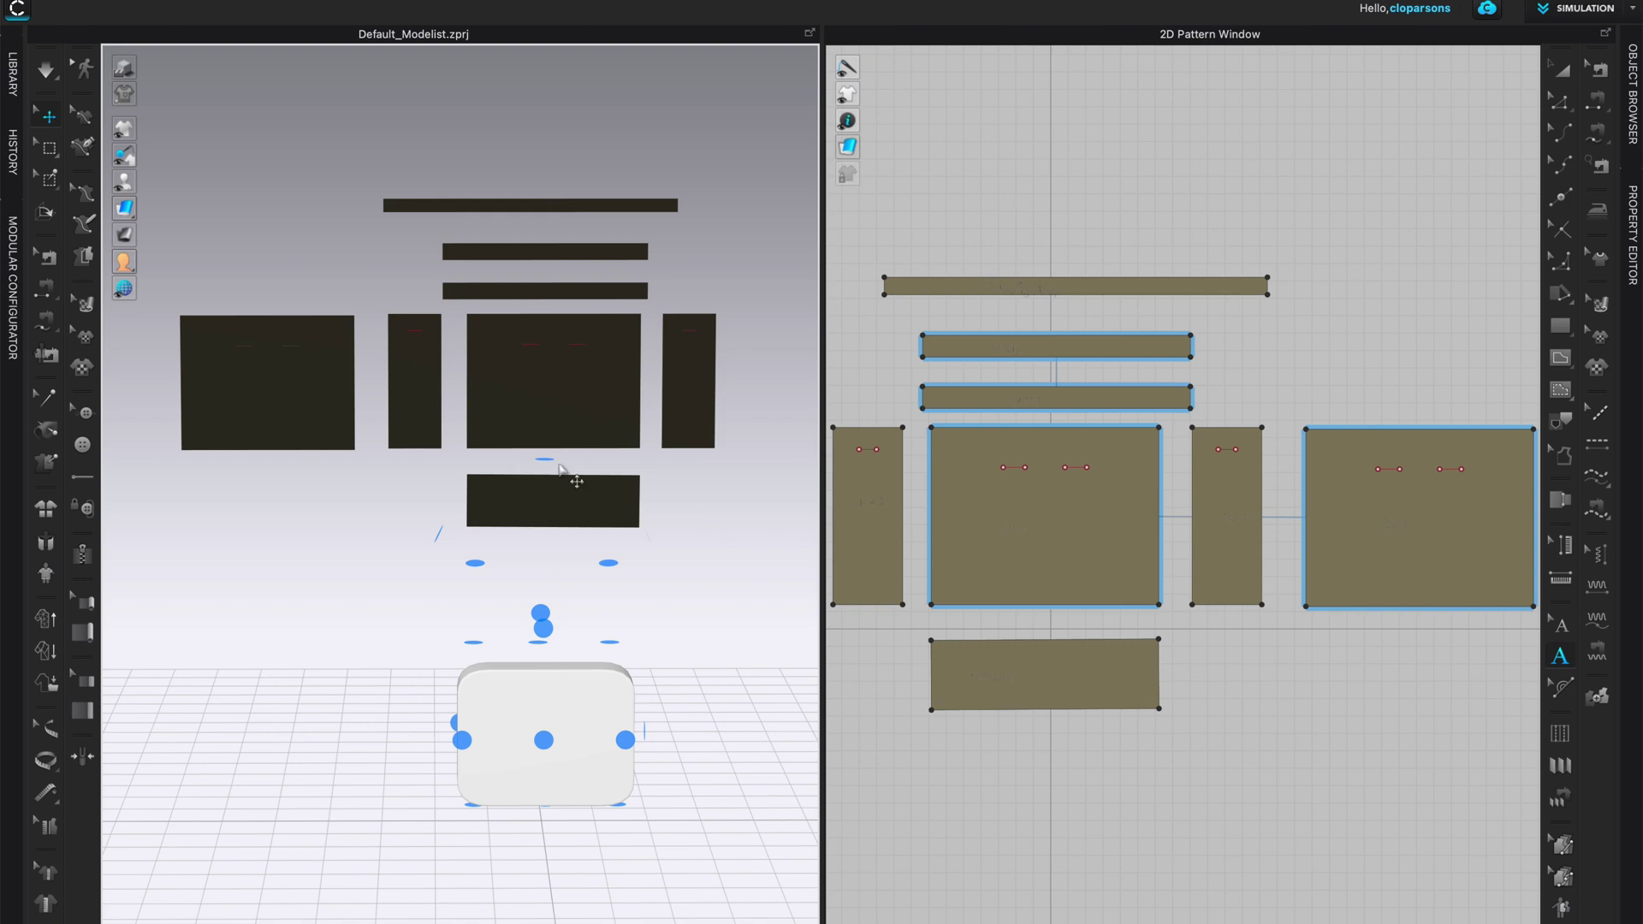
mouse_move(561, 503)
mouse_down()
mouse_move(568, 466)
mouse_move(558, 507)
mouse_up()
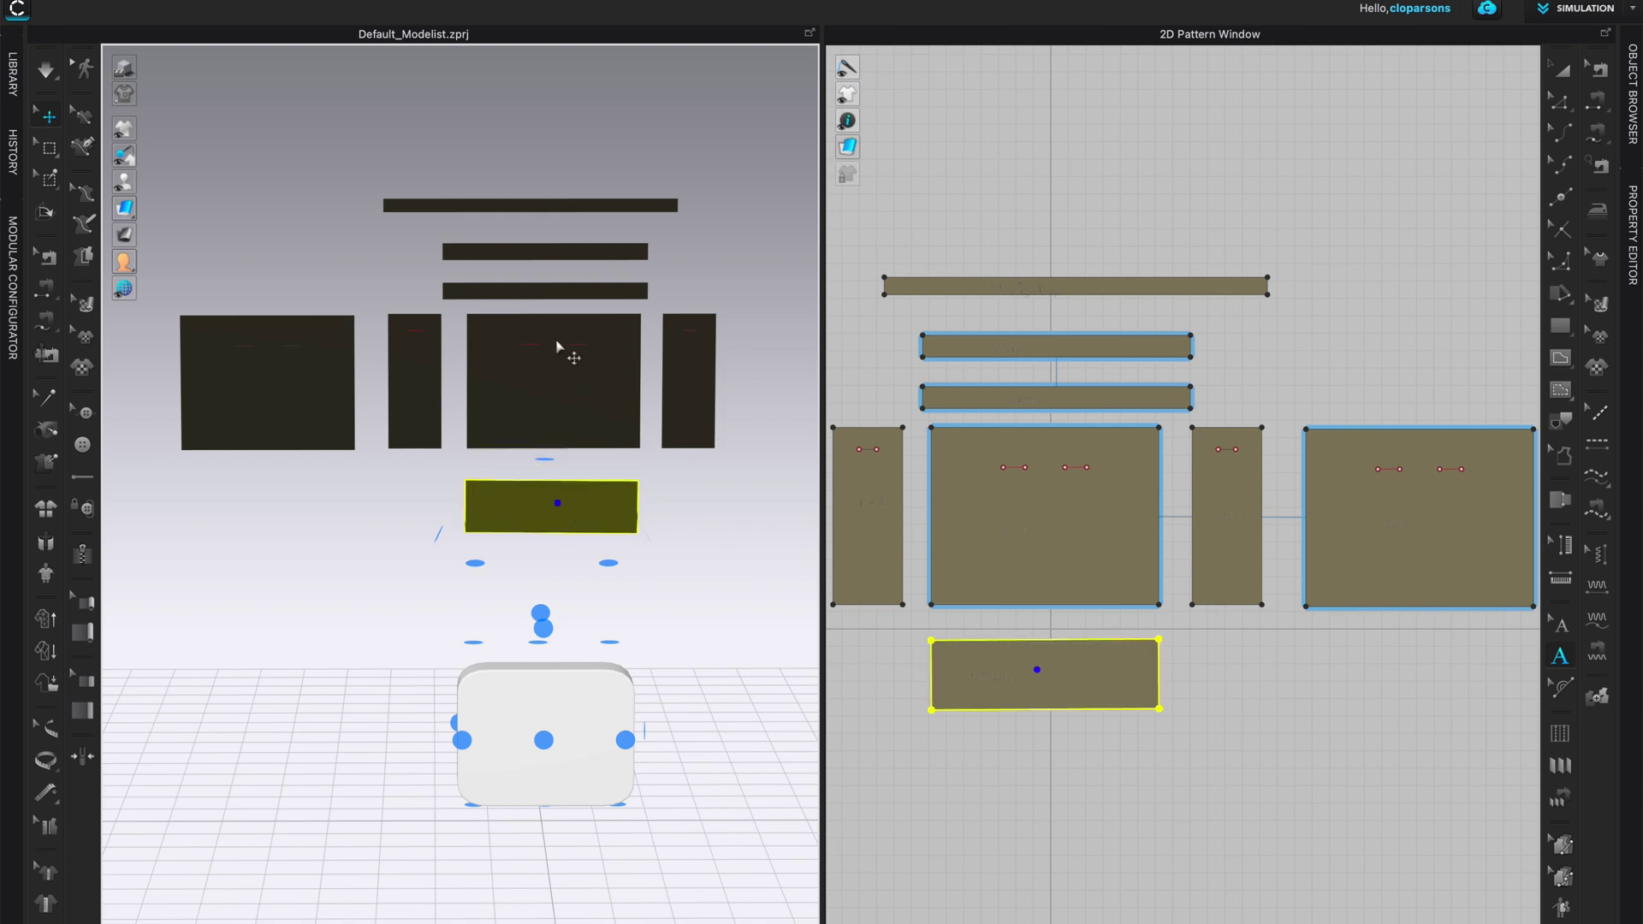
scroll(744, 317, down, 2)
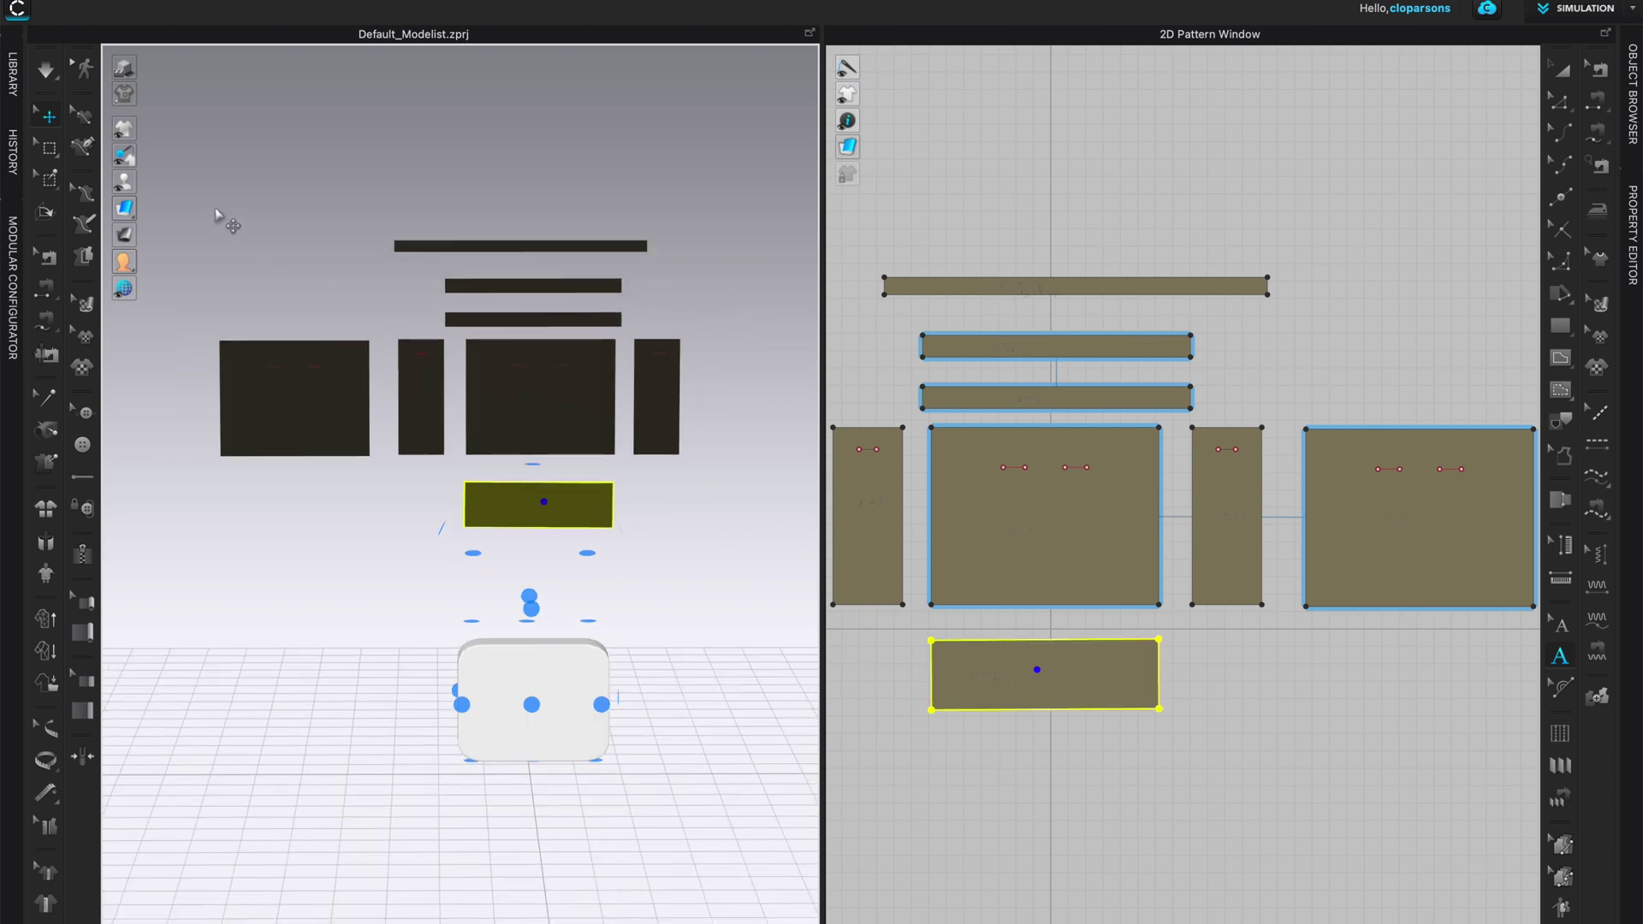
click(384, 402)
drag(558, 505, 562, 174)
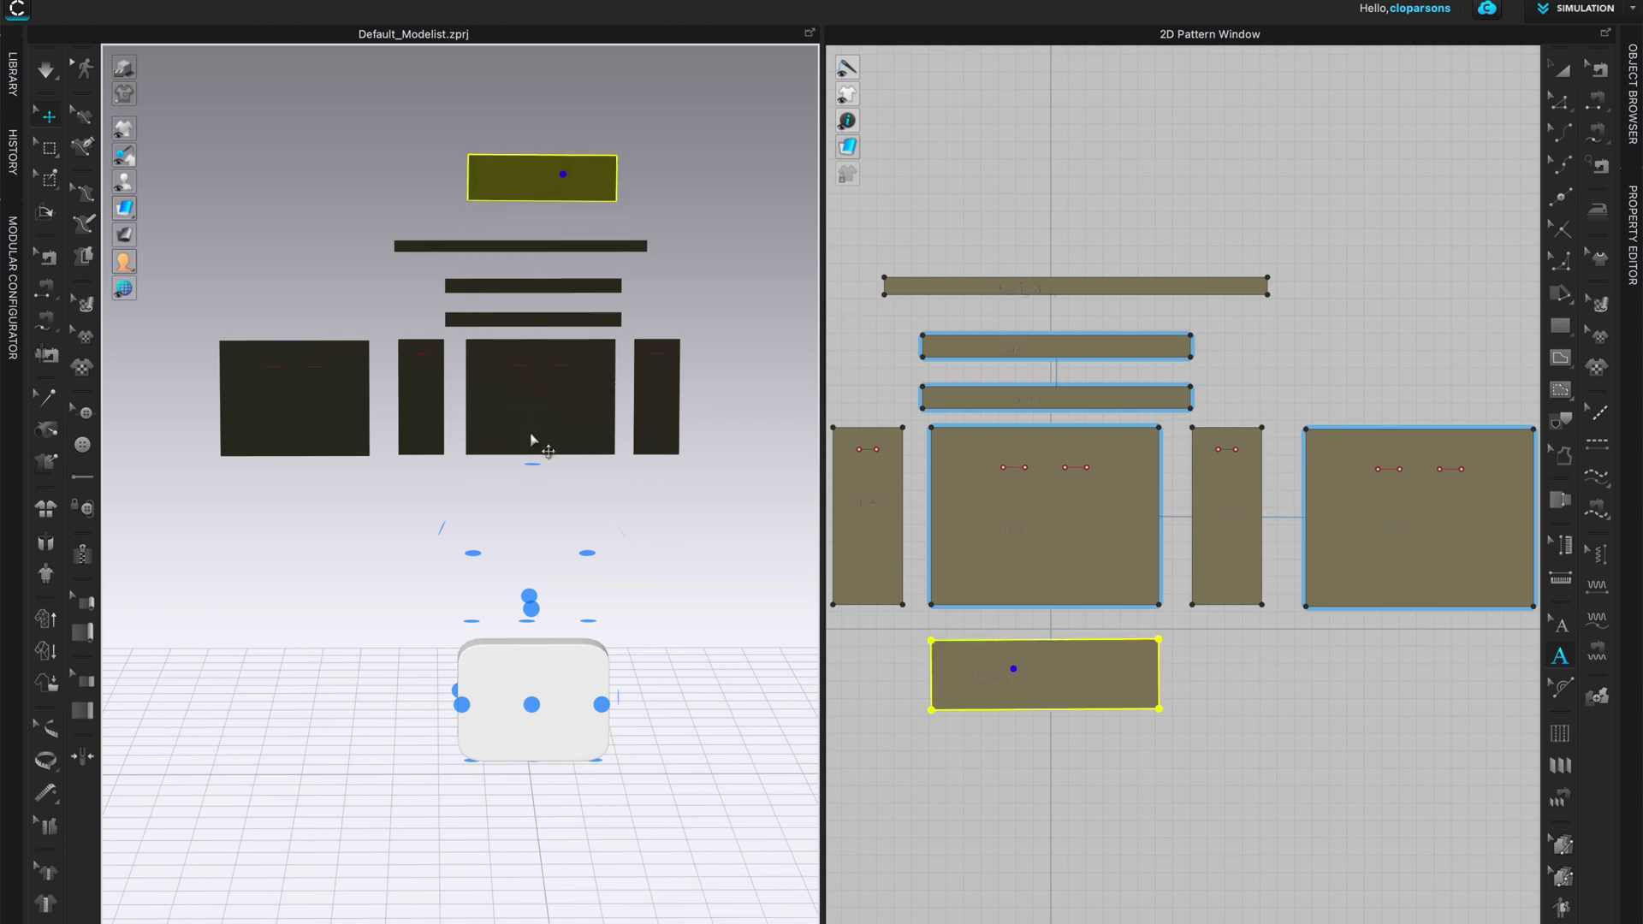
right_drag(670, 680, 781, 766)
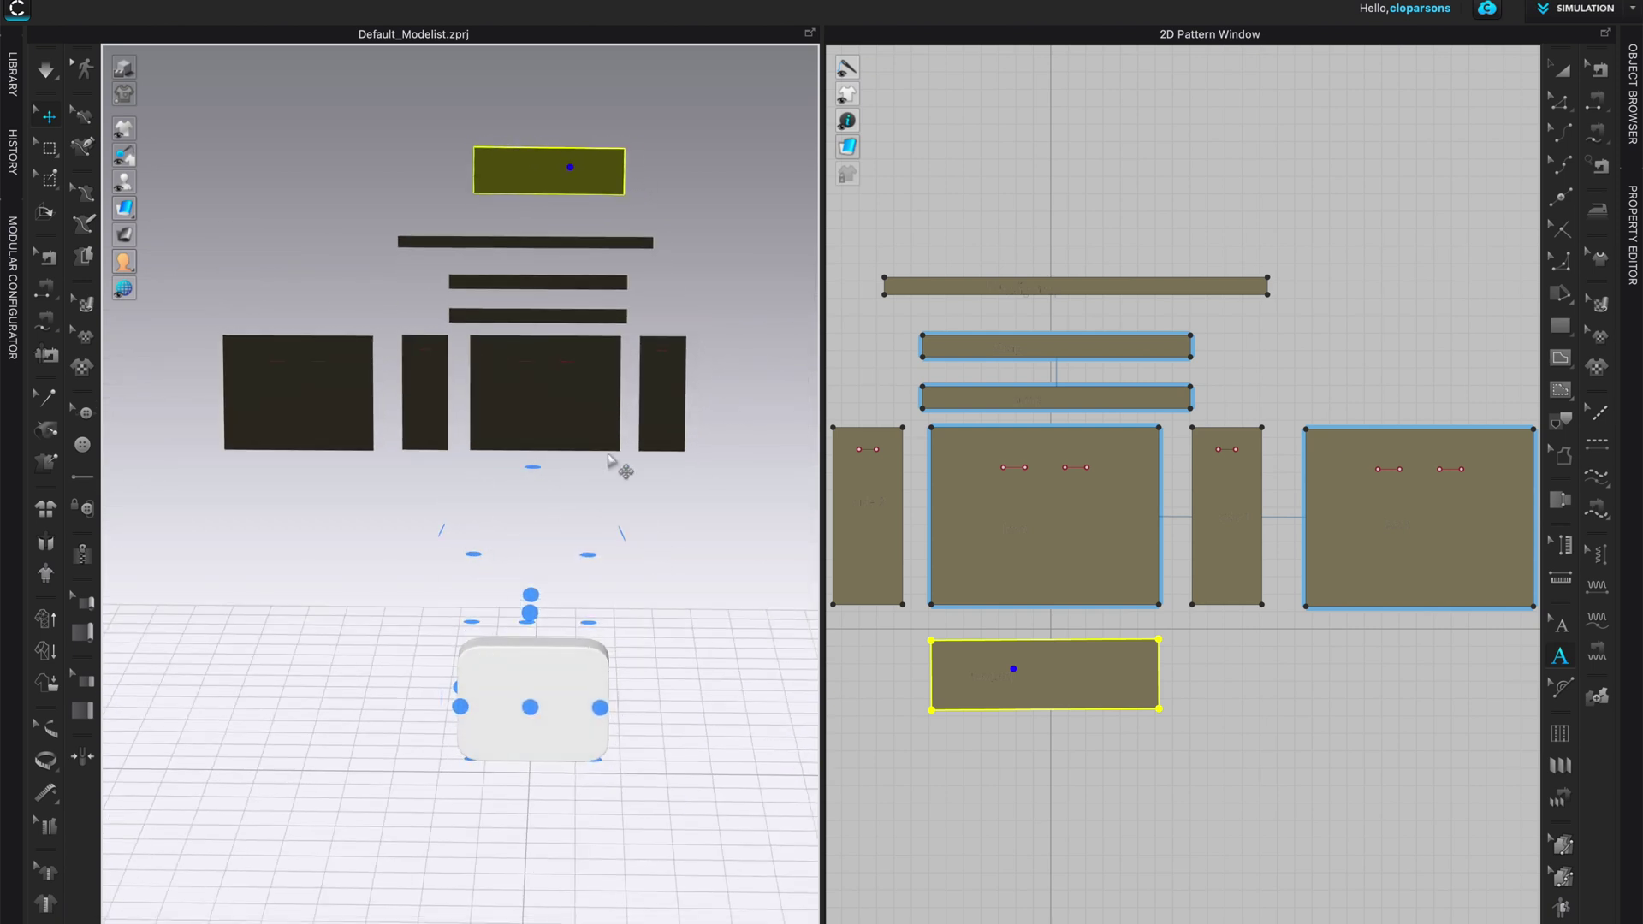
click(721, 141)
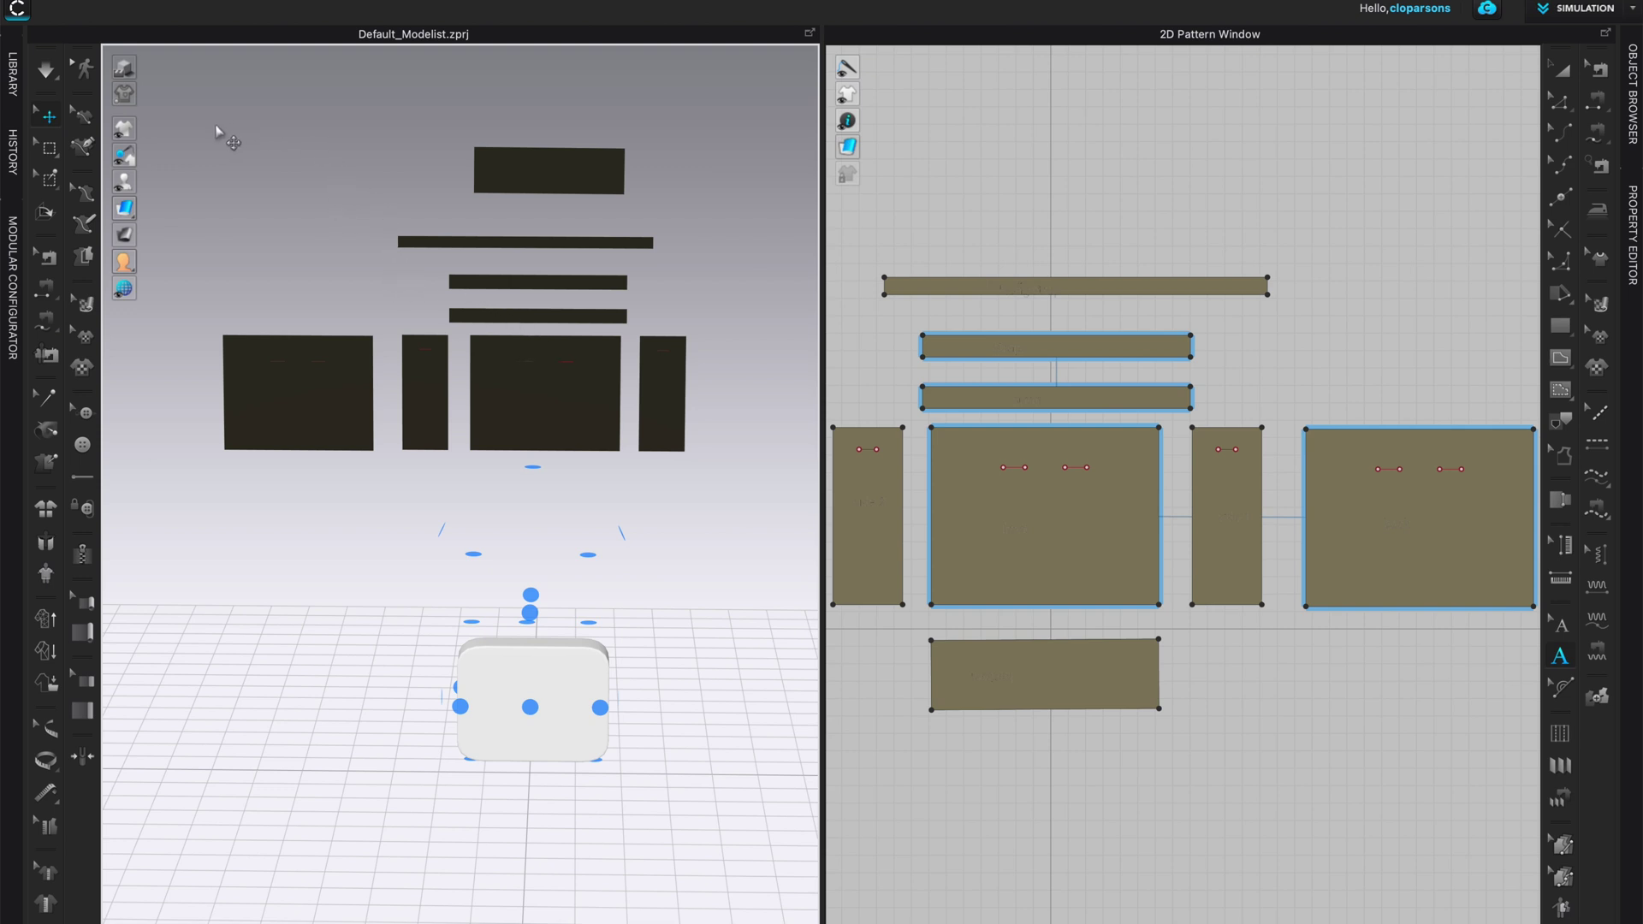
mouse_move(129, 184)
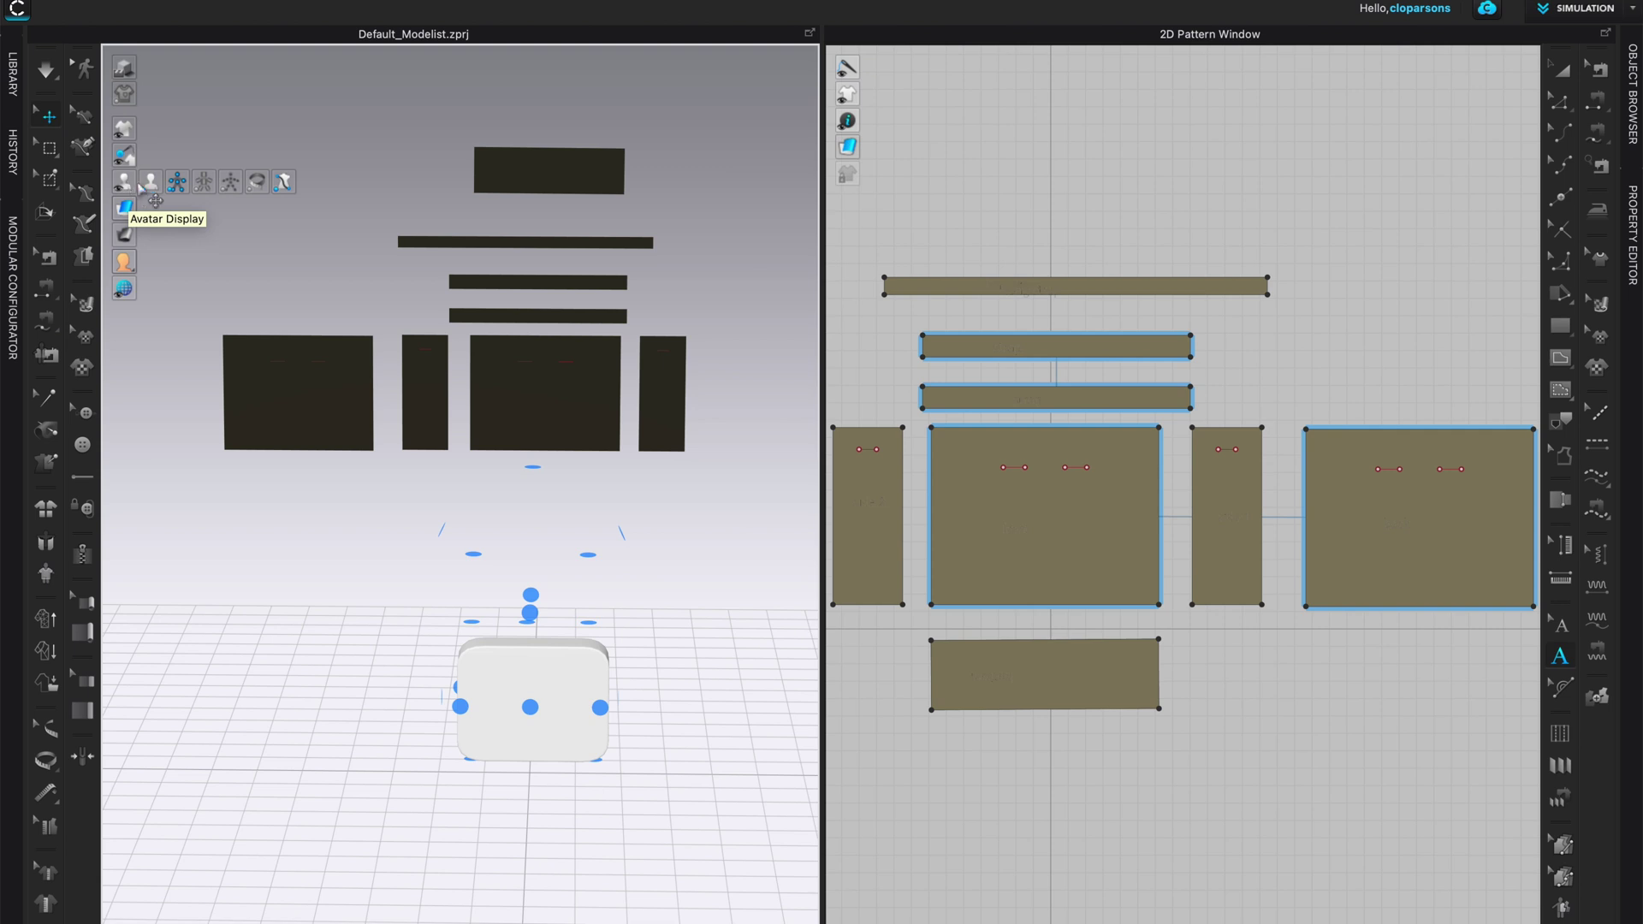
Show the avatar's bounding volumes, inspect them from several angles, then switch them off
click(204, 185)
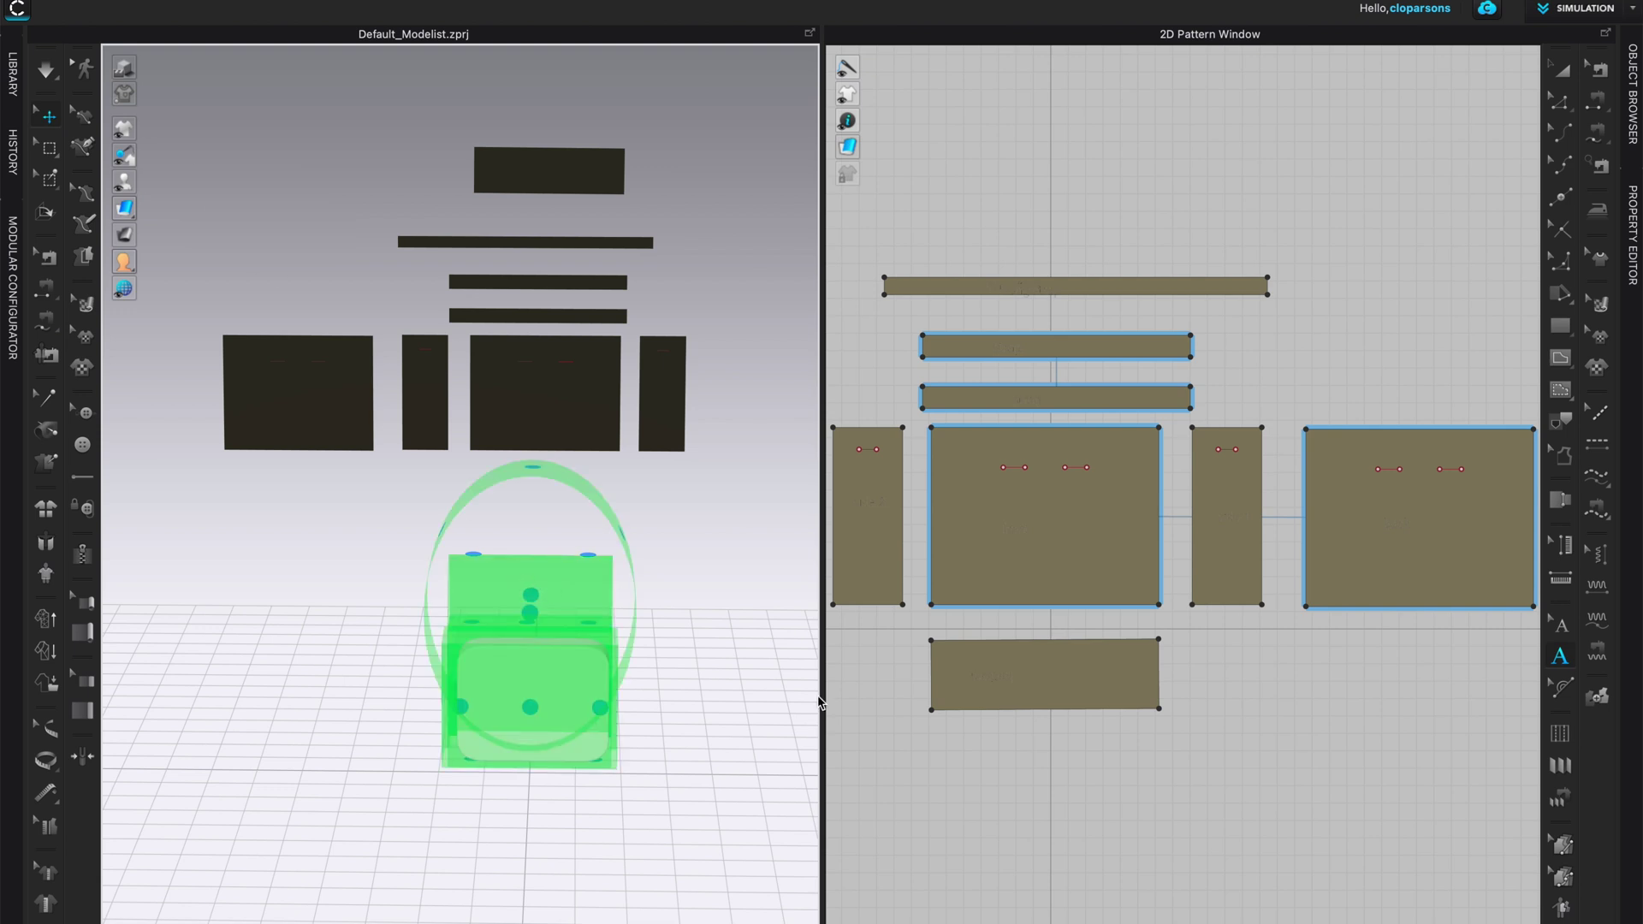
right_drag(741, 698, 627, 536)
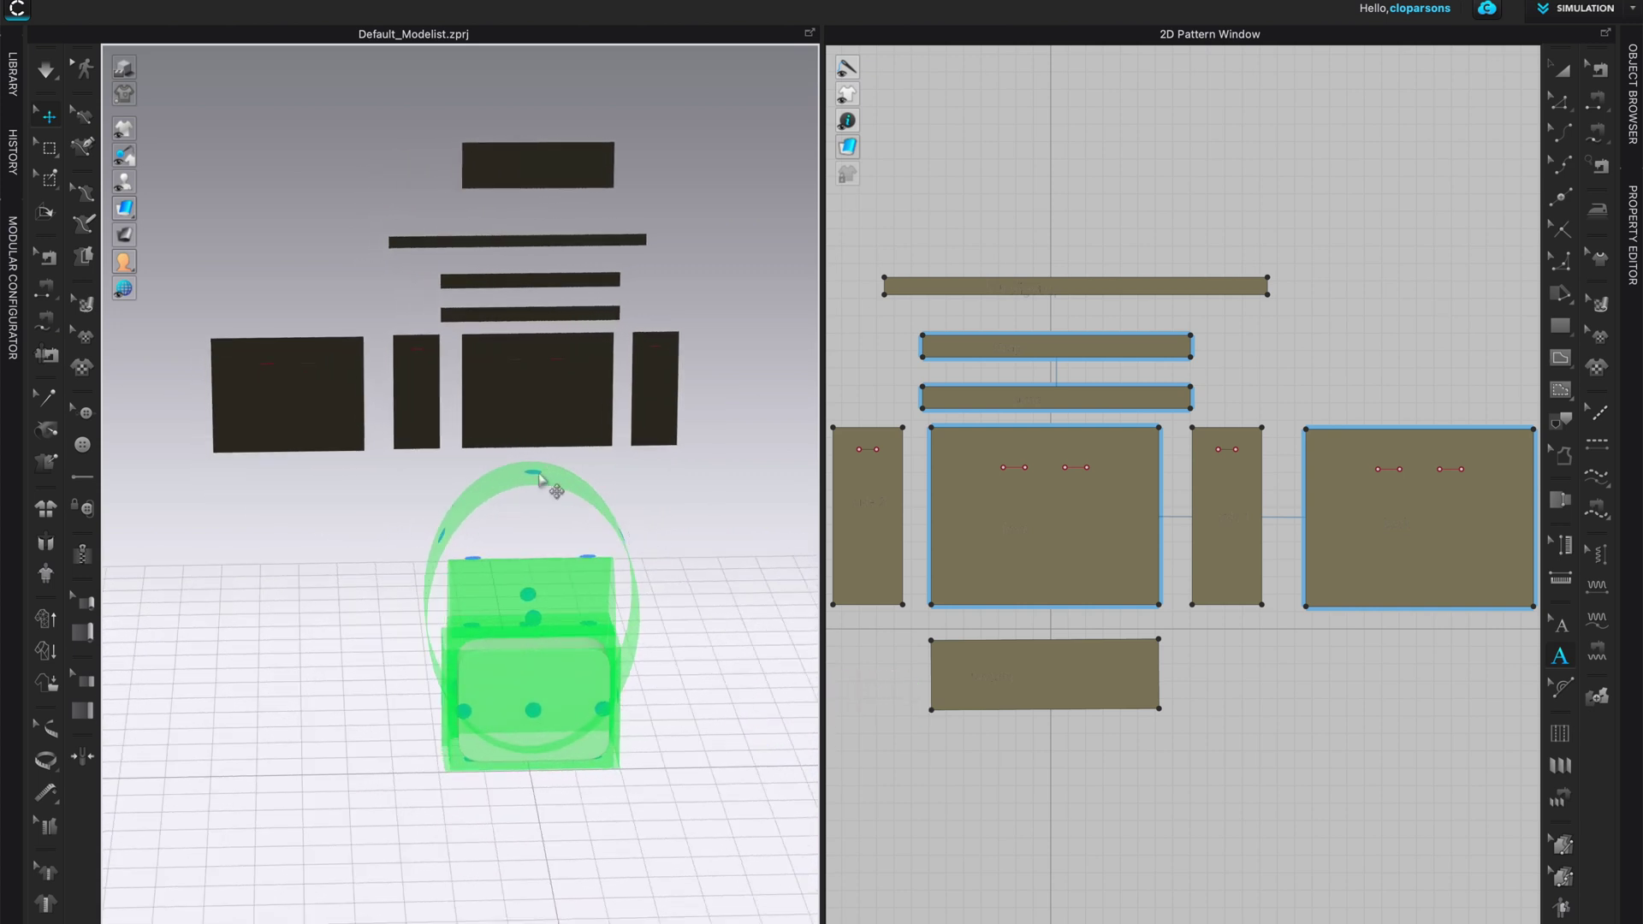
right_drag(770, 671, 758, 638)
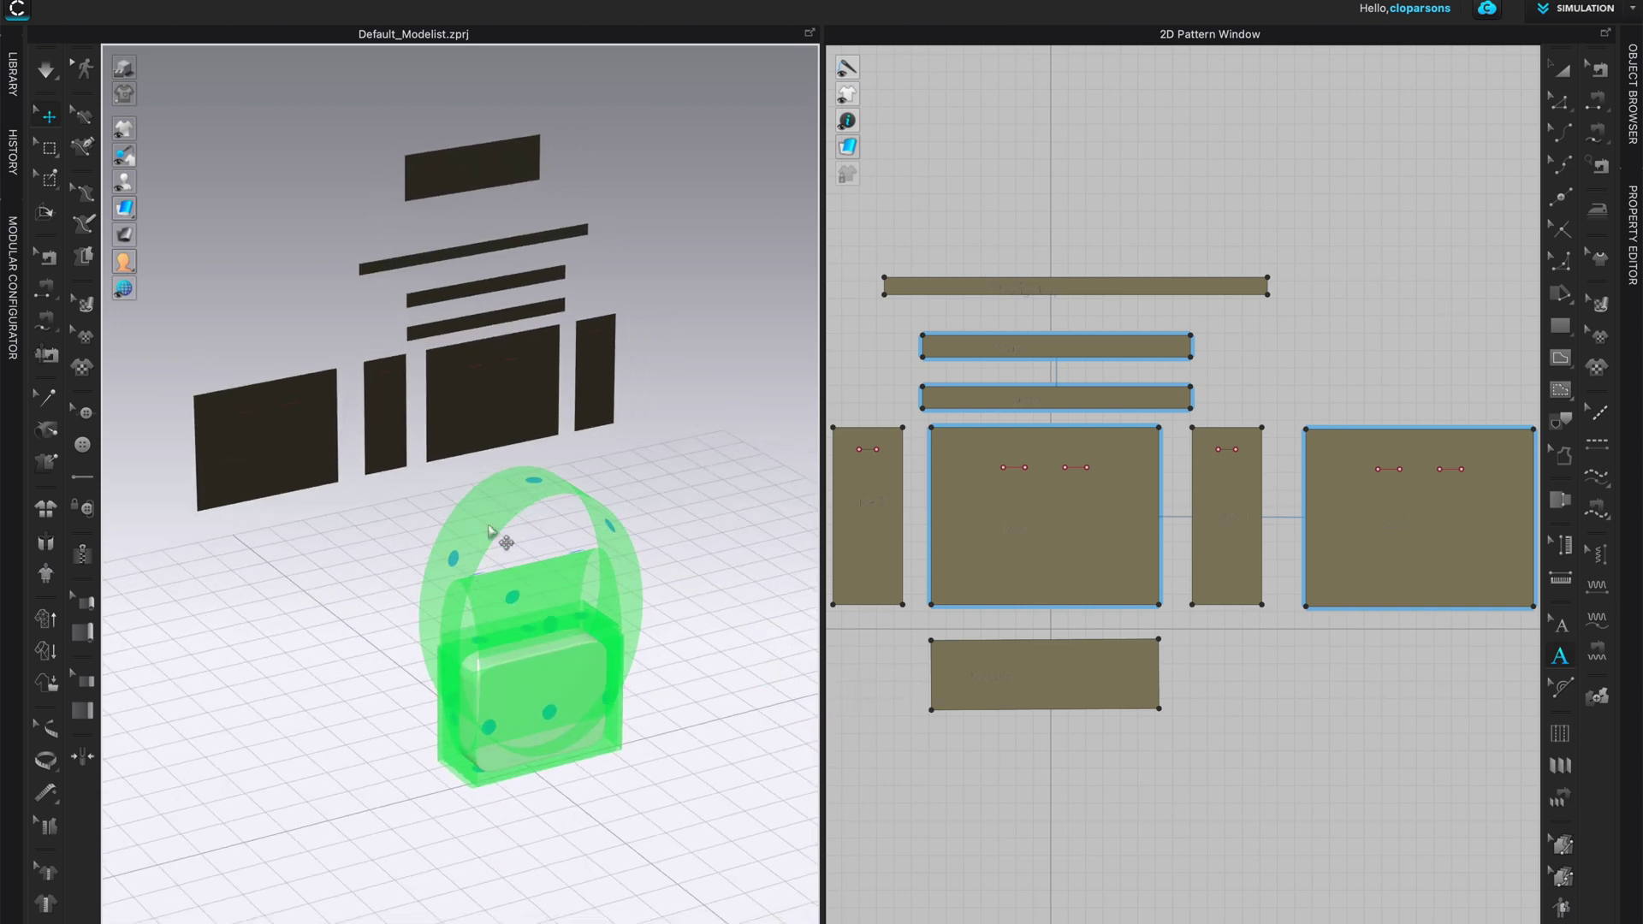
mouse_move(640, 729)
right_down()
mouse_move(690, 755)
mouse_move(753, 748)
mouse_move(655, 743)
right_up()
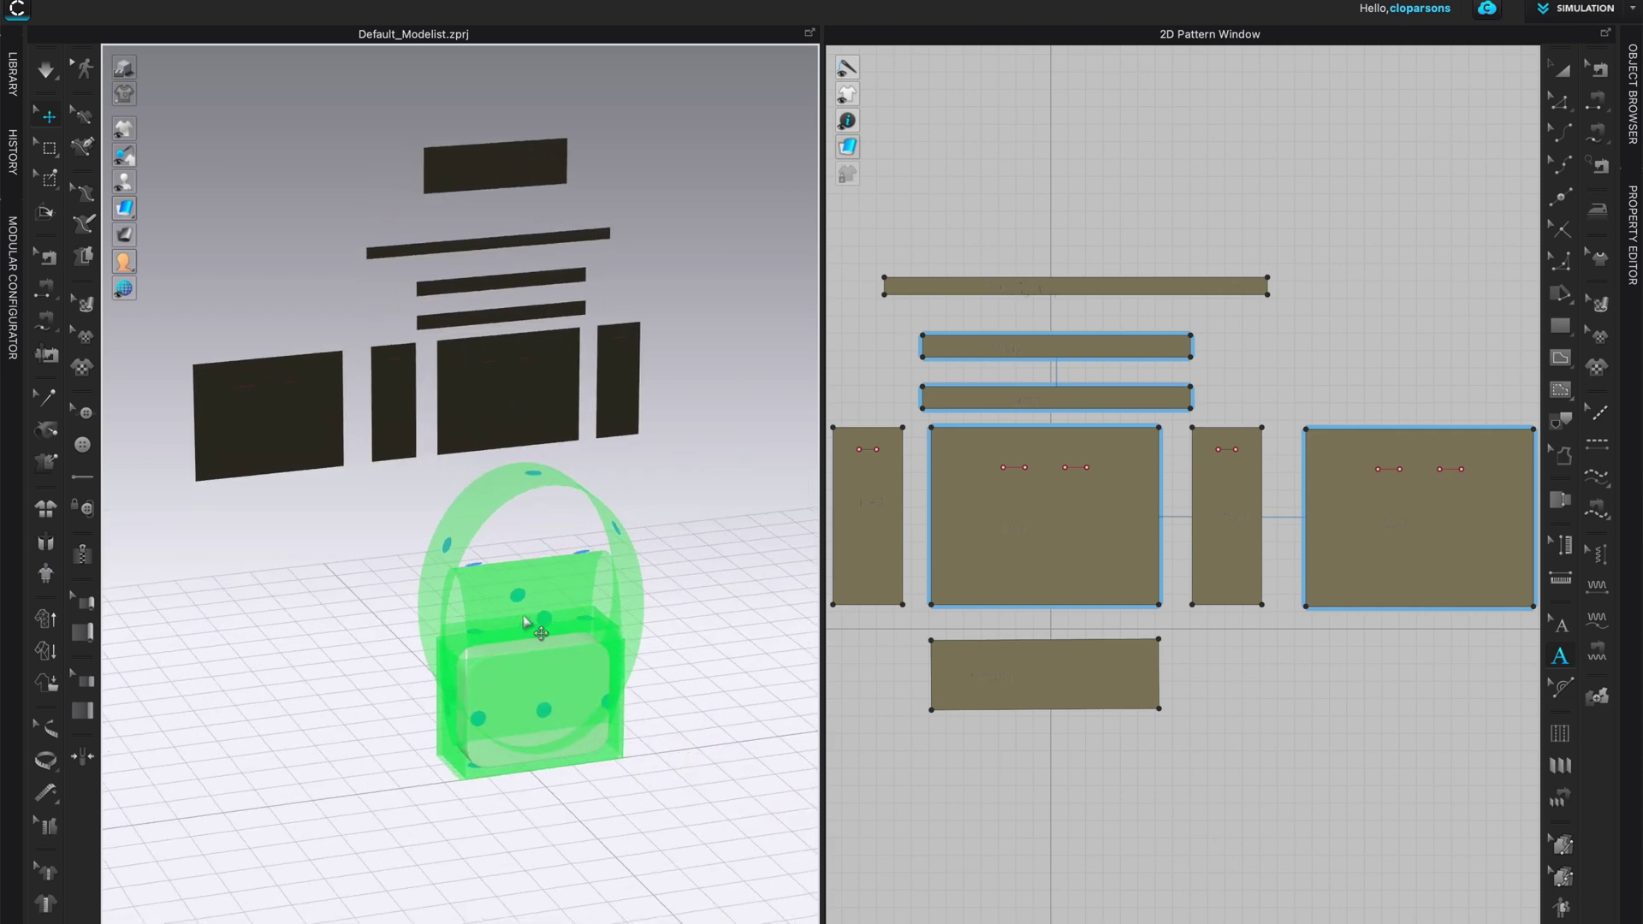
right_drag(616, 800, 620, 658)
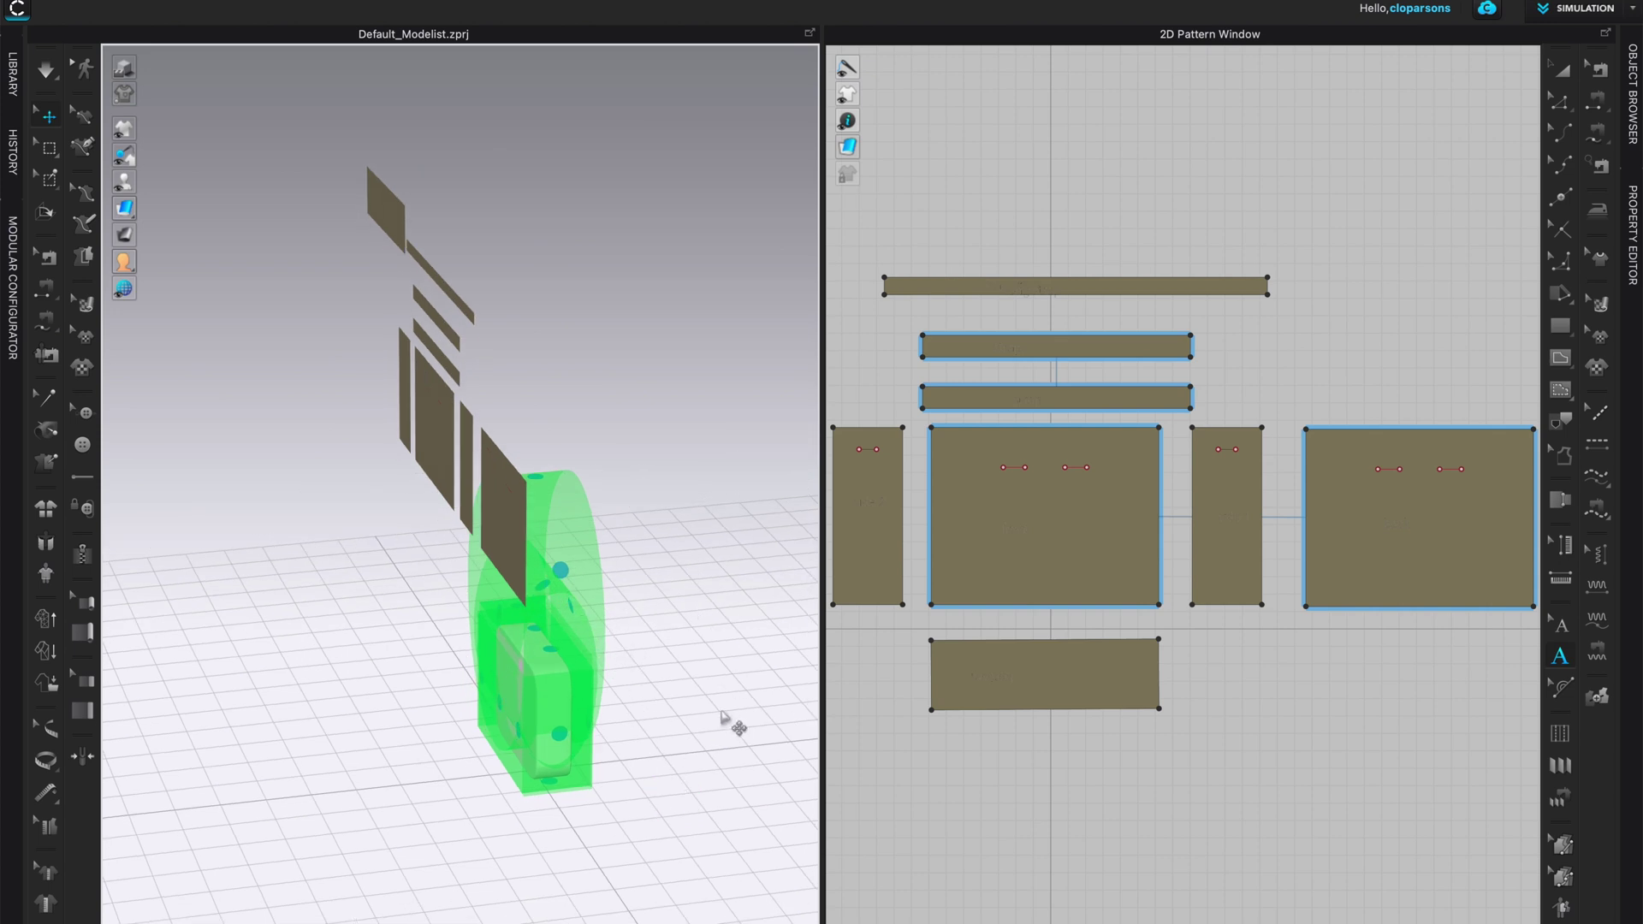
right_drag(724, 722, 563, 633)
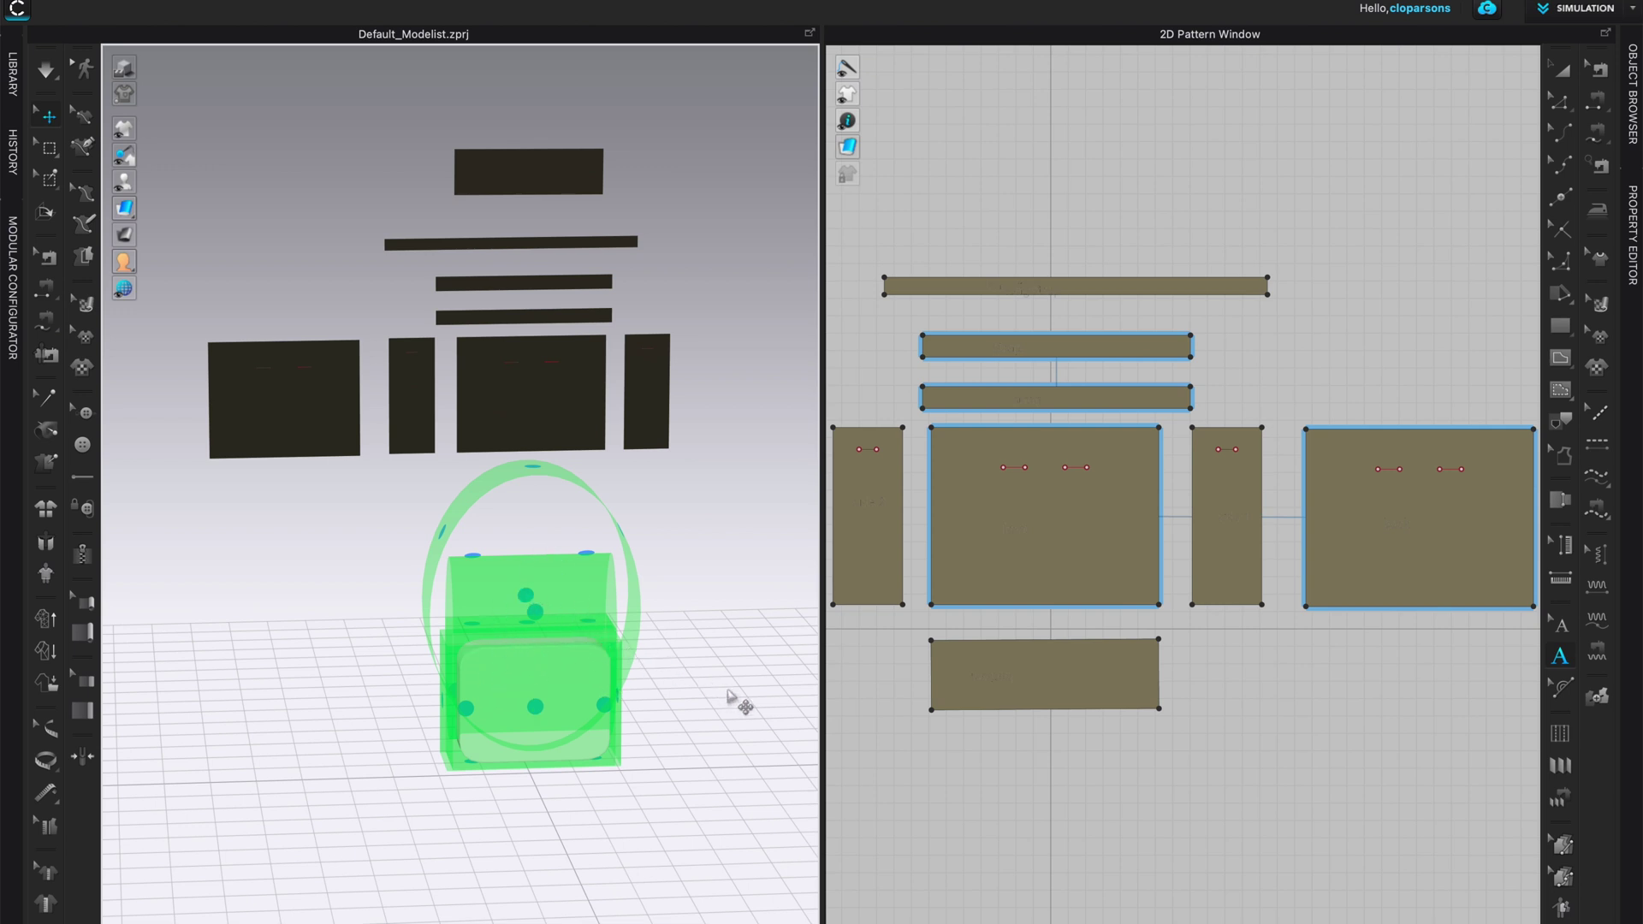
right_drag(732, 728, 709, 741)
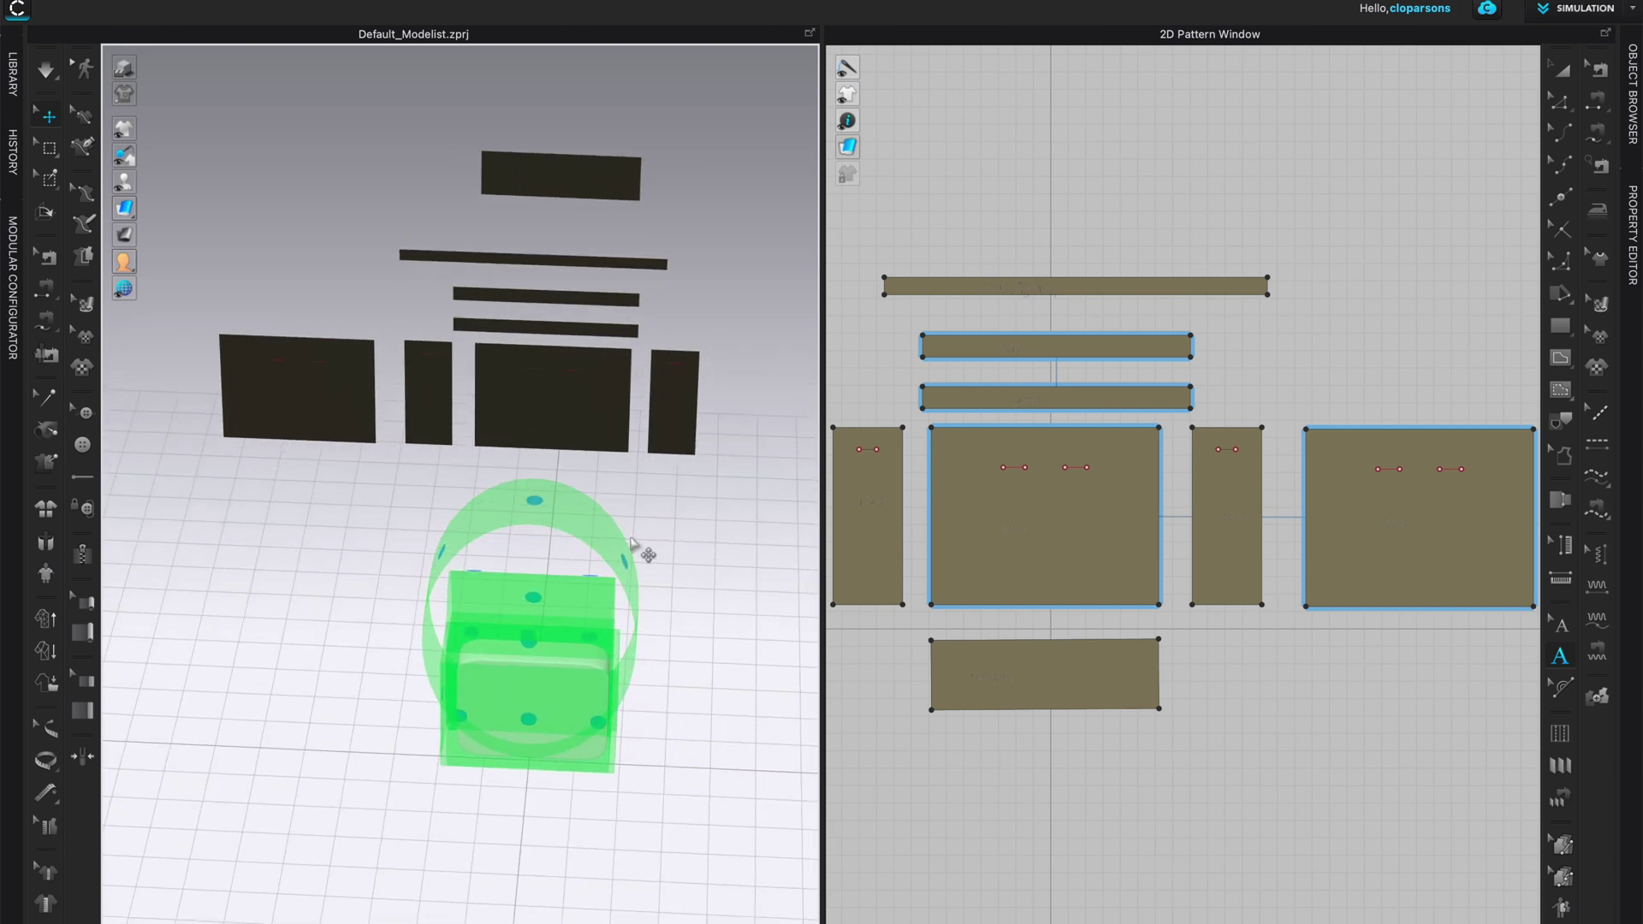
right_drag(714, 685, 591, 640)
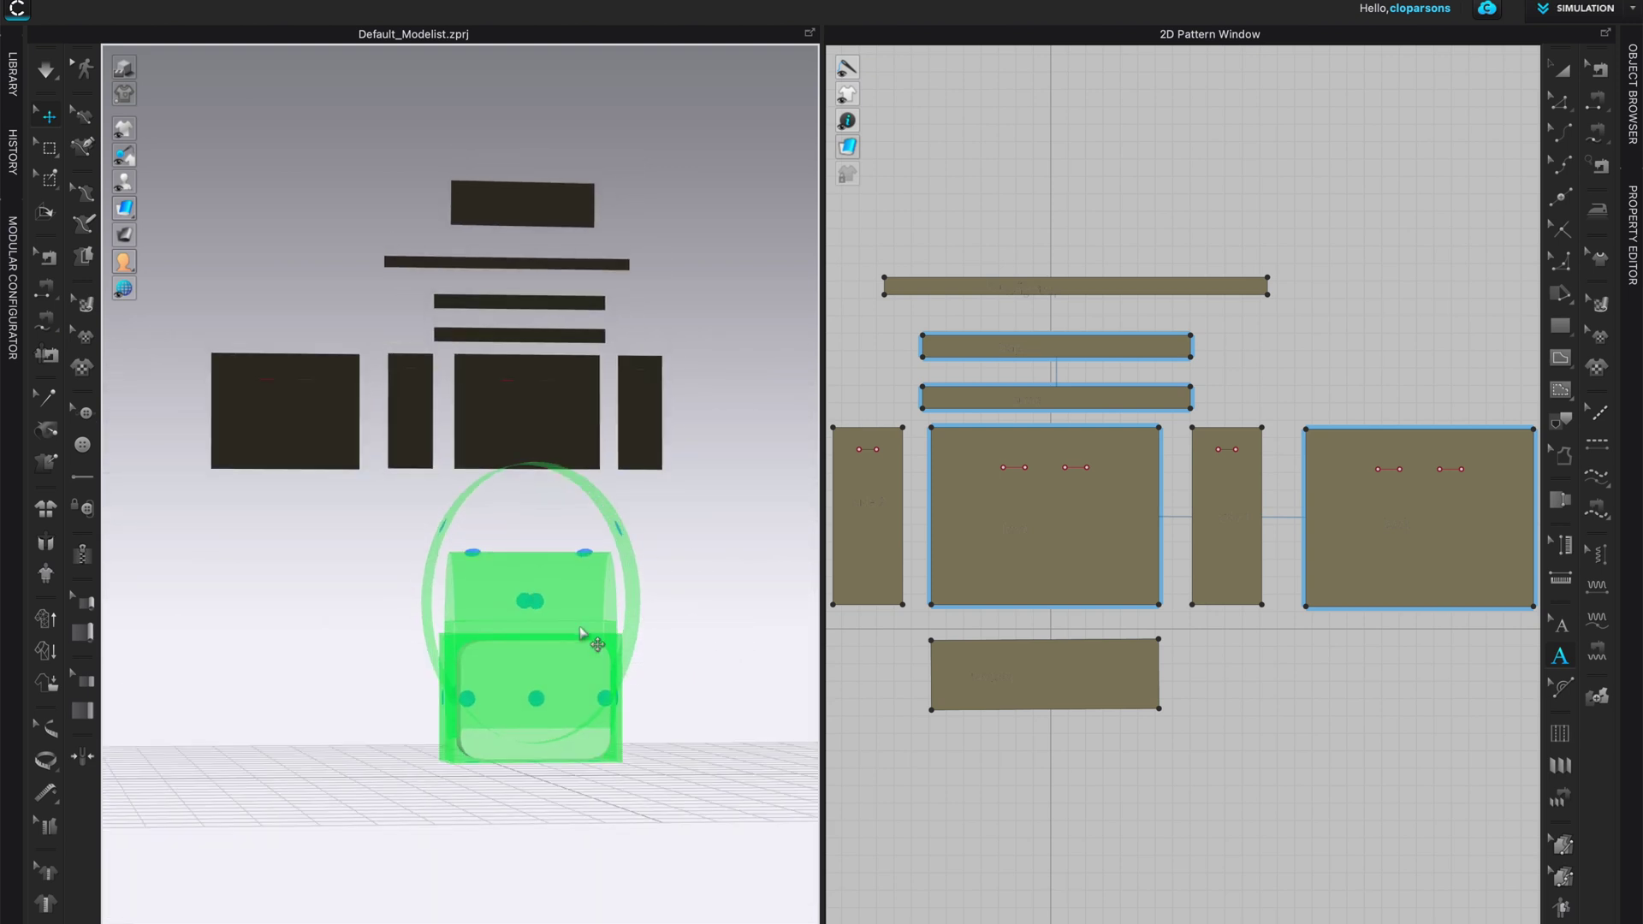
mouse_move(676, 738)
right_down()
mouse_move(829, 722)
mouse_move(624, 730)
mouse_move(665, 742)
right_up()
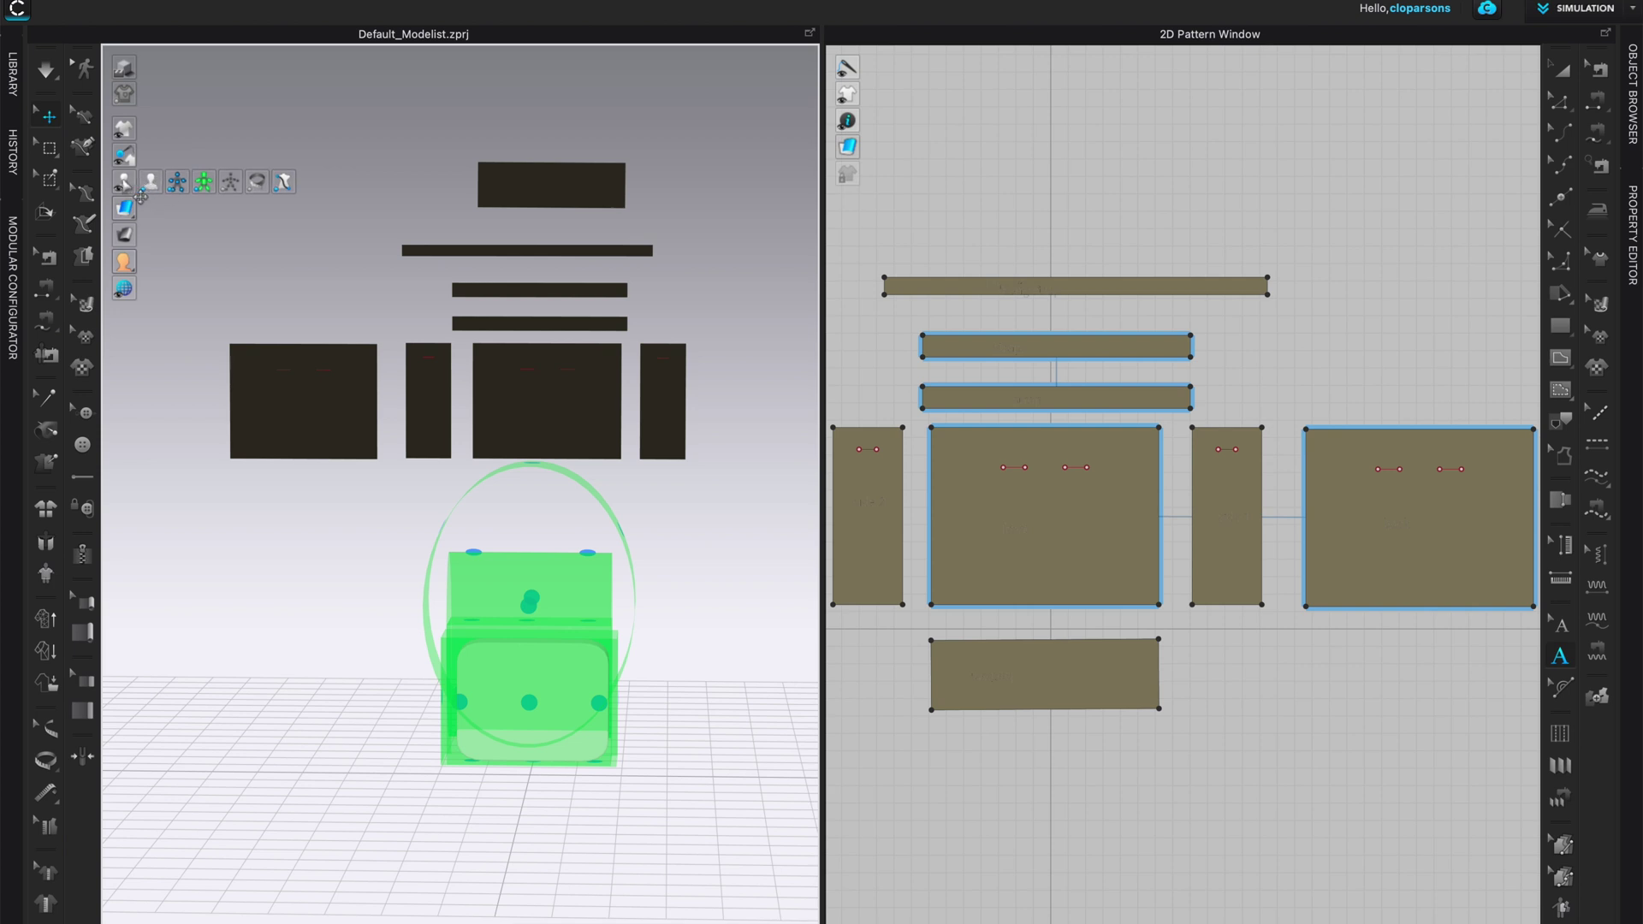
click(204, 182)
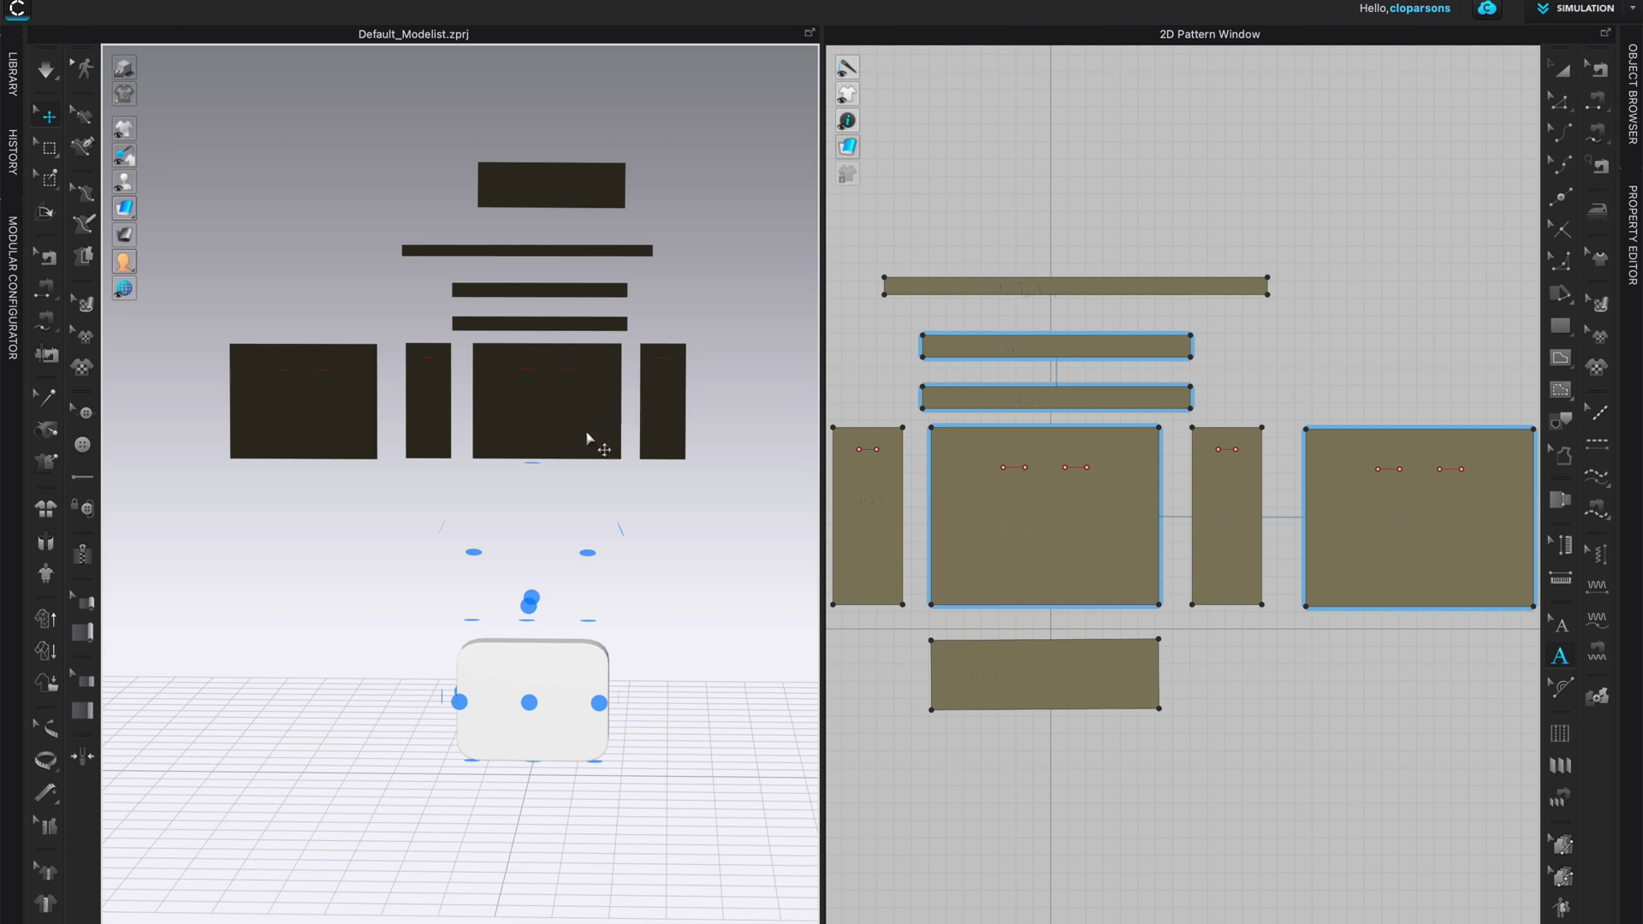
With Transform Pattern, place the front and back panels on the box's arrangement points
click(1563, 75)
click(1047, 516)
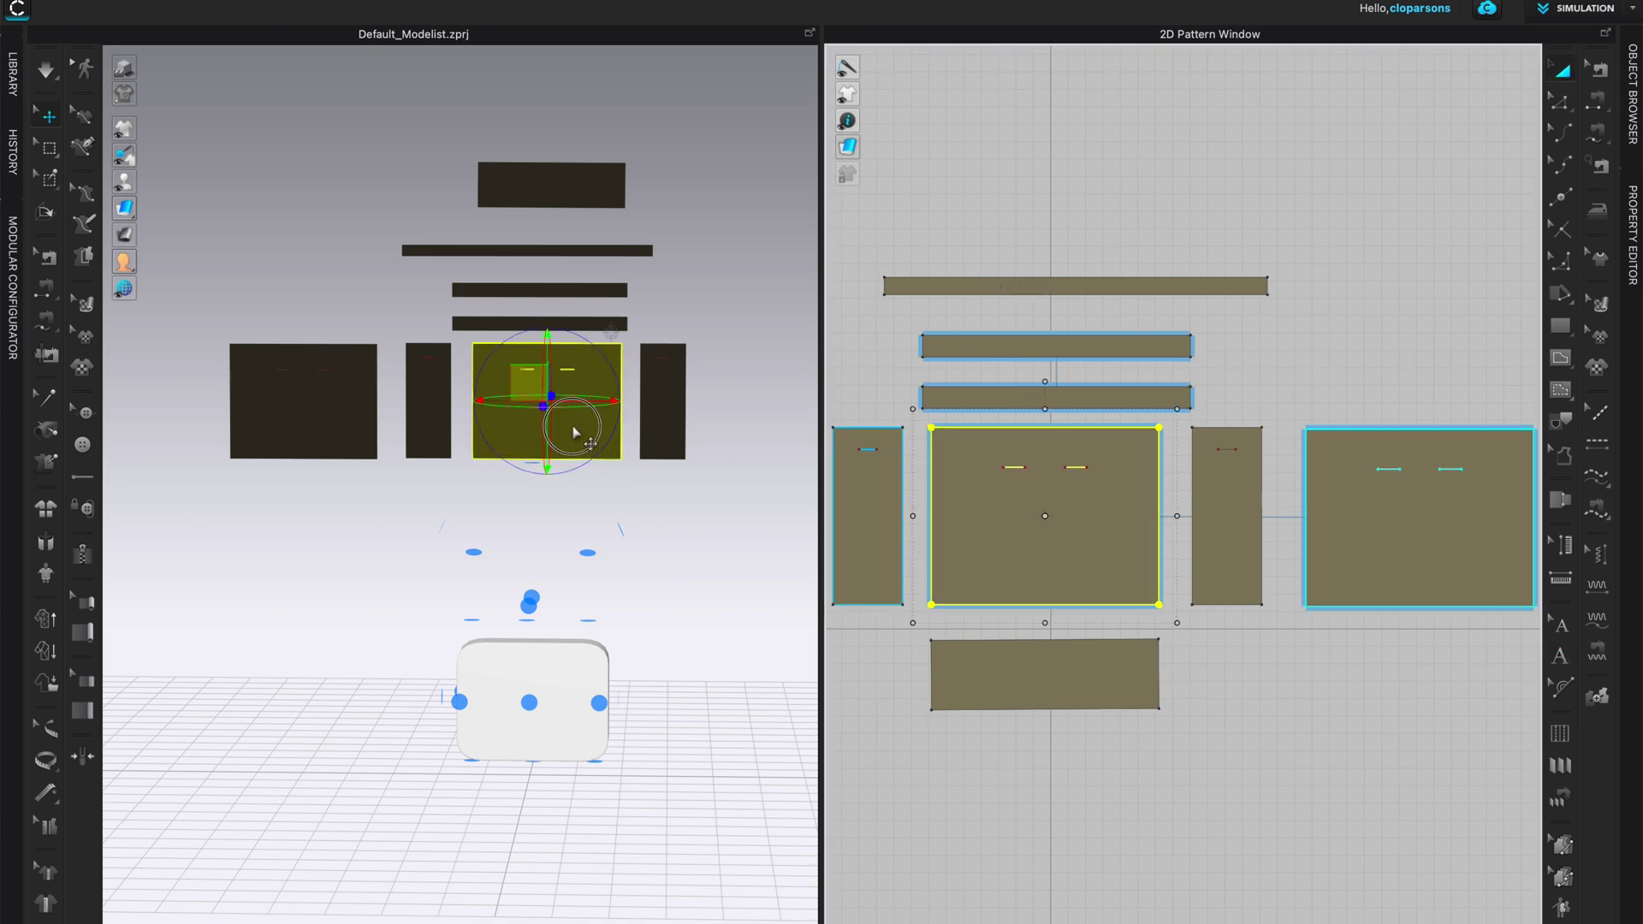
click(572, 426)
click(530, 702)
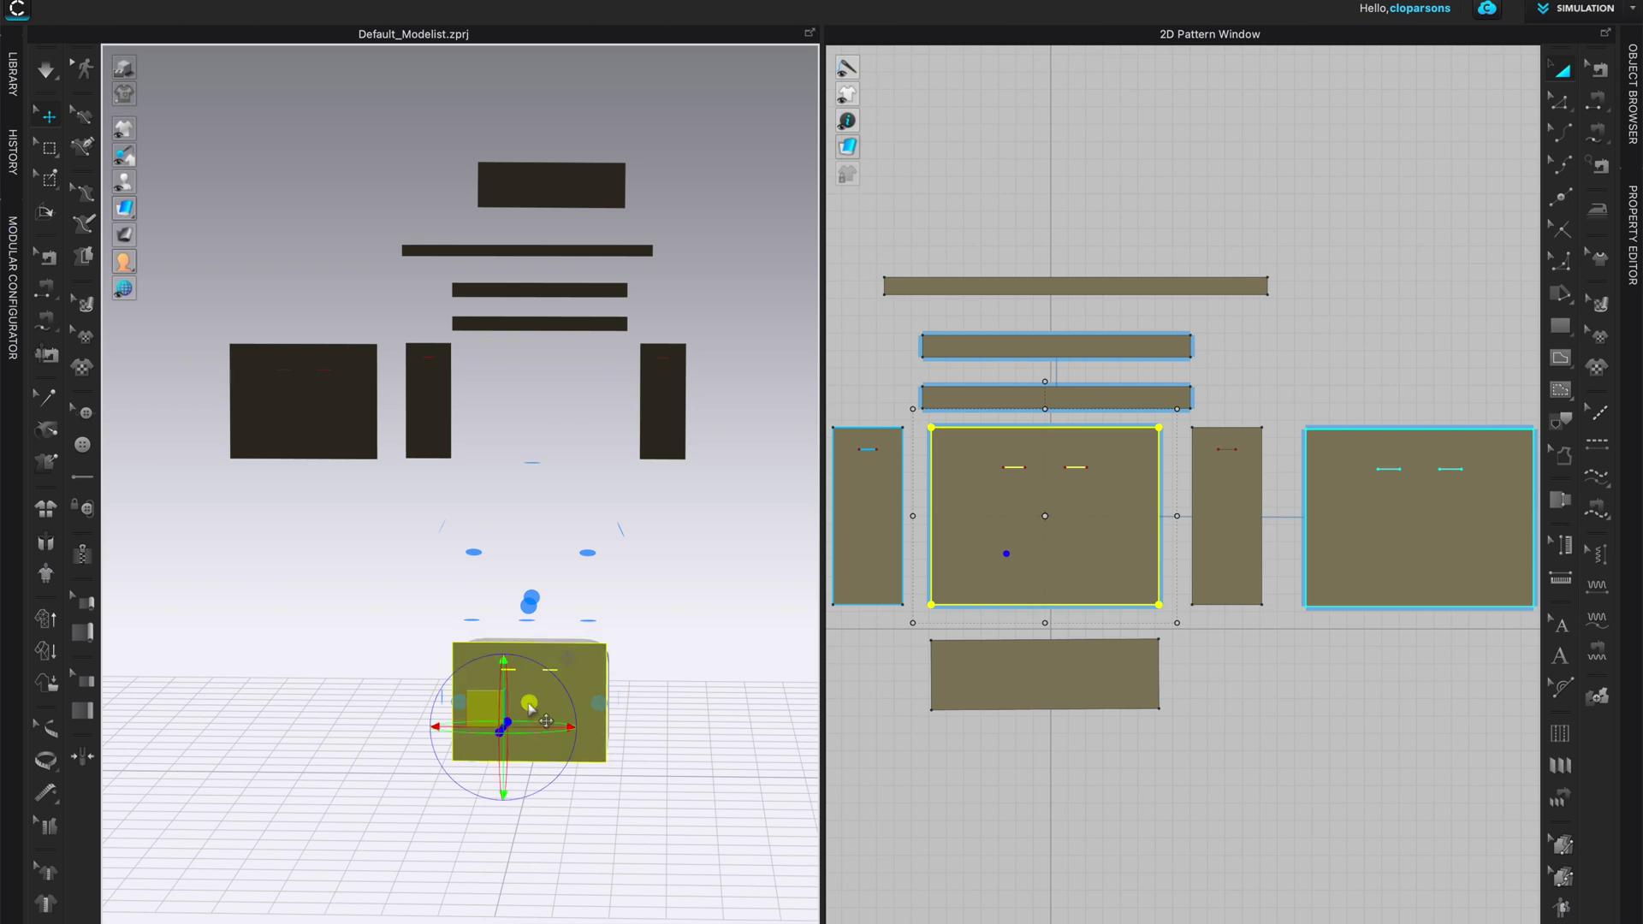
right_drag(695, 869, 855, 839)
click(1422, 518)
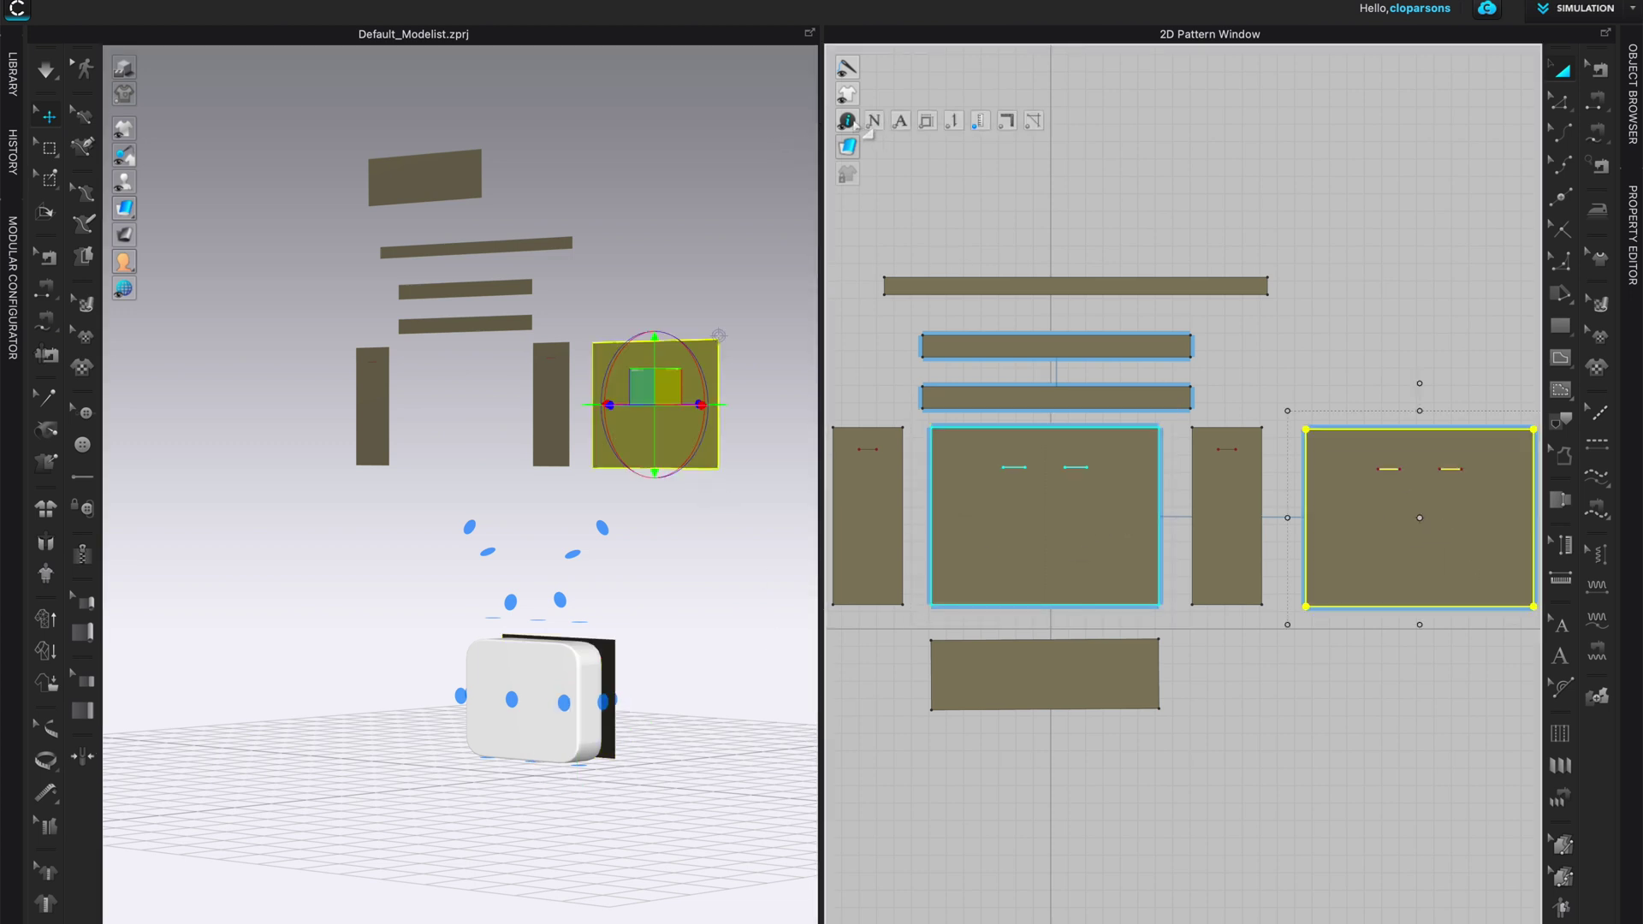
mouse_move(851, 119)
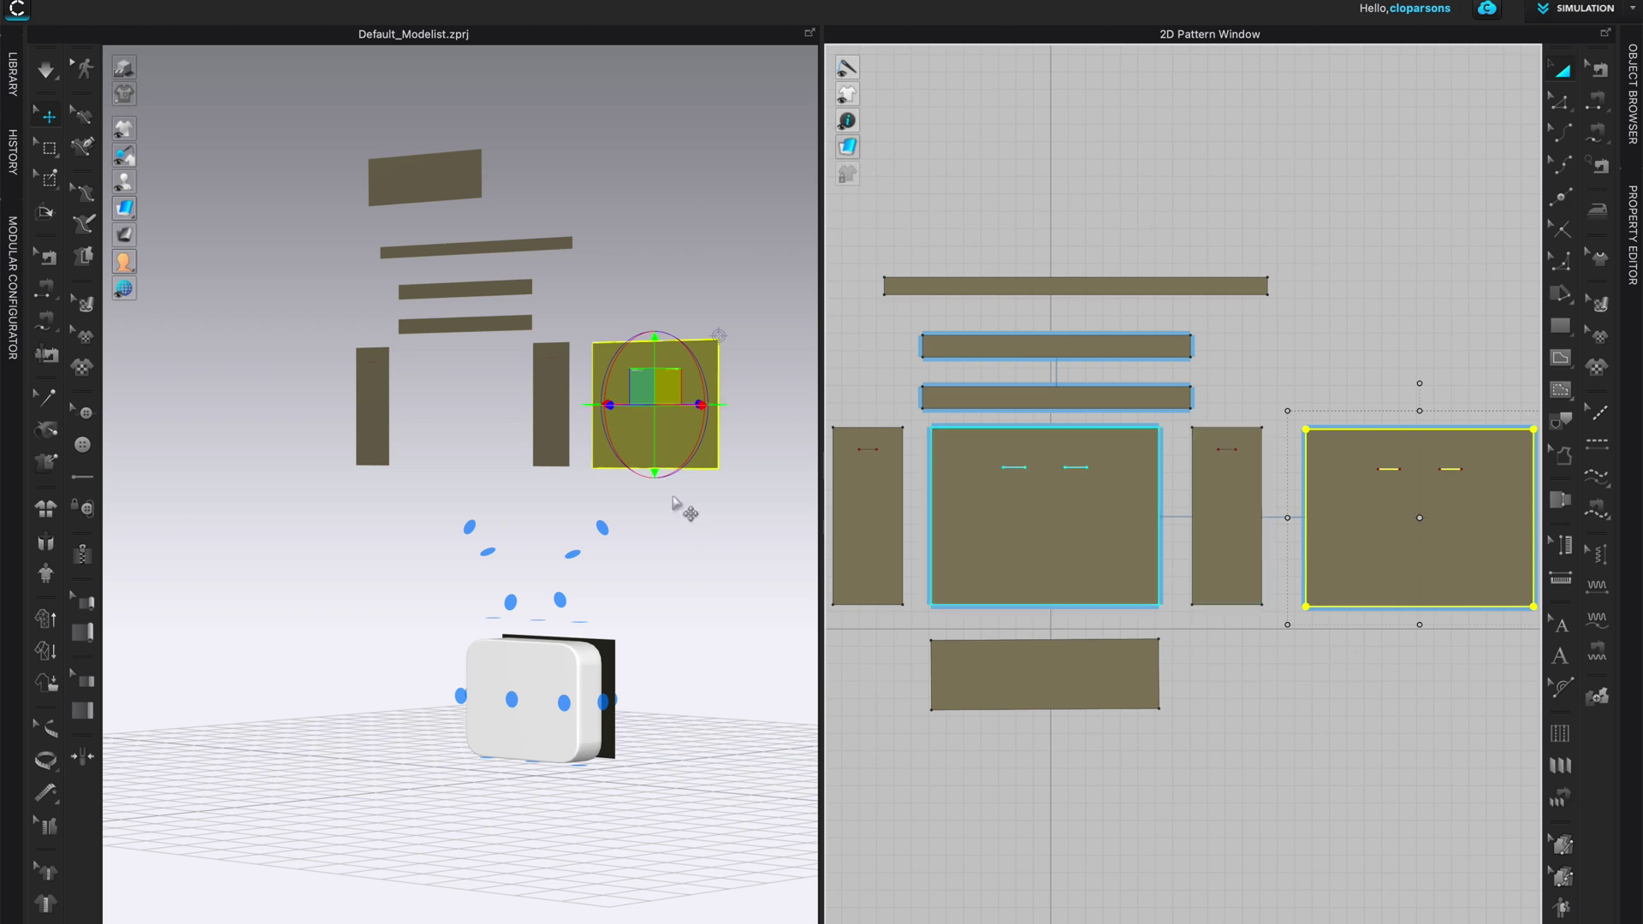
drag(672, 437, 682, 530)
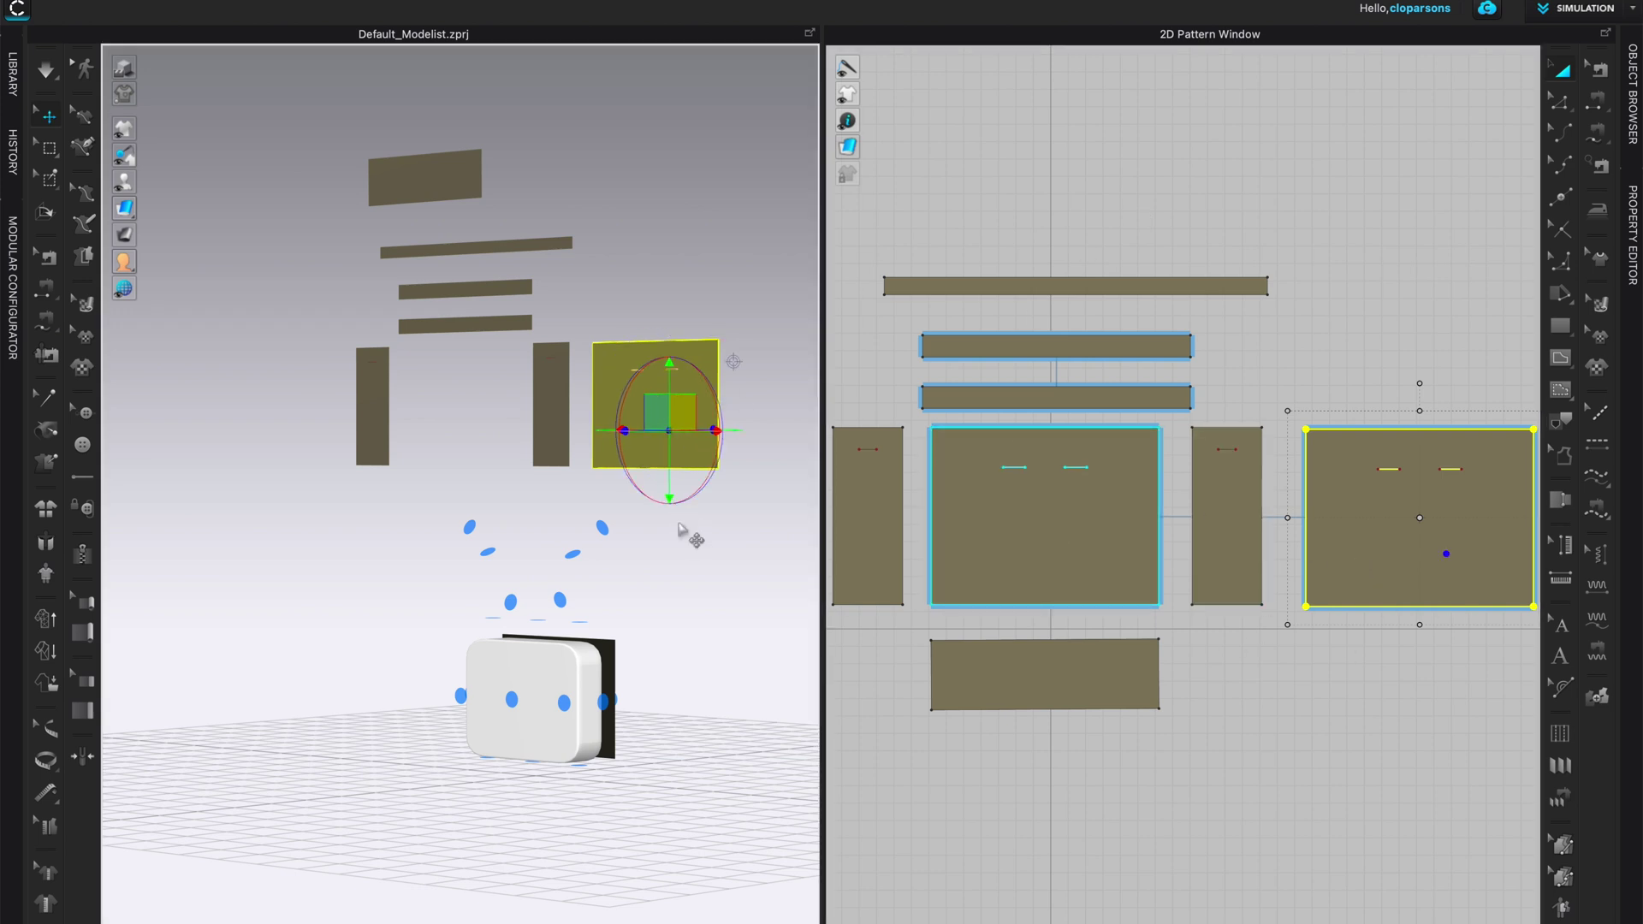
click(512, 700)
right_drag(726, 770, 571, 757)
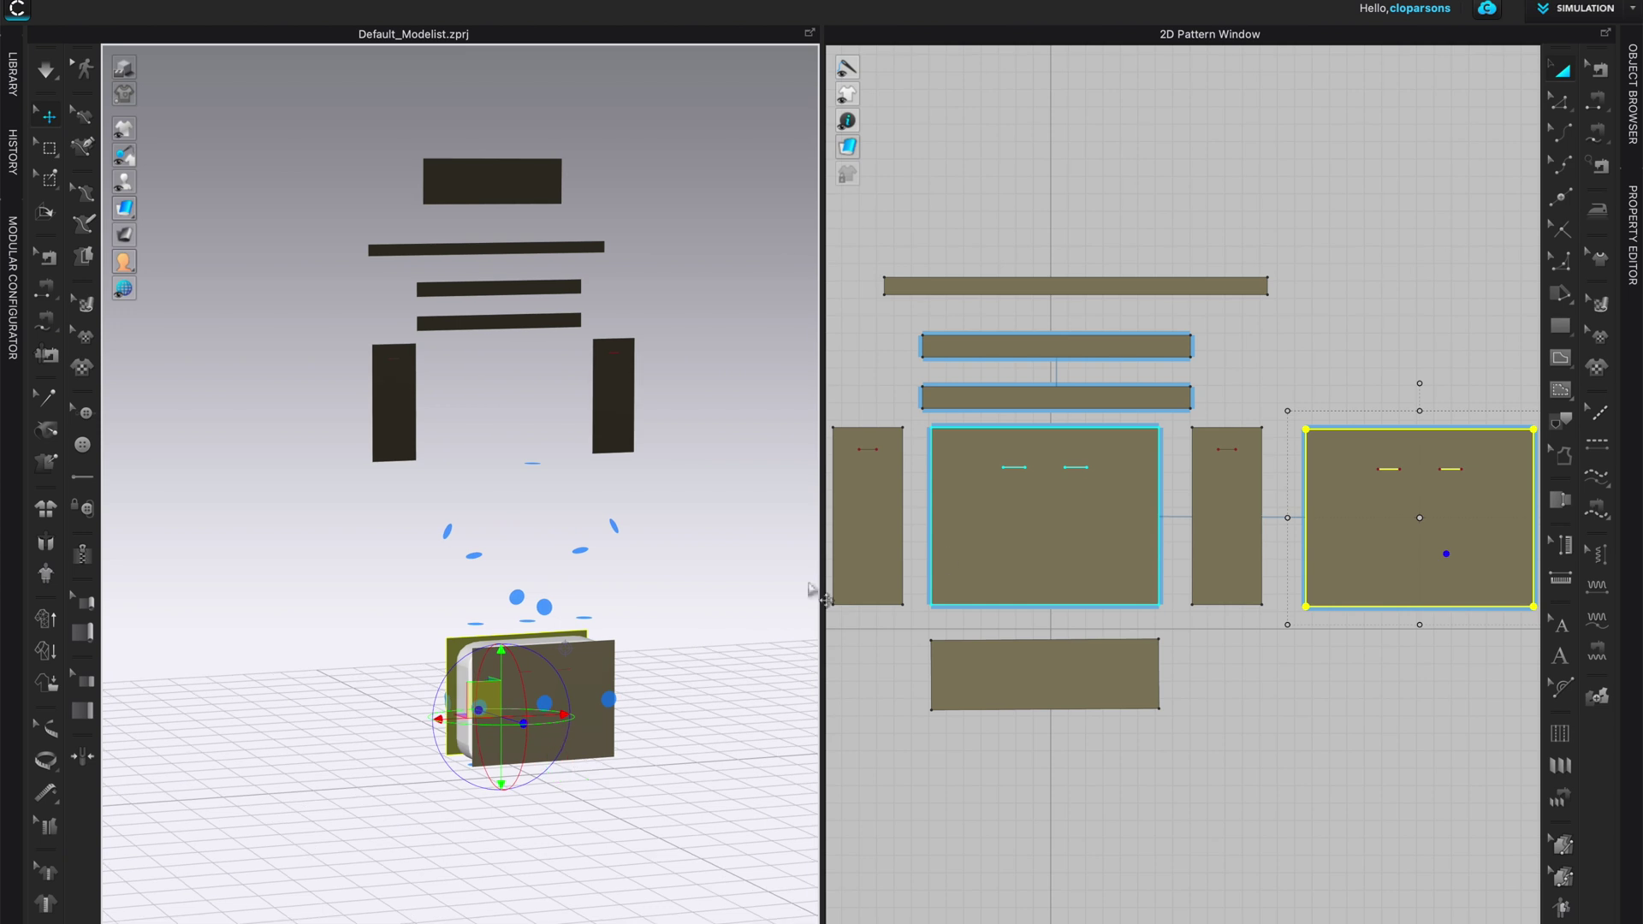
Place the two narrow side panels on the box's left and right sides, then select the bottom panel
click(867, 520)
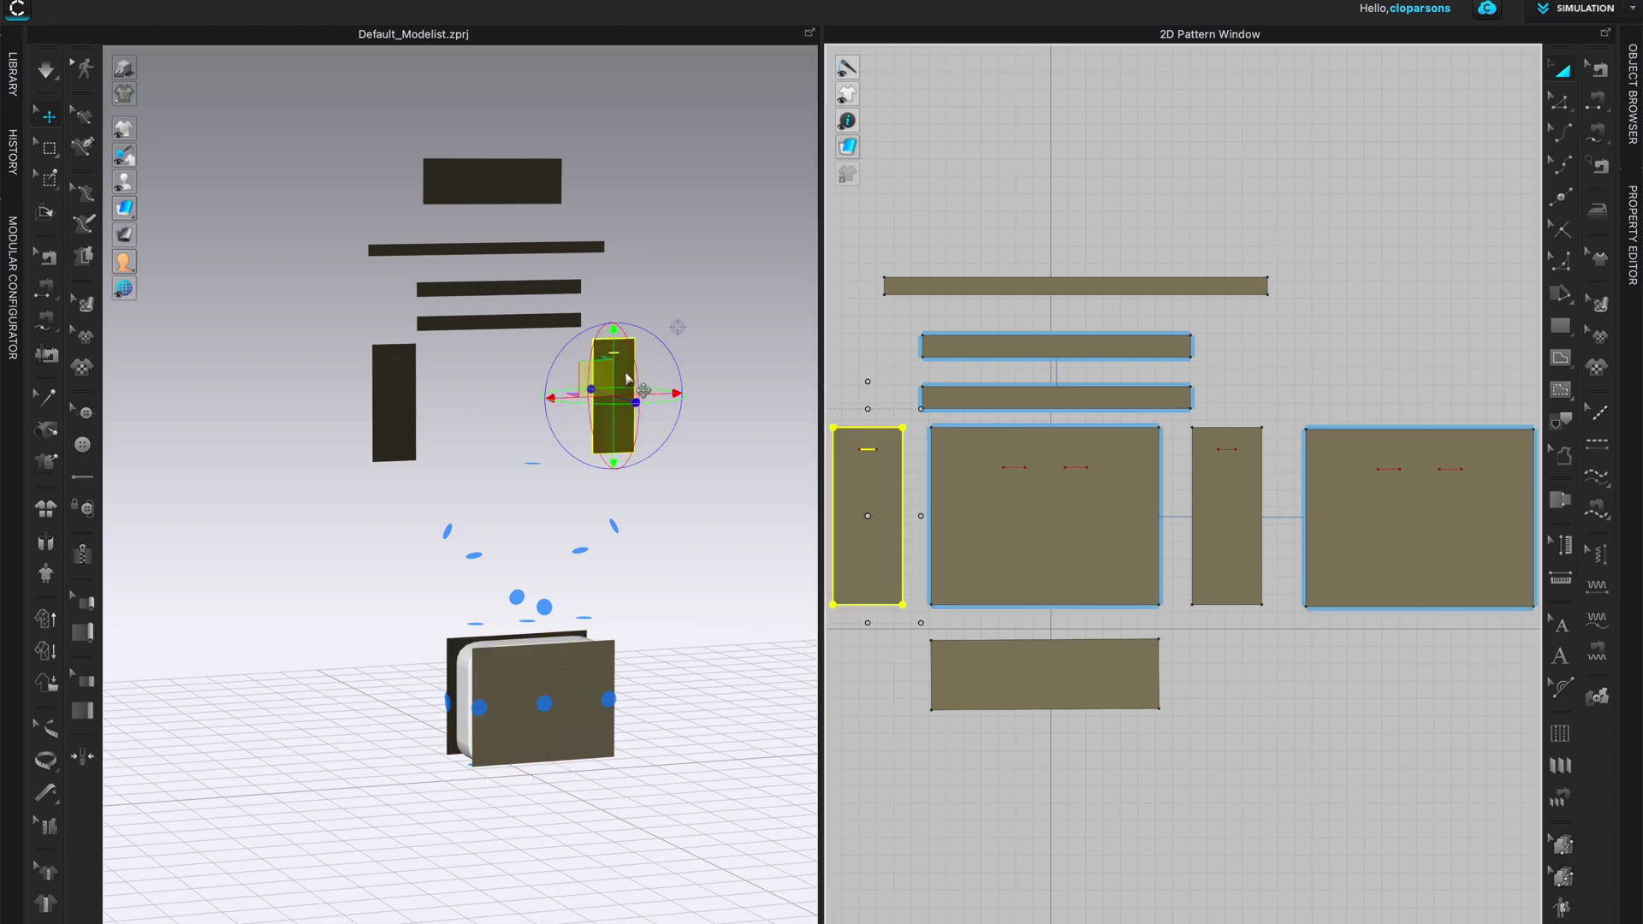
click(447, 702)
right_drag(562, 836, 685, 730)
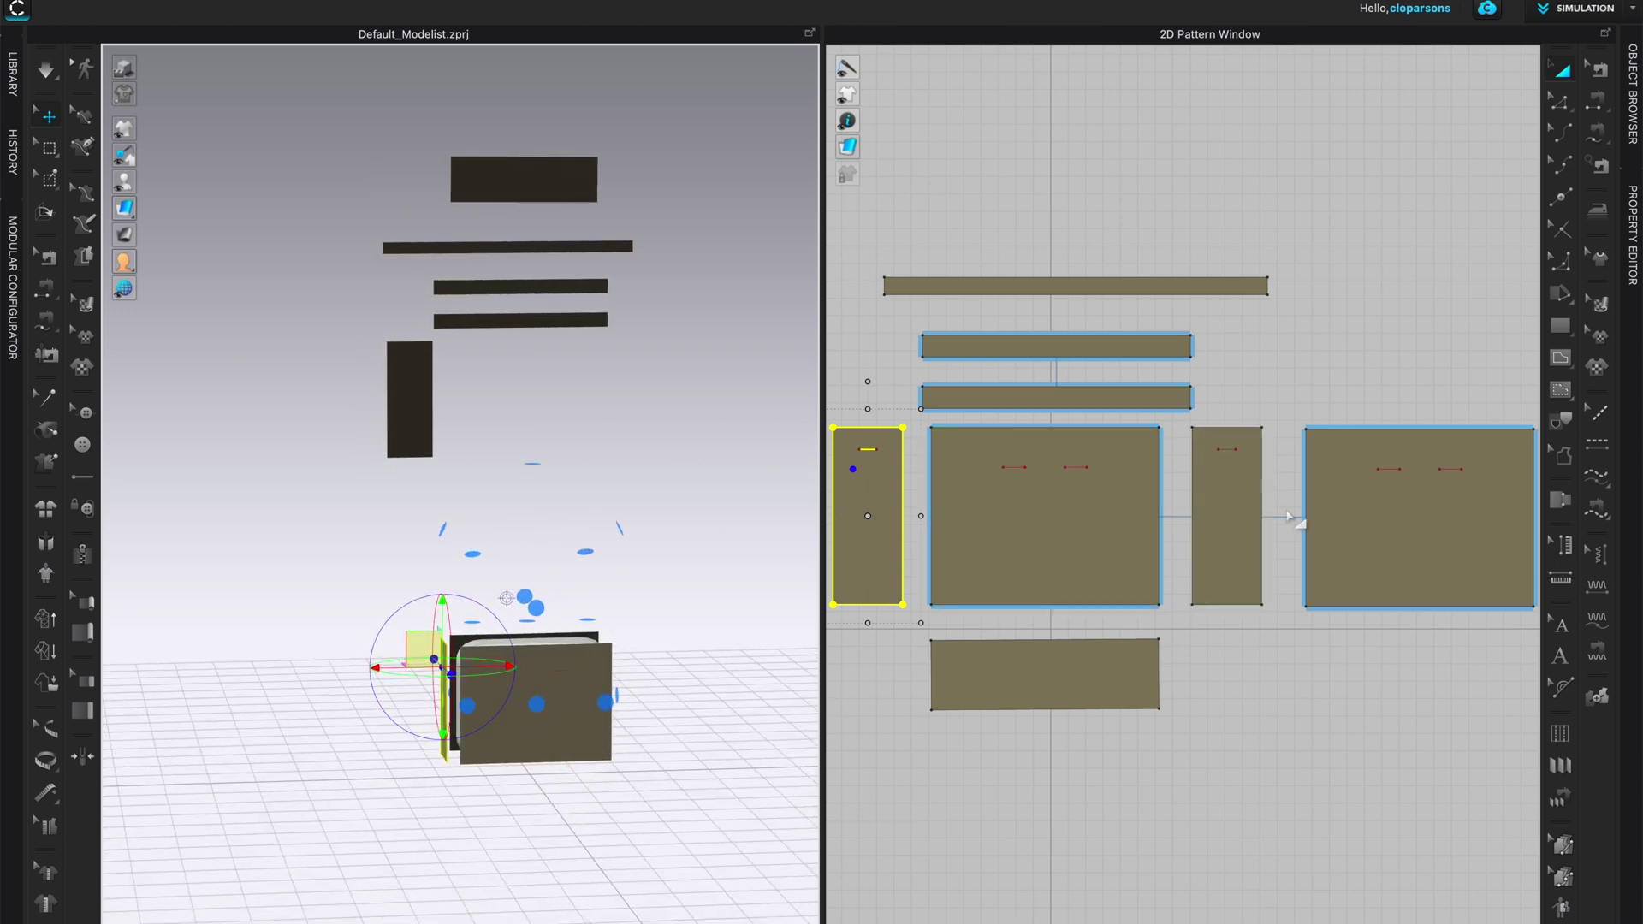
click(1229, 546)
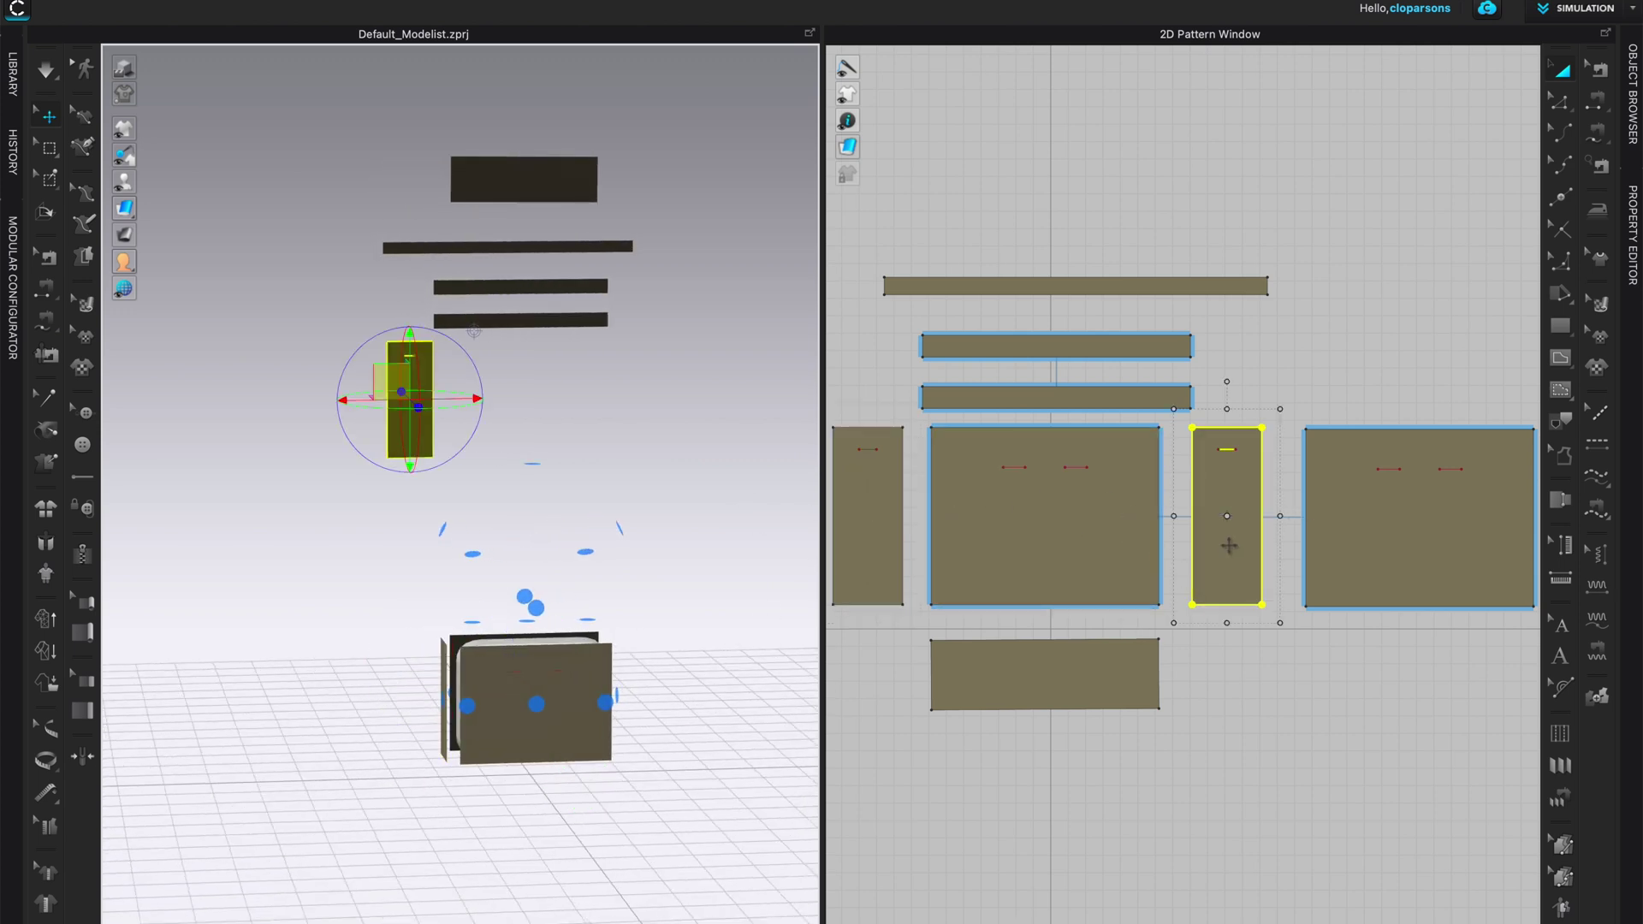
right_drag(731, 737, 688, 745)
click(589, 697)
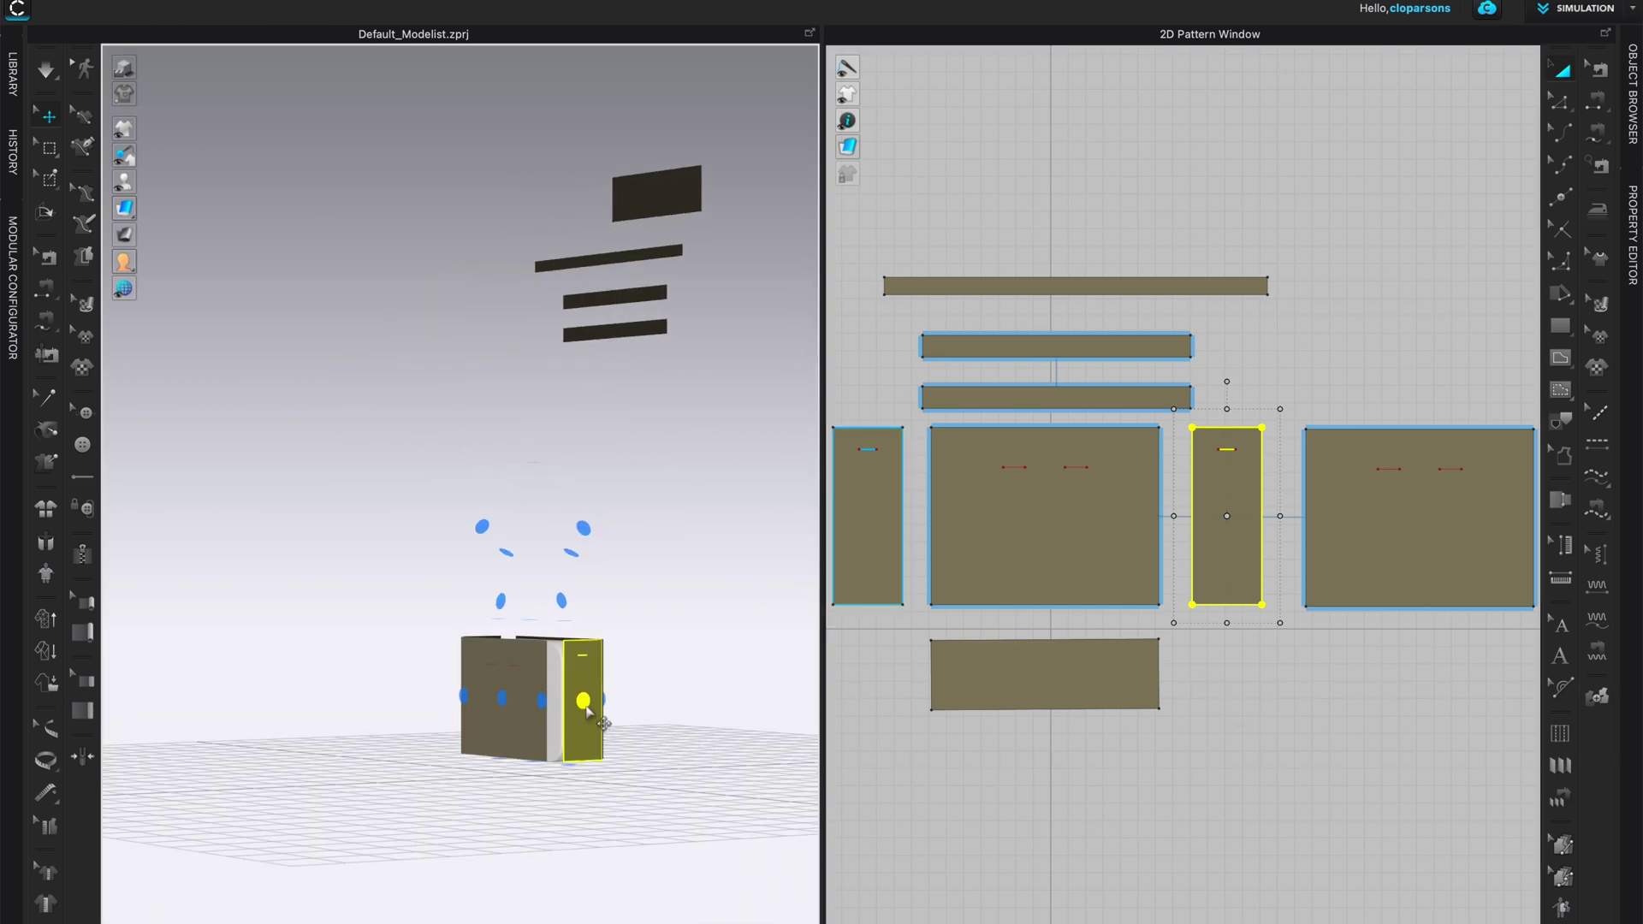
right_drag(685, 804, 689, 777)
click(1045, 676)
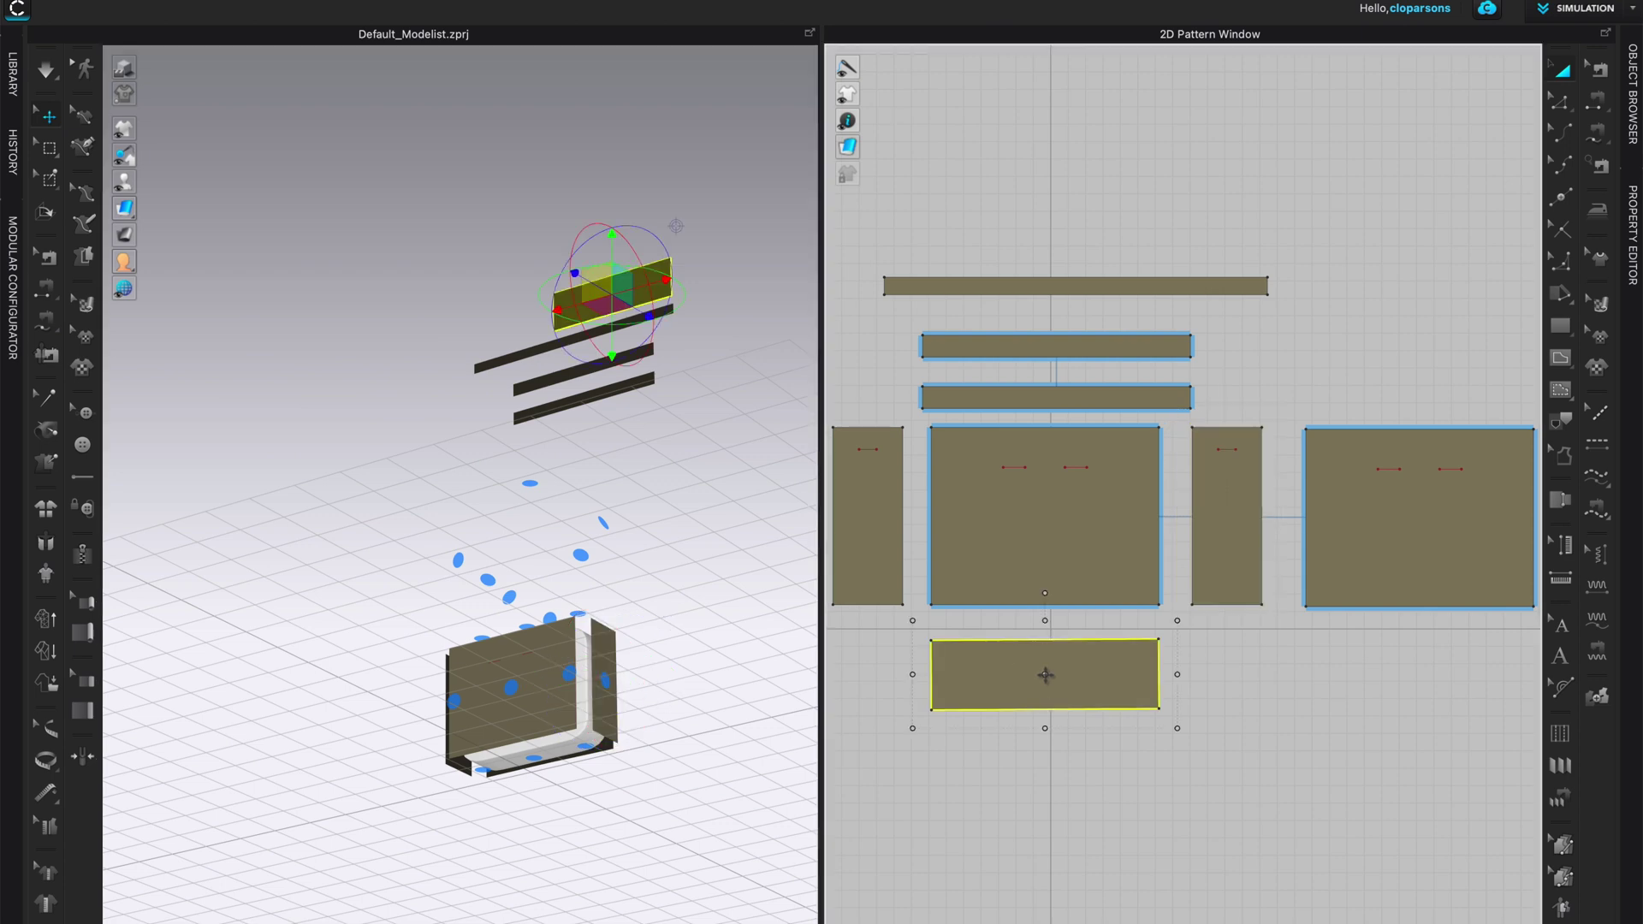
right_drag(488, 800, 535, 738)
right_drag(668, 851, 724, 911)
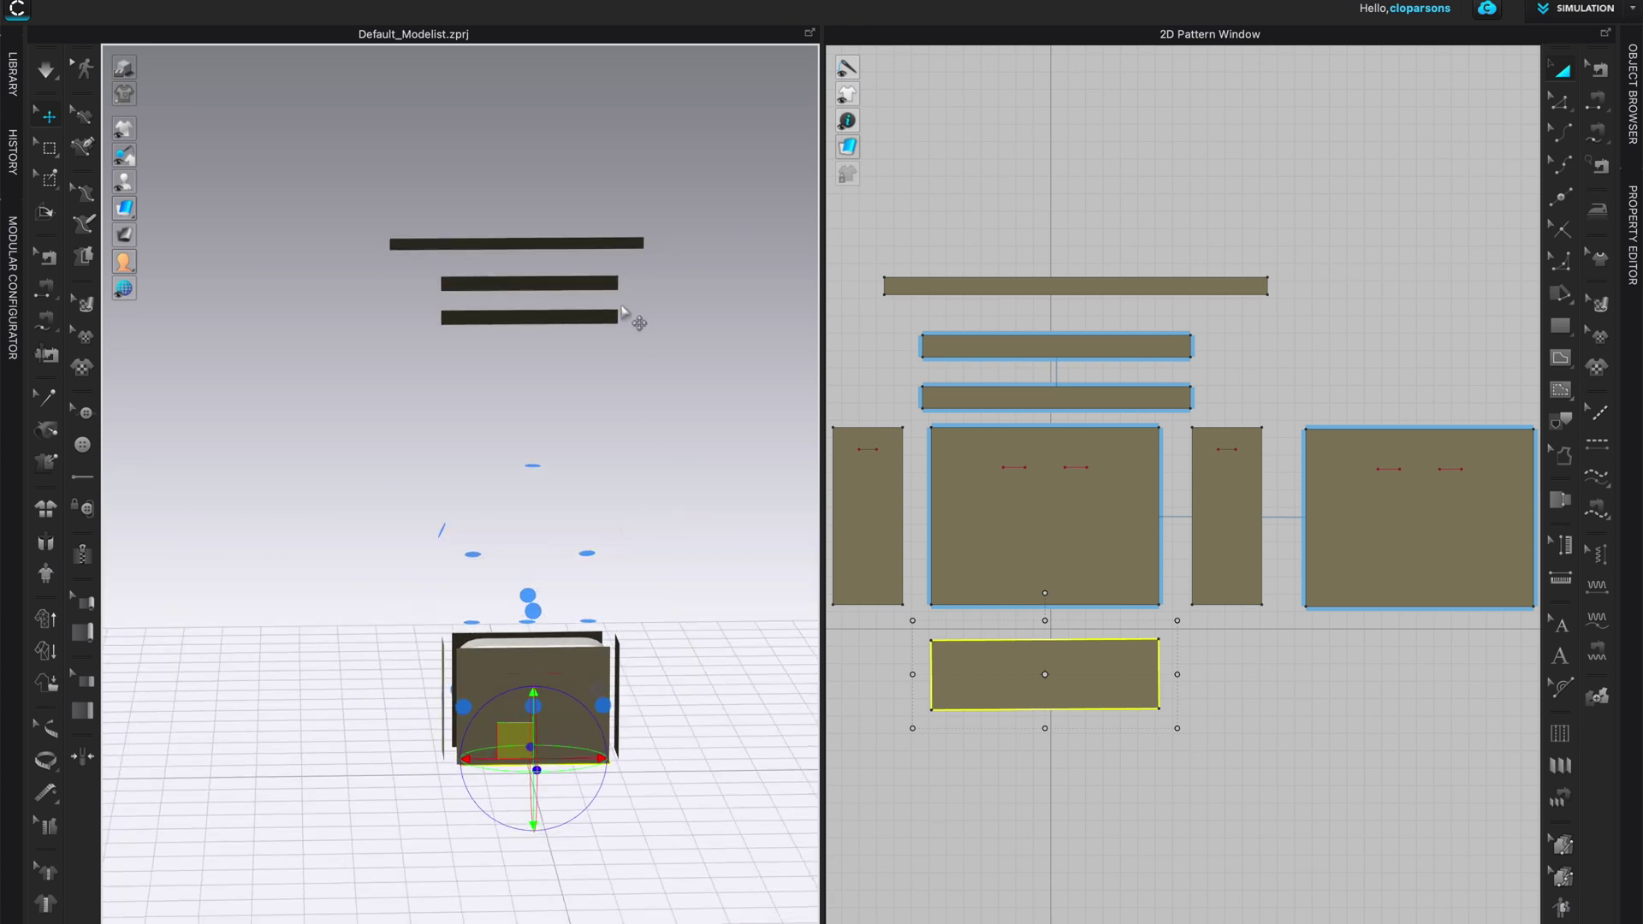
Arrange the long strip on the arc point as a handle and lower it onto the bag's top
click(532, 244)
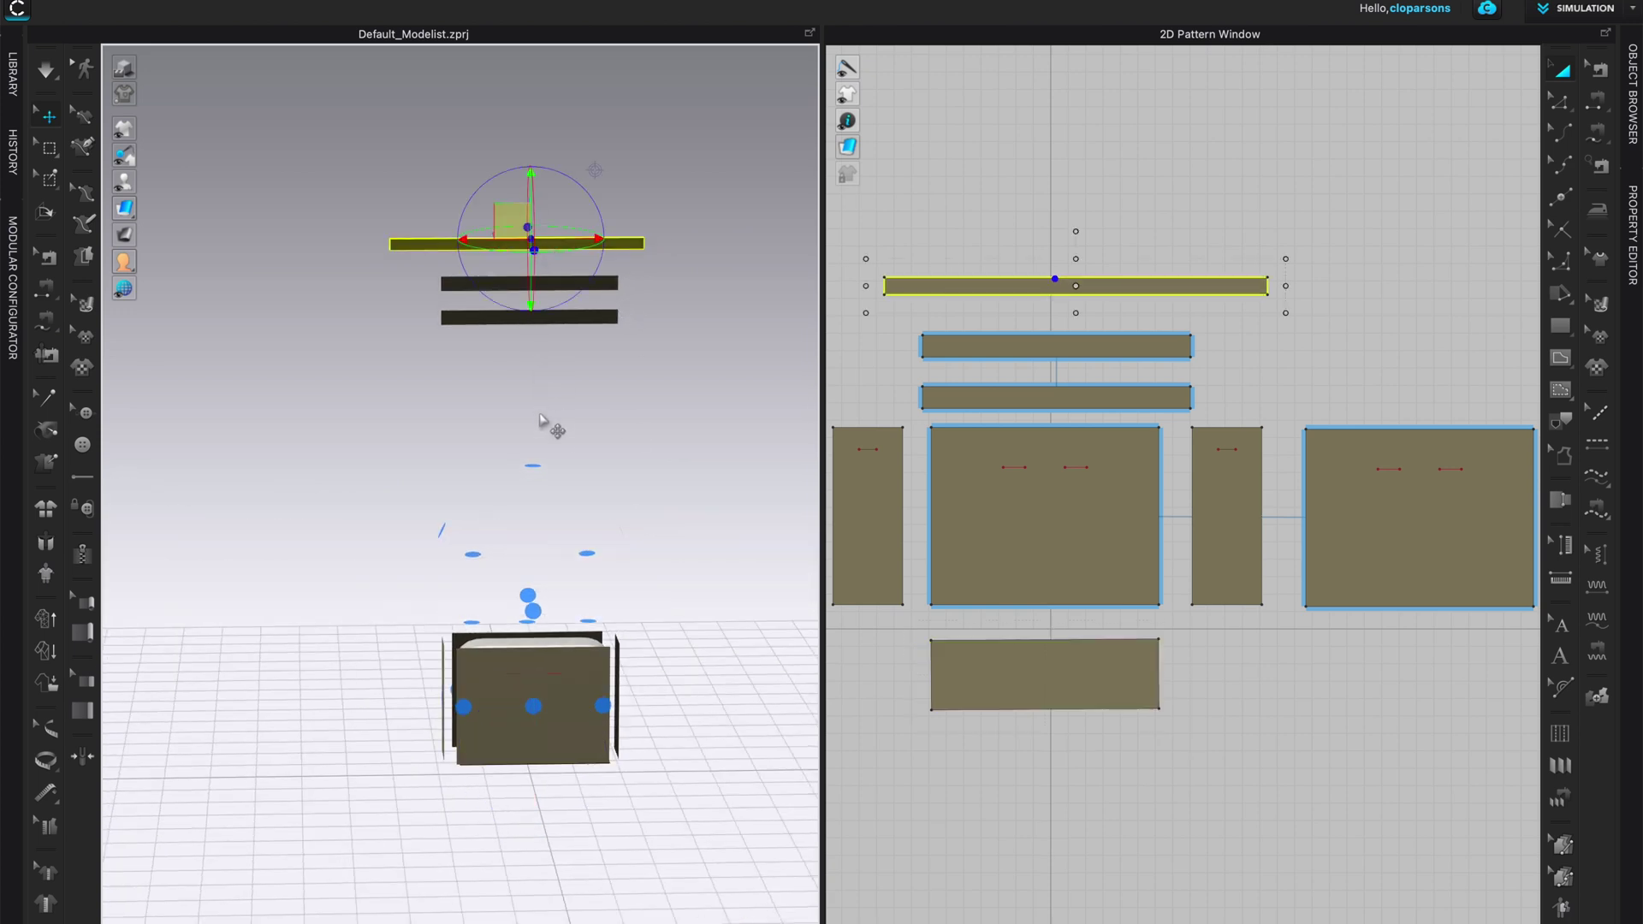
click(535, 469)
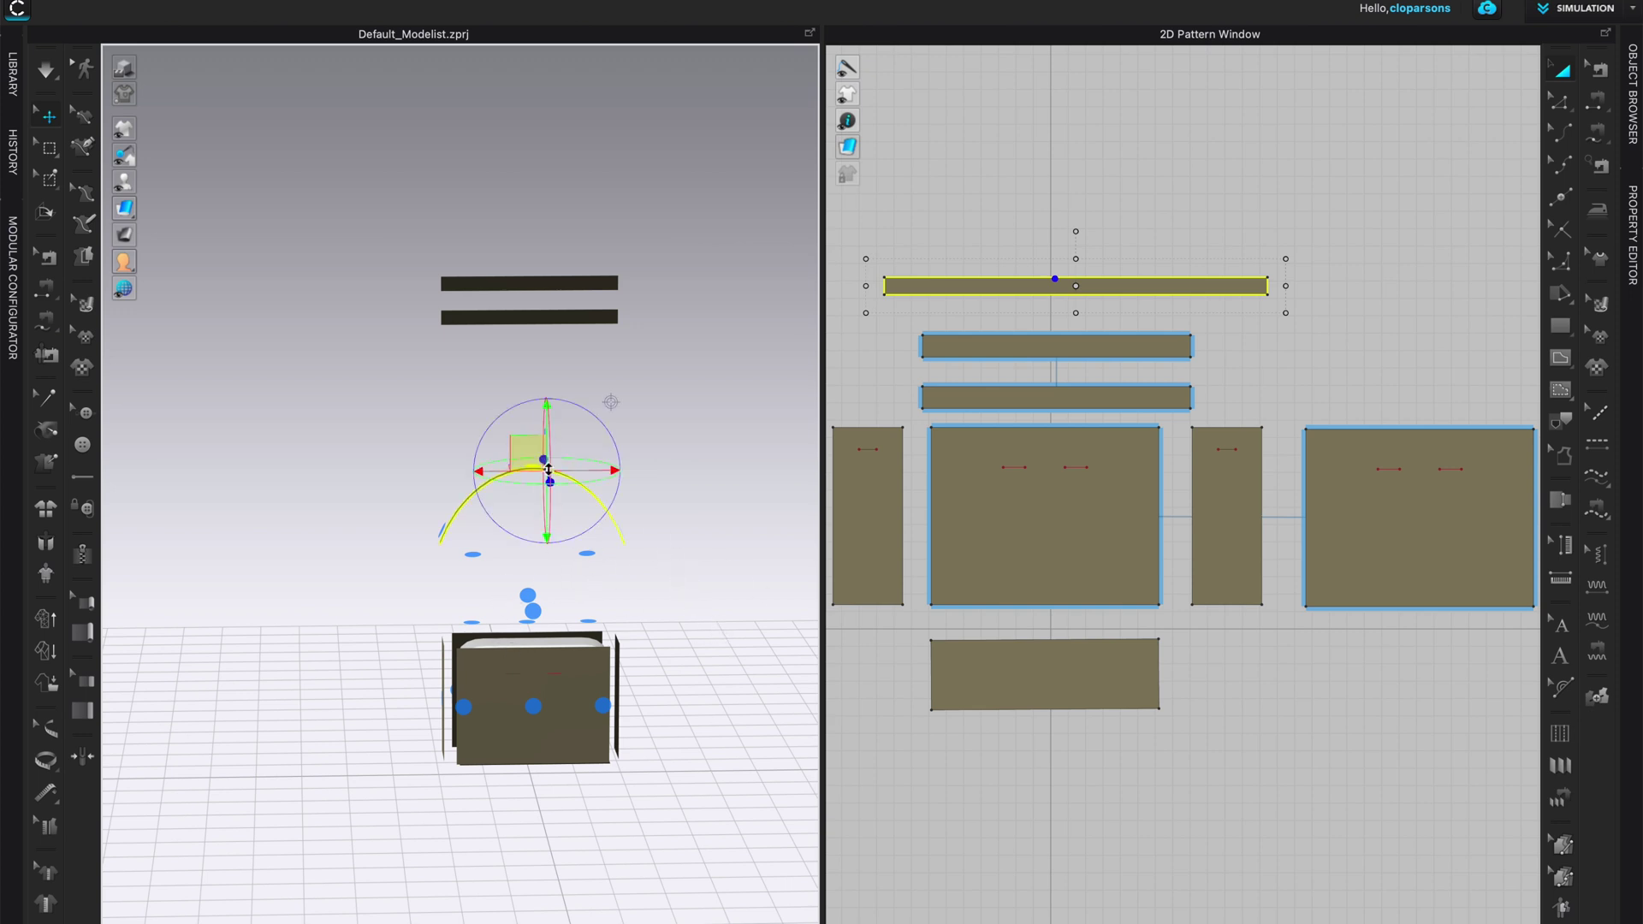
right_drag(697, 598, 761, 612)
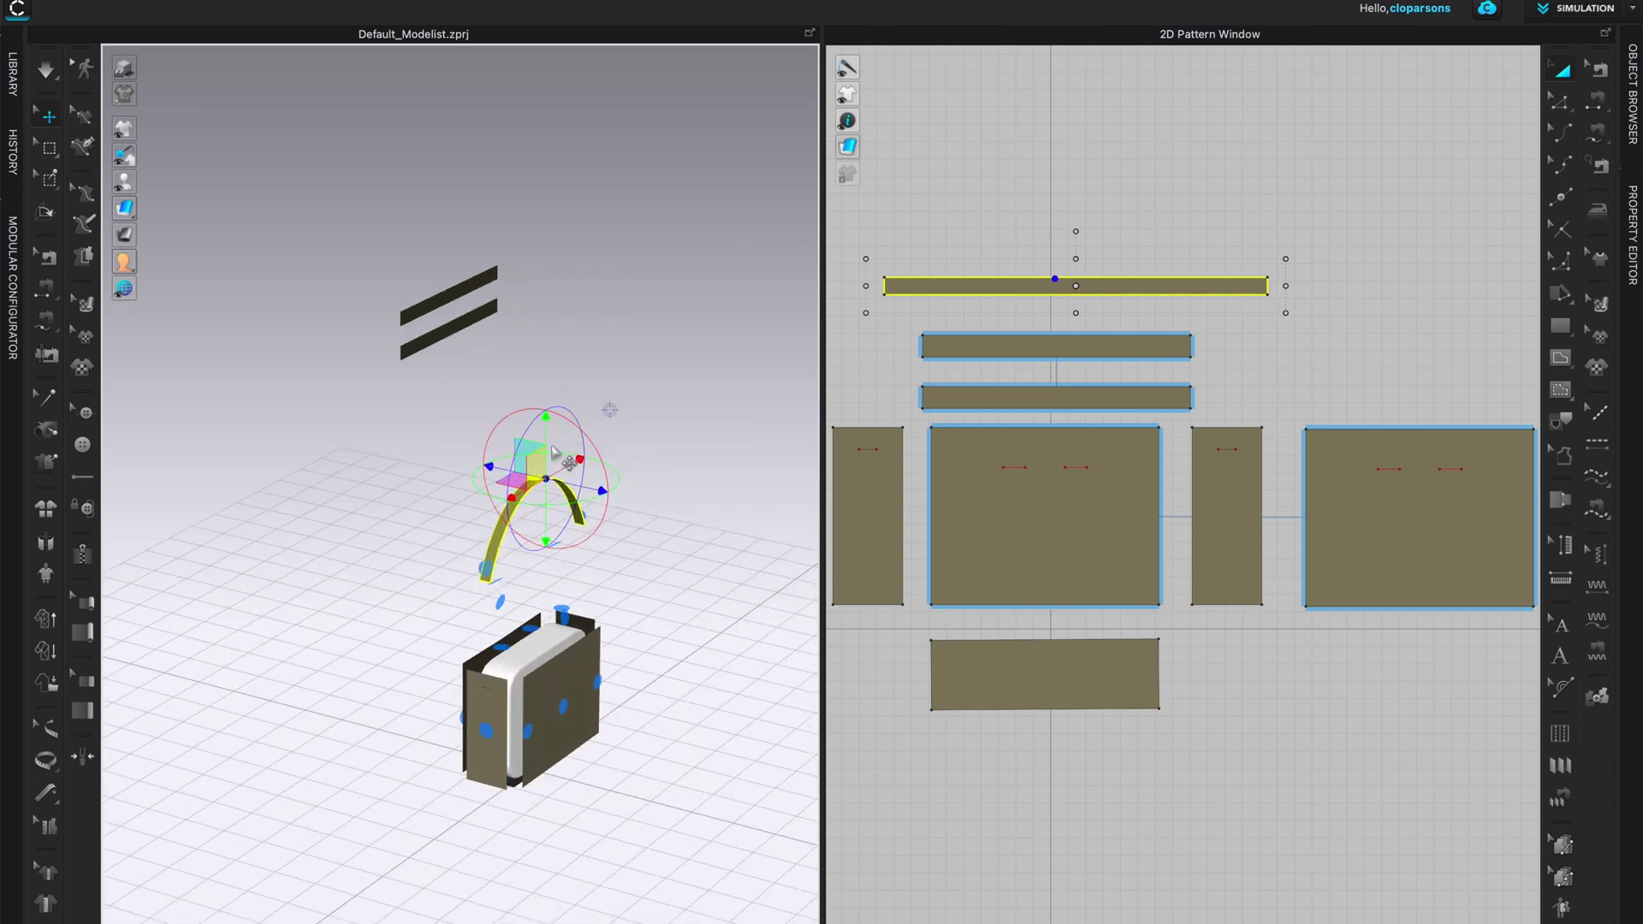
drag(547, 442, 535, 532)
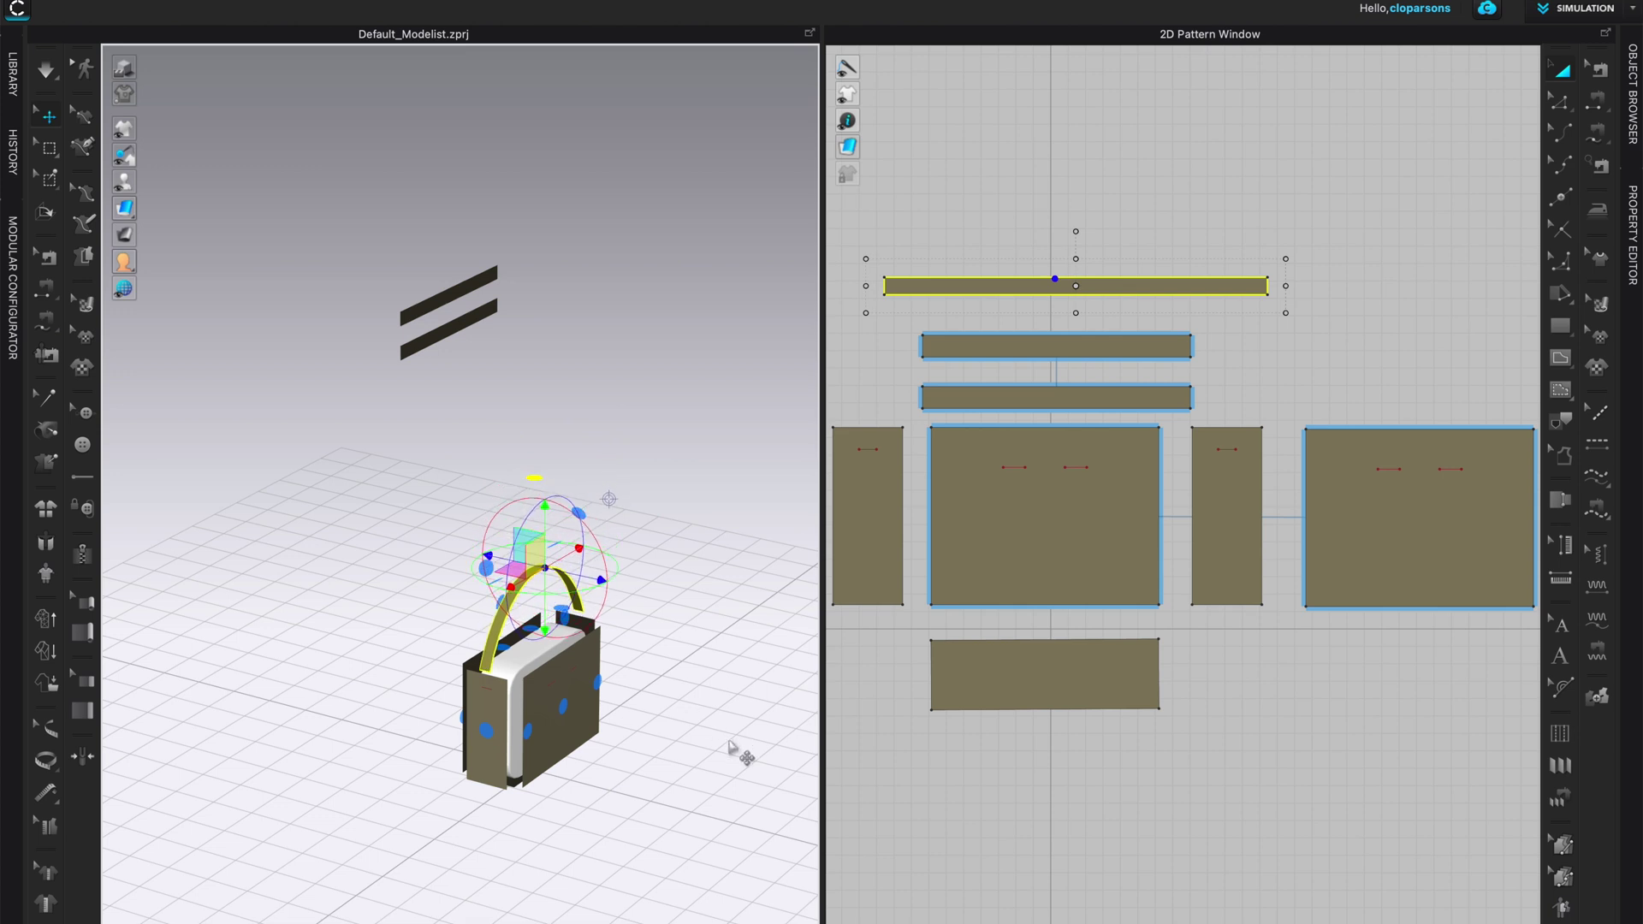
right_drag(733, 751, 669, 701)
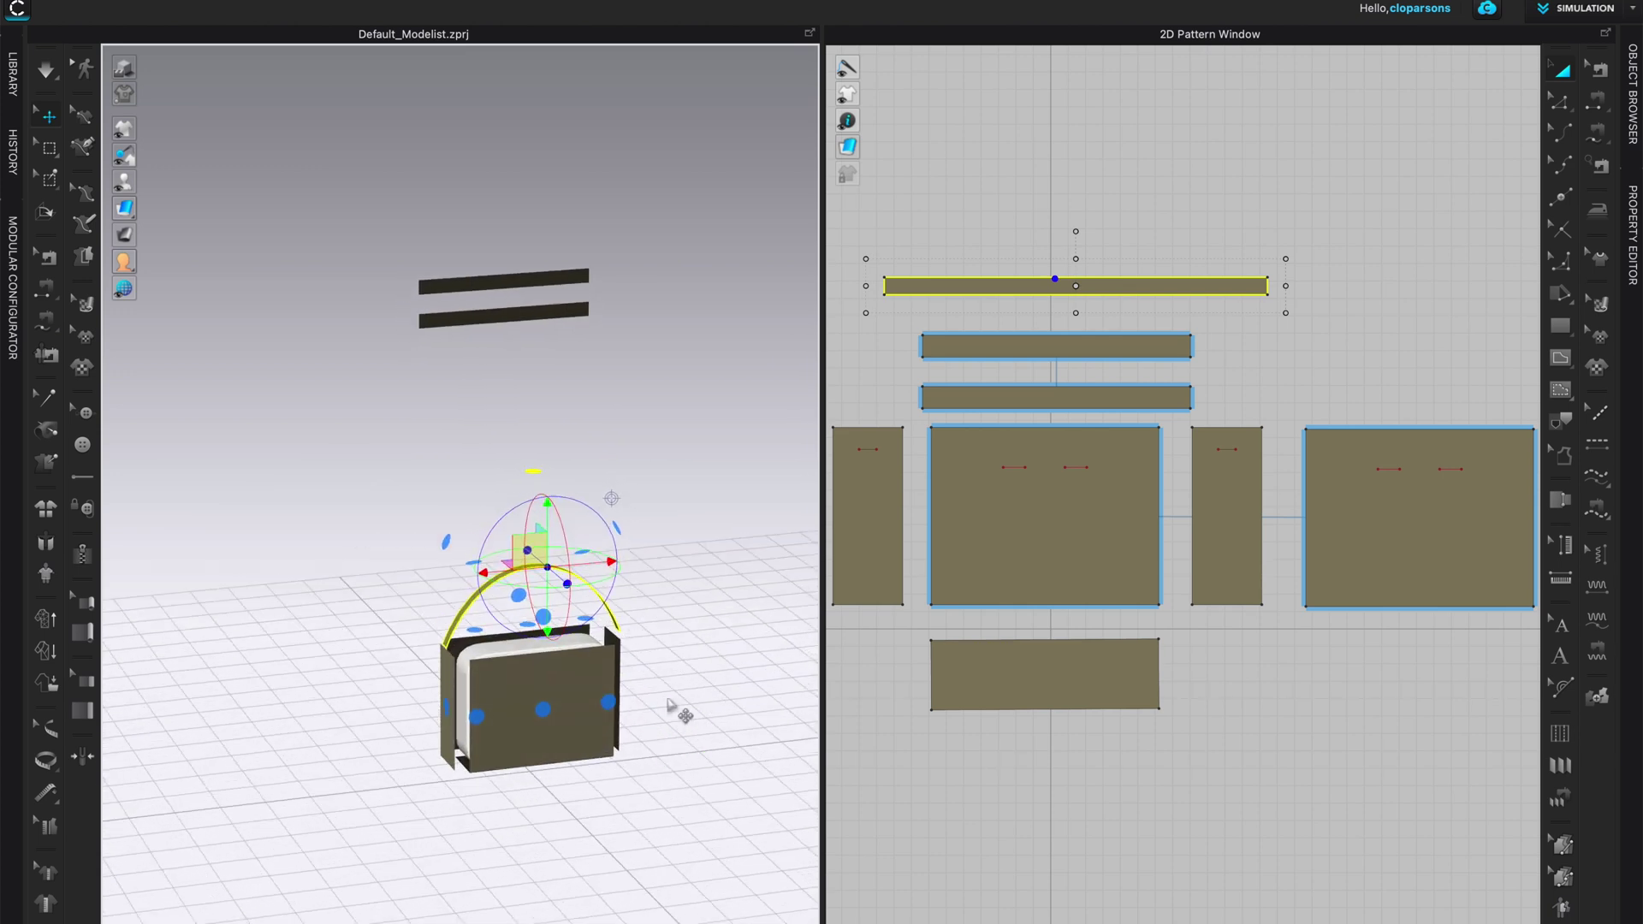
Move the two short straps down, one in front of the bag and one beside it
click(540, 314)
drag(534, 616, 484, 635)
mouse_move(651, 753)
right_down()
mouse_move(782, 759)
mouse_move(652, 753)
mouse_move(668, 753)
right_up()
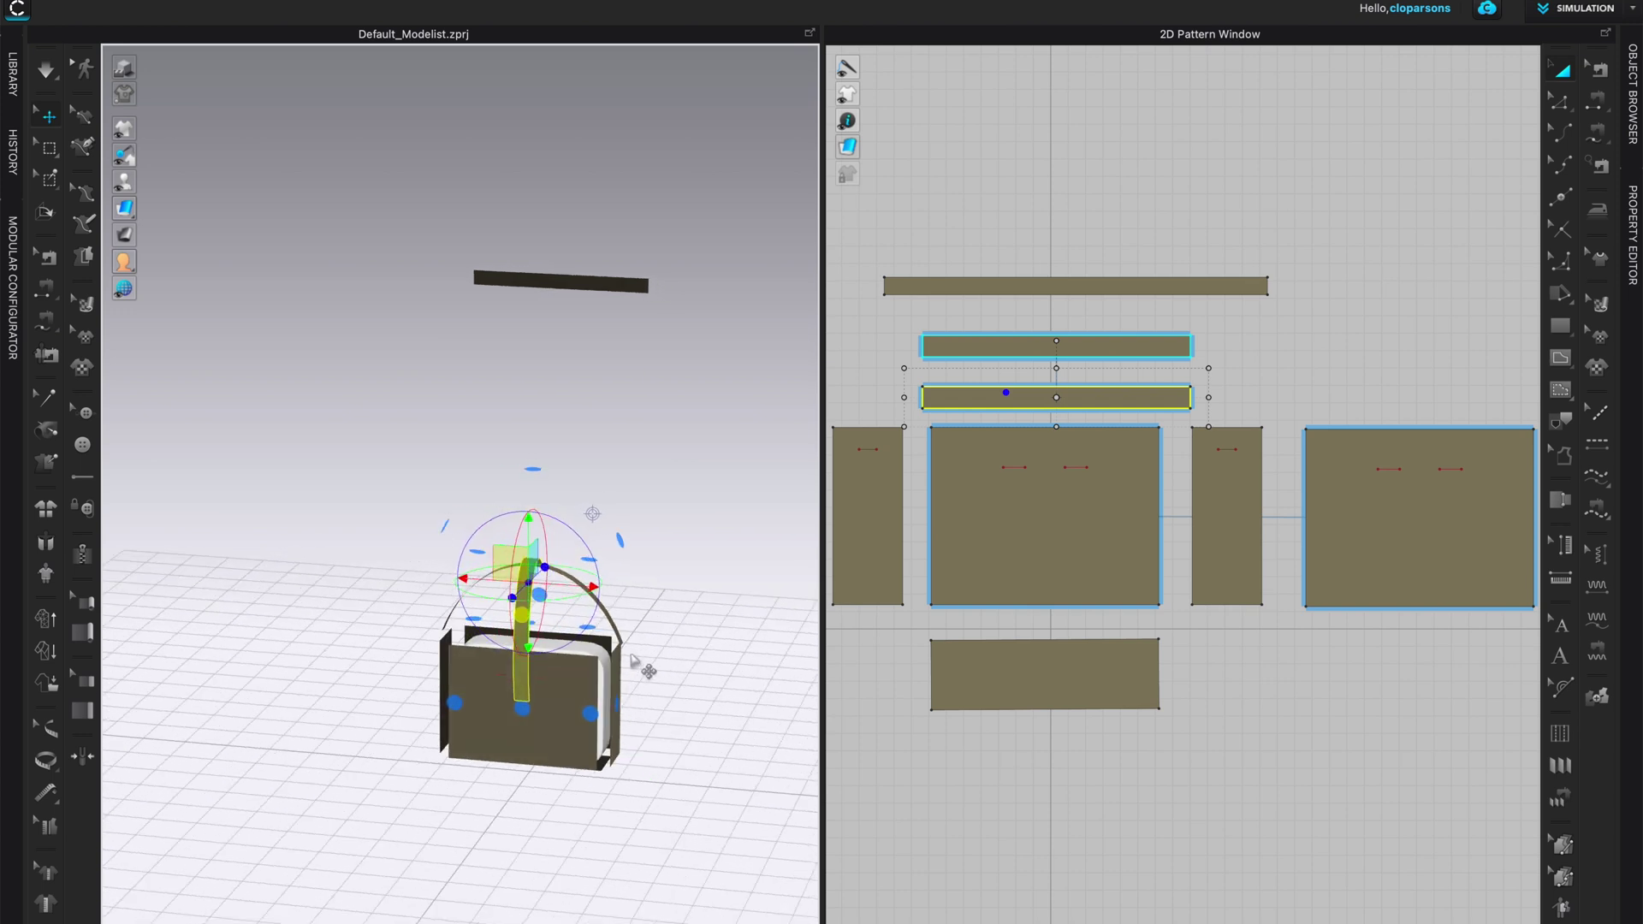
key(ctrl+z)
drag(550, 316, 498, 789)
right_drag(616, 869, 587, 869)
right_drag(705, 742, 662, 730)
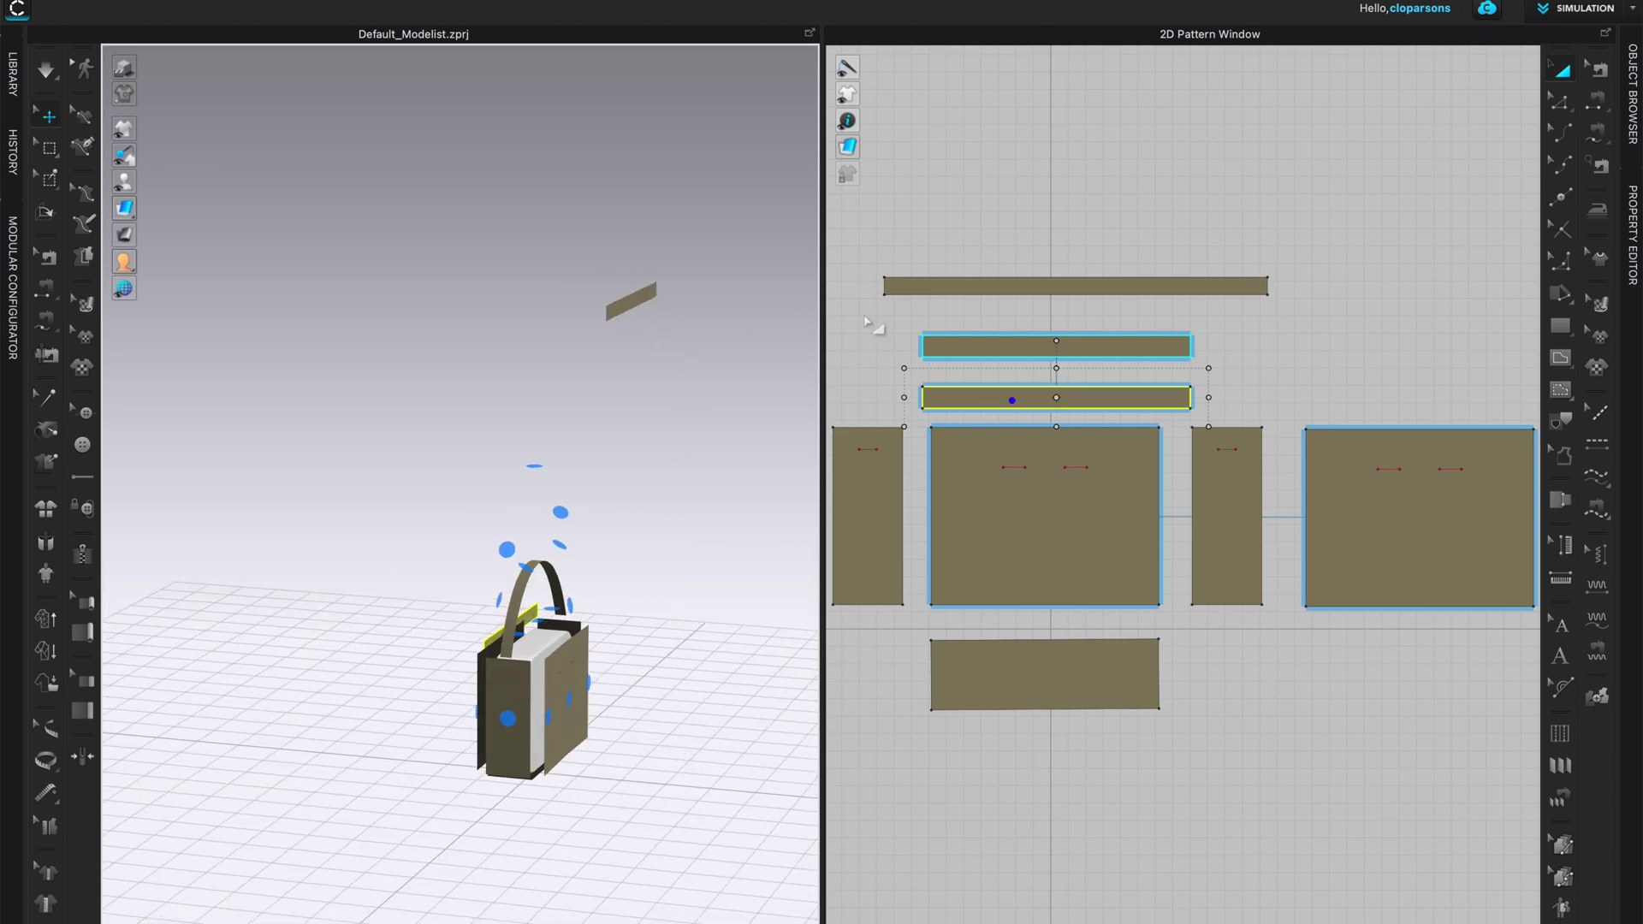
drag(634, 300, 604, 631)
right_drag(631, 837, 742, 839)
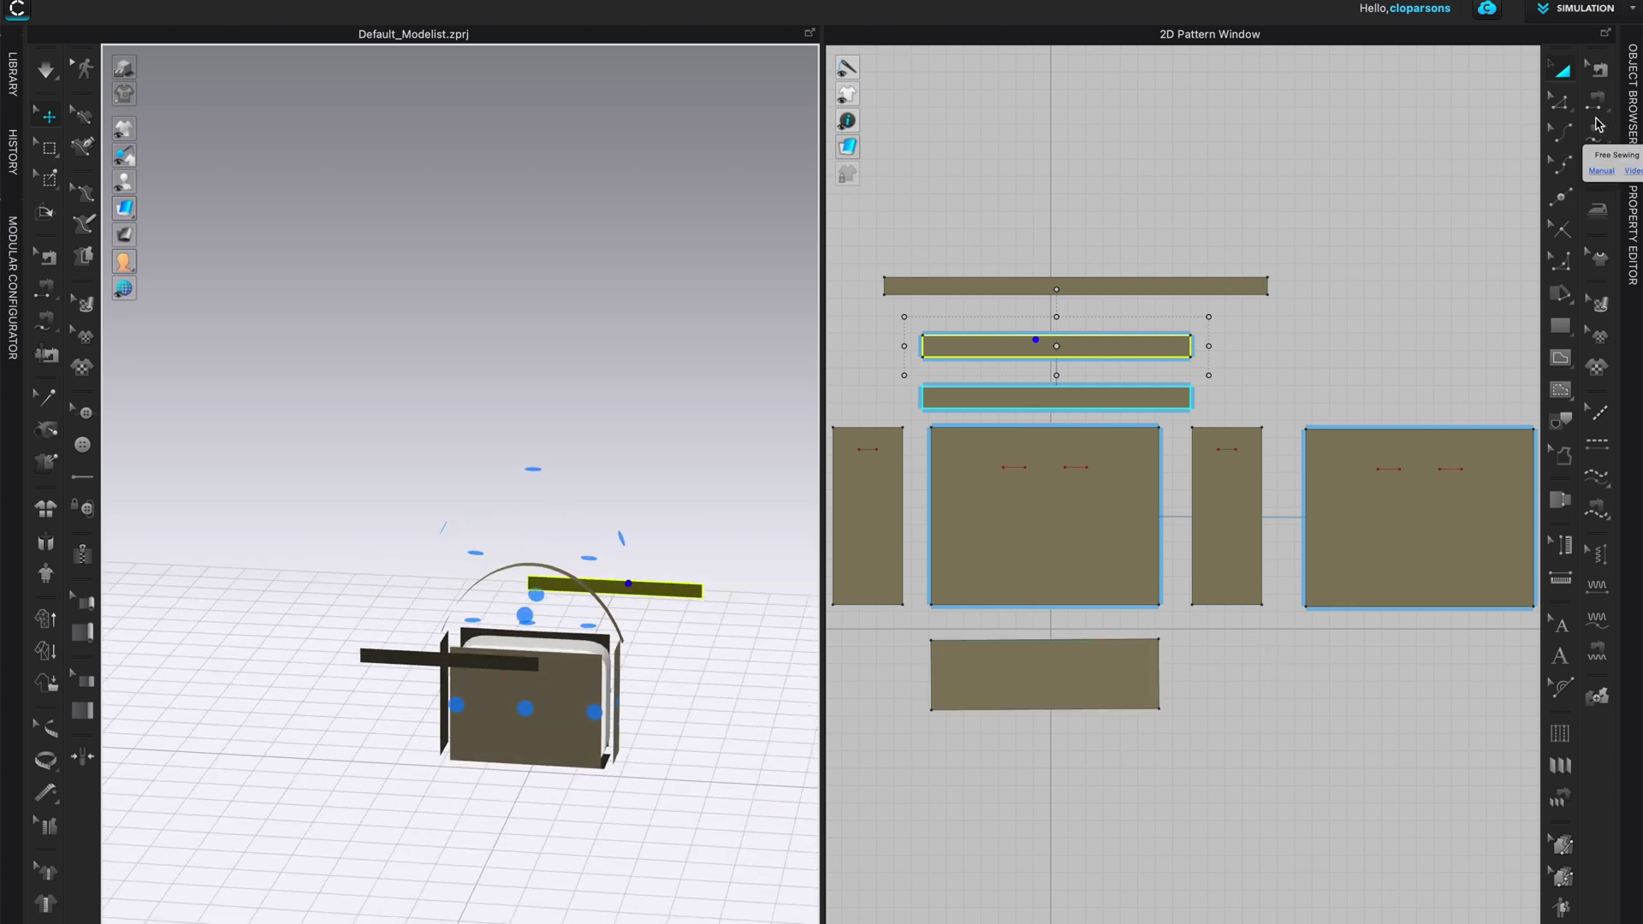
click(1597, 118)
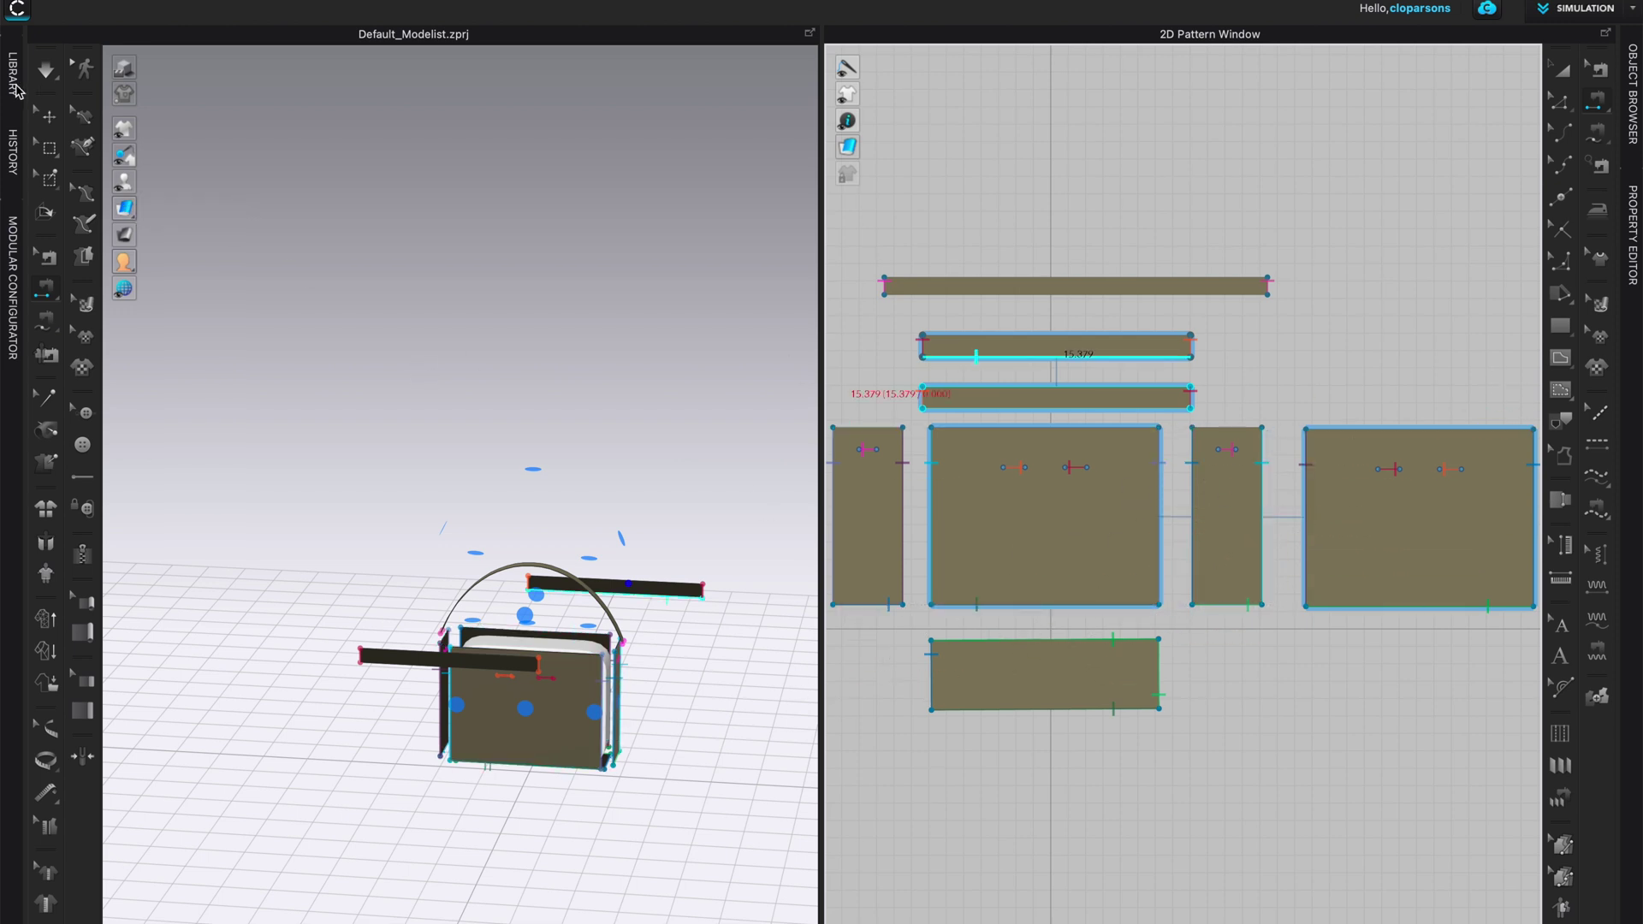
Check the Library, Property Editor and Object Browser to confirm the S_Full_Grain_Leather fabric
click(15, 88)
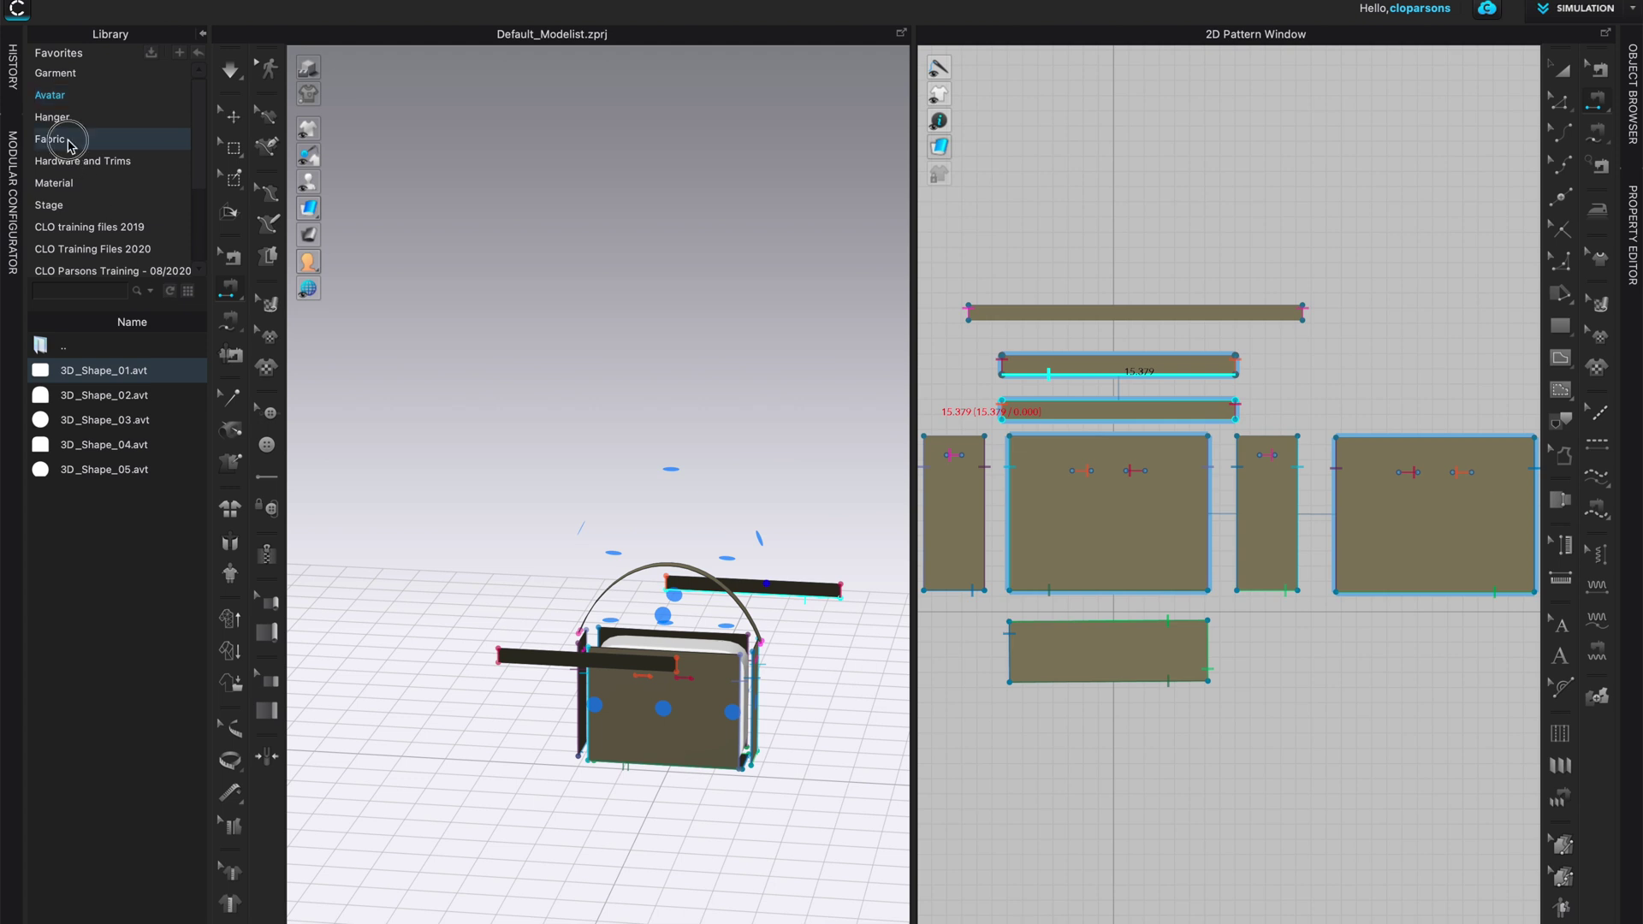
click(67, 142)
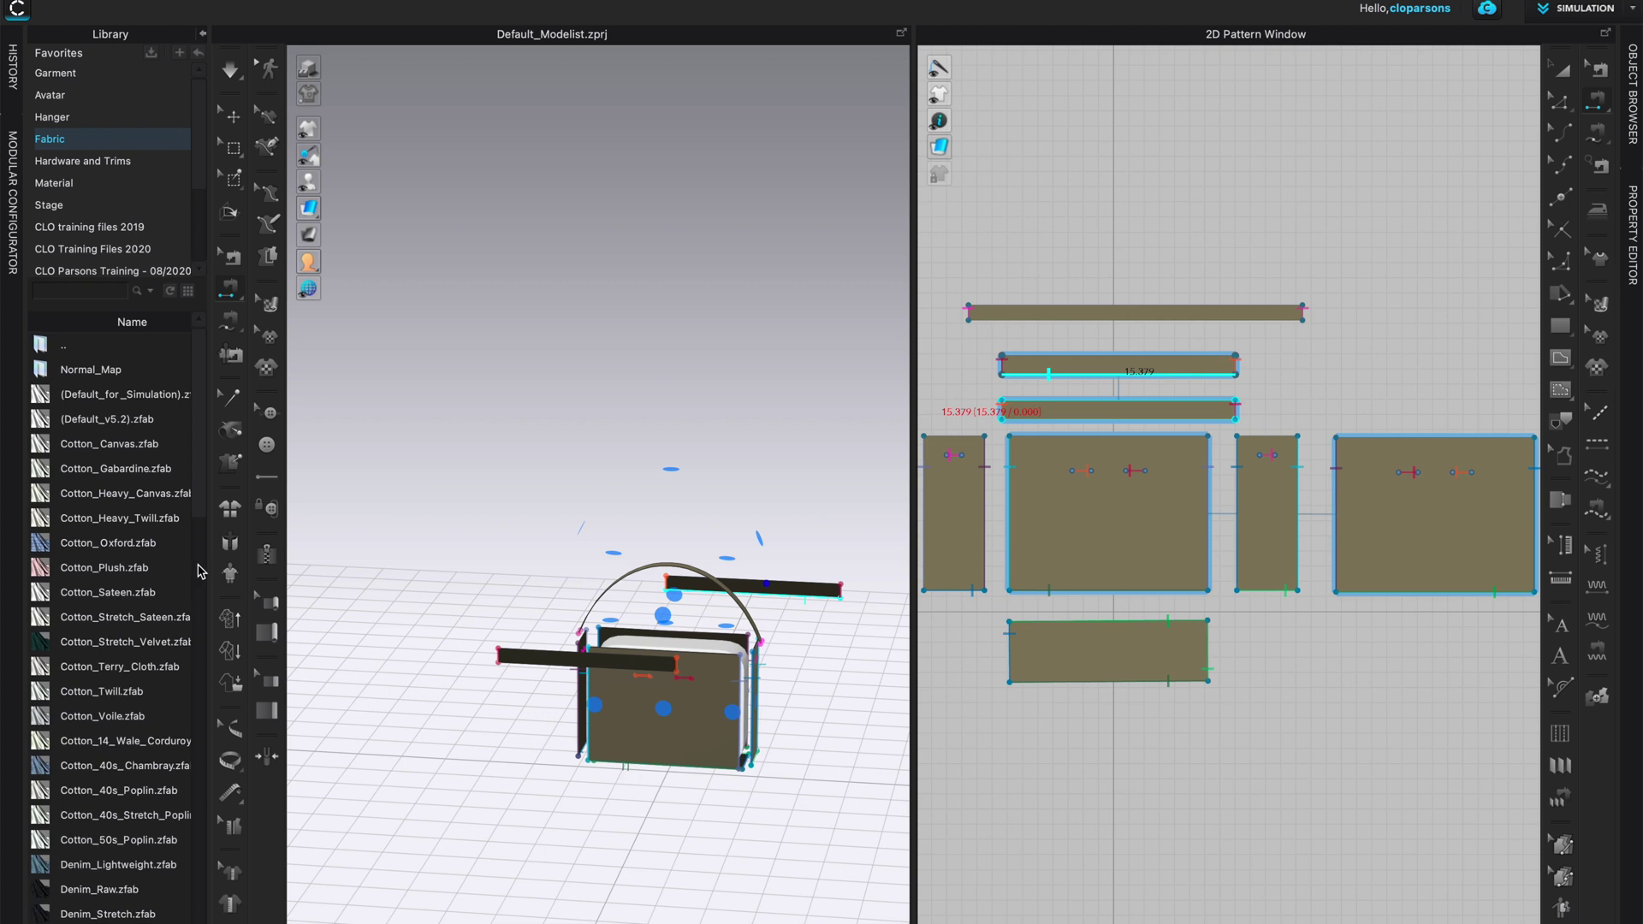
drag(196, 499, 221, 903)
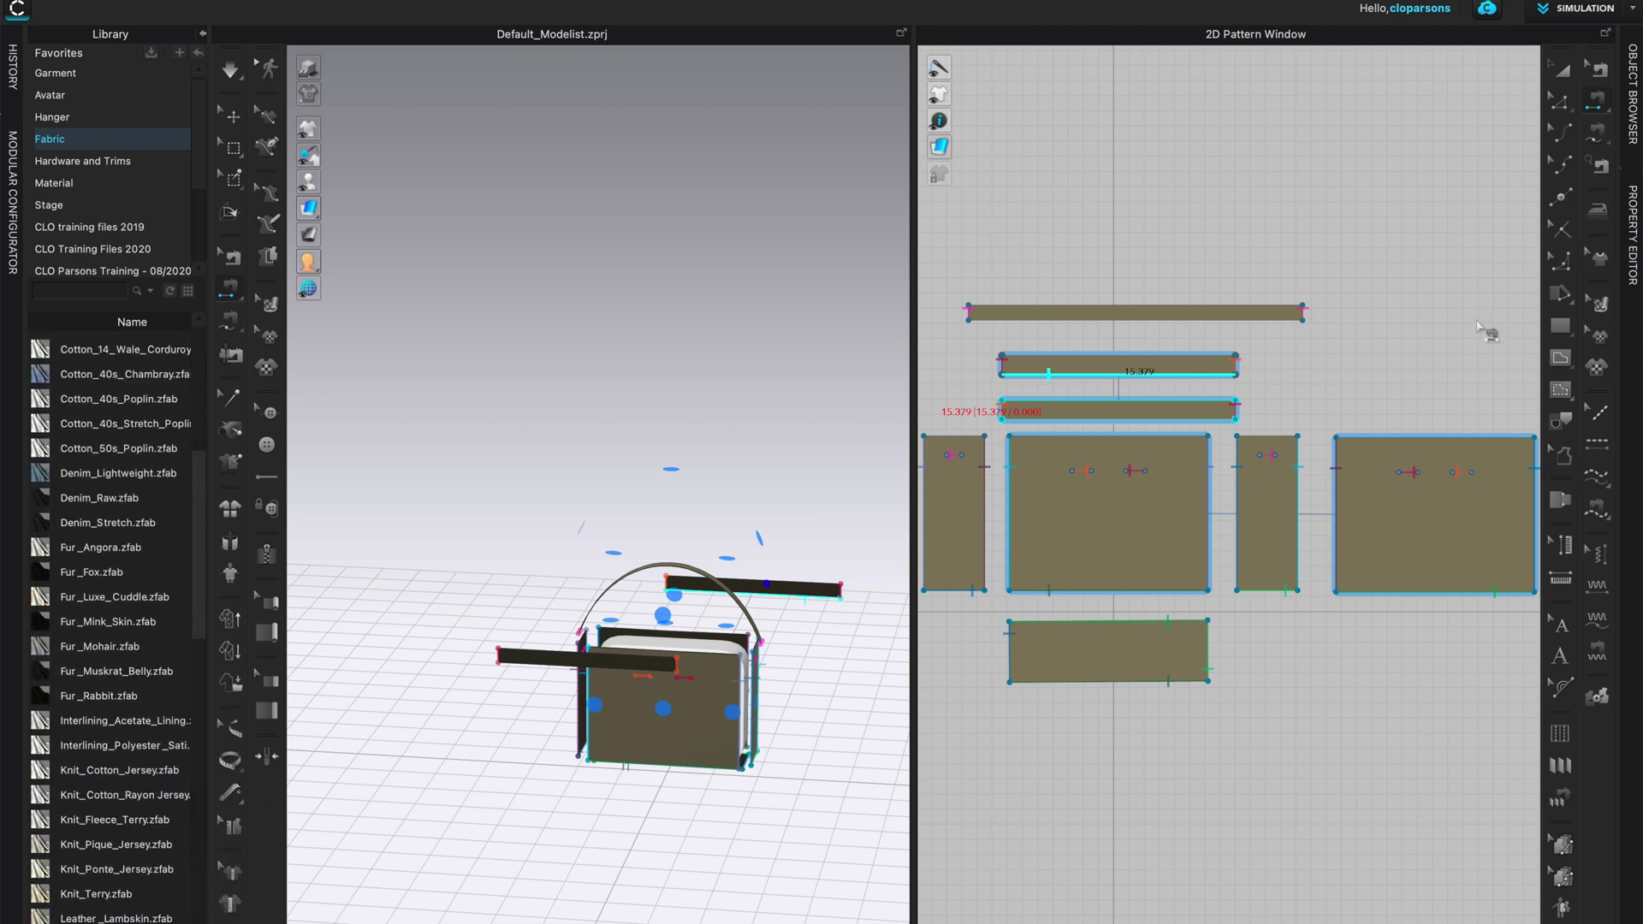
click(1633, 218)
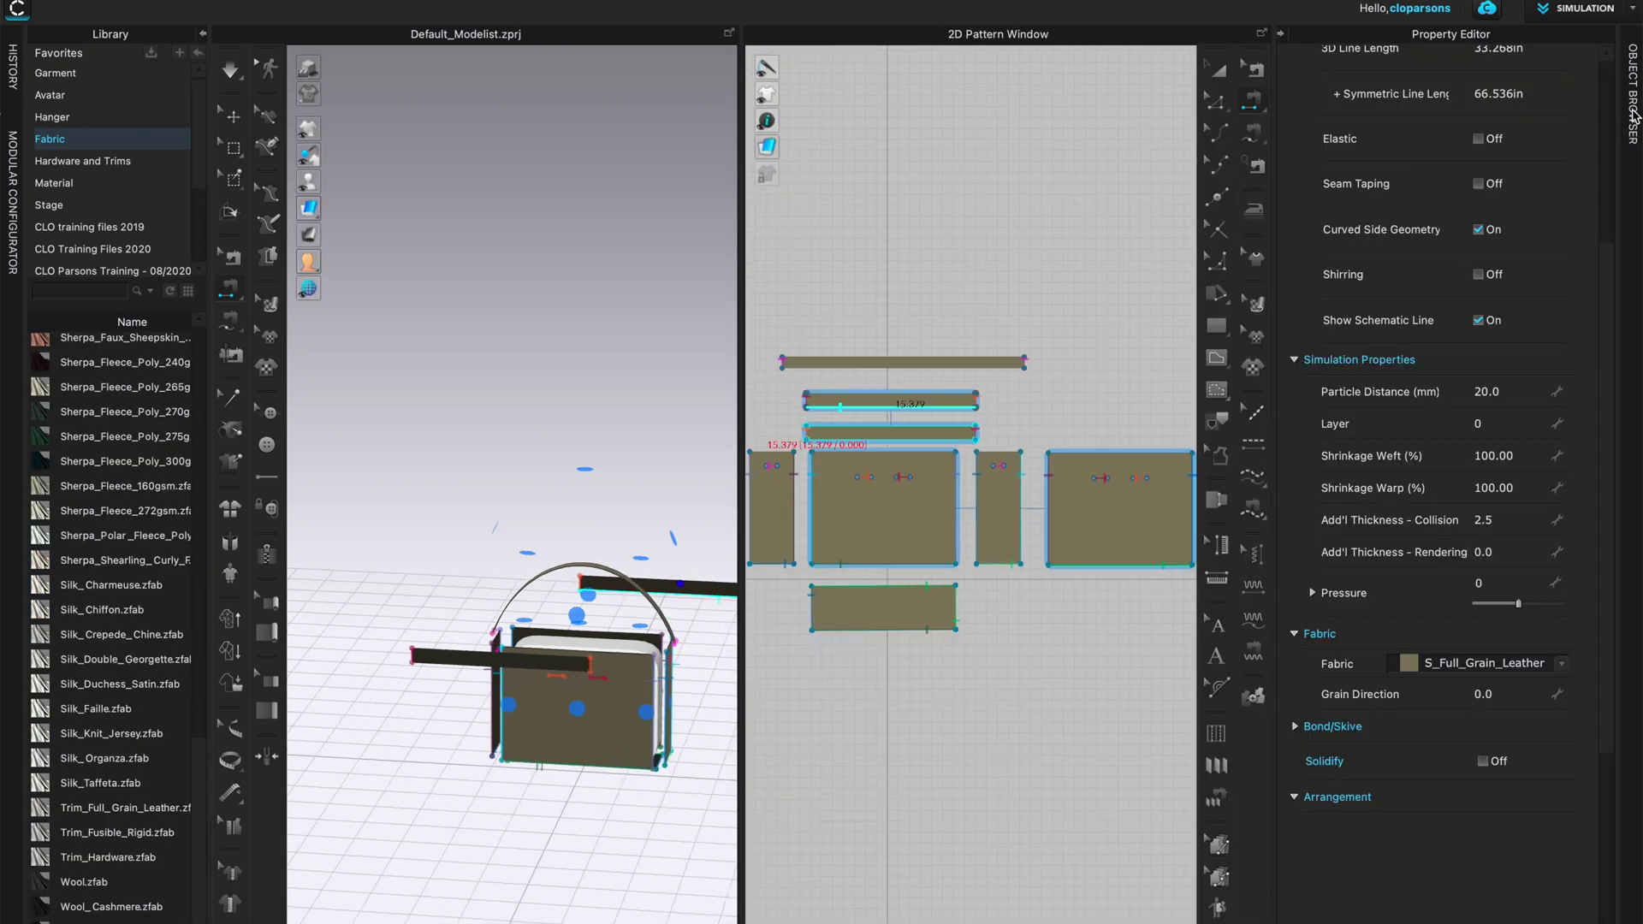
click(1633, 118)
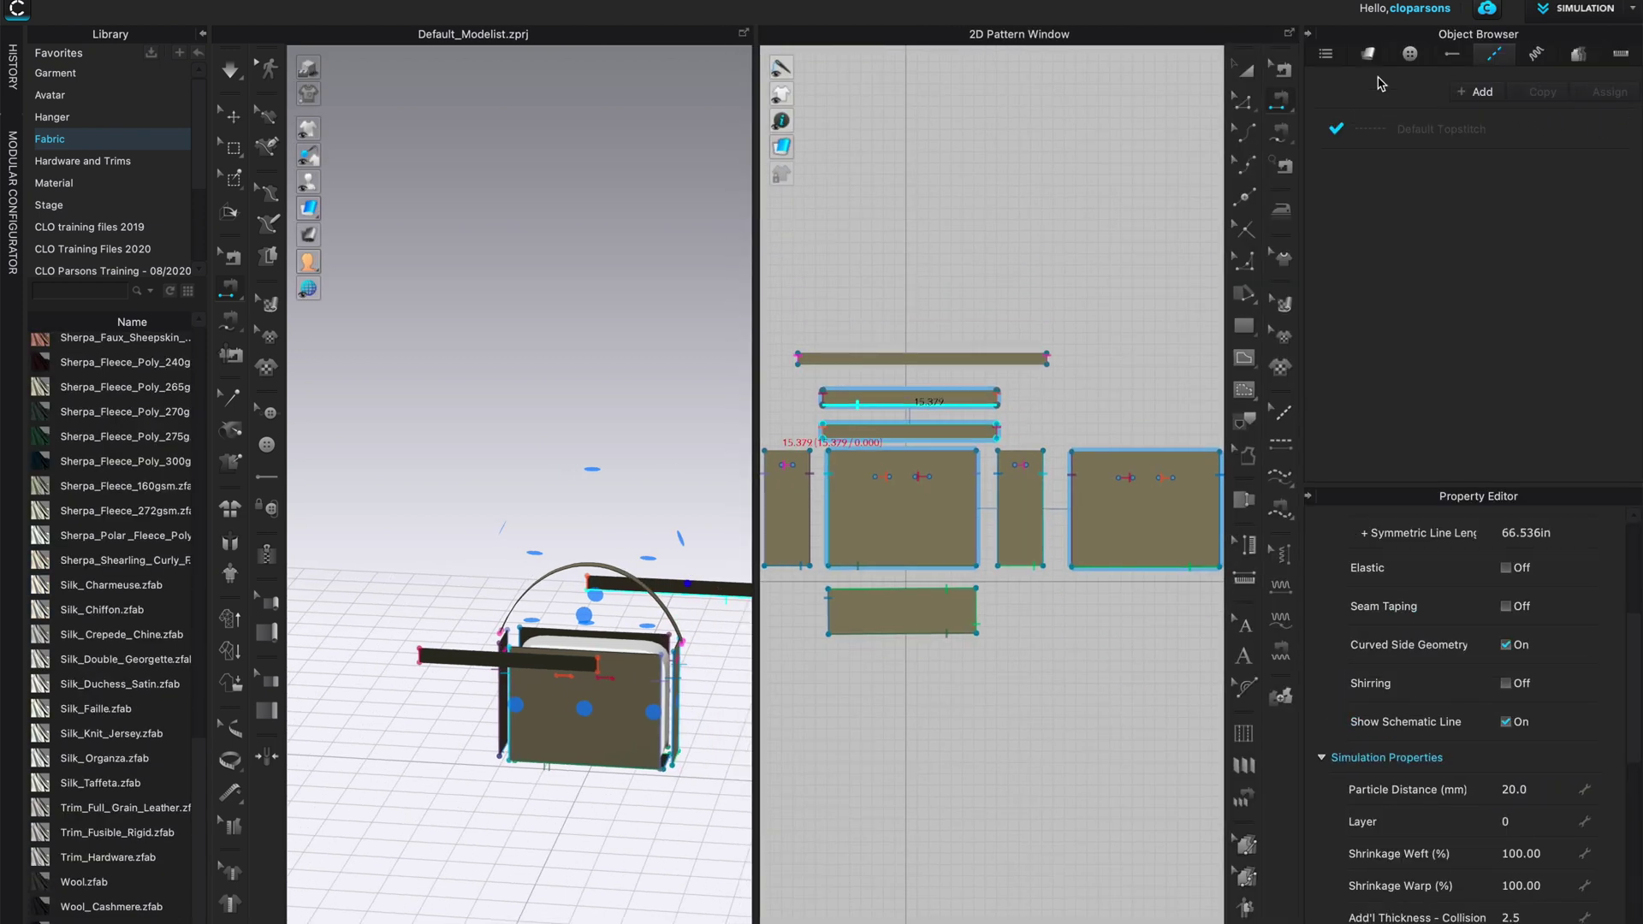
click(1368, 56)
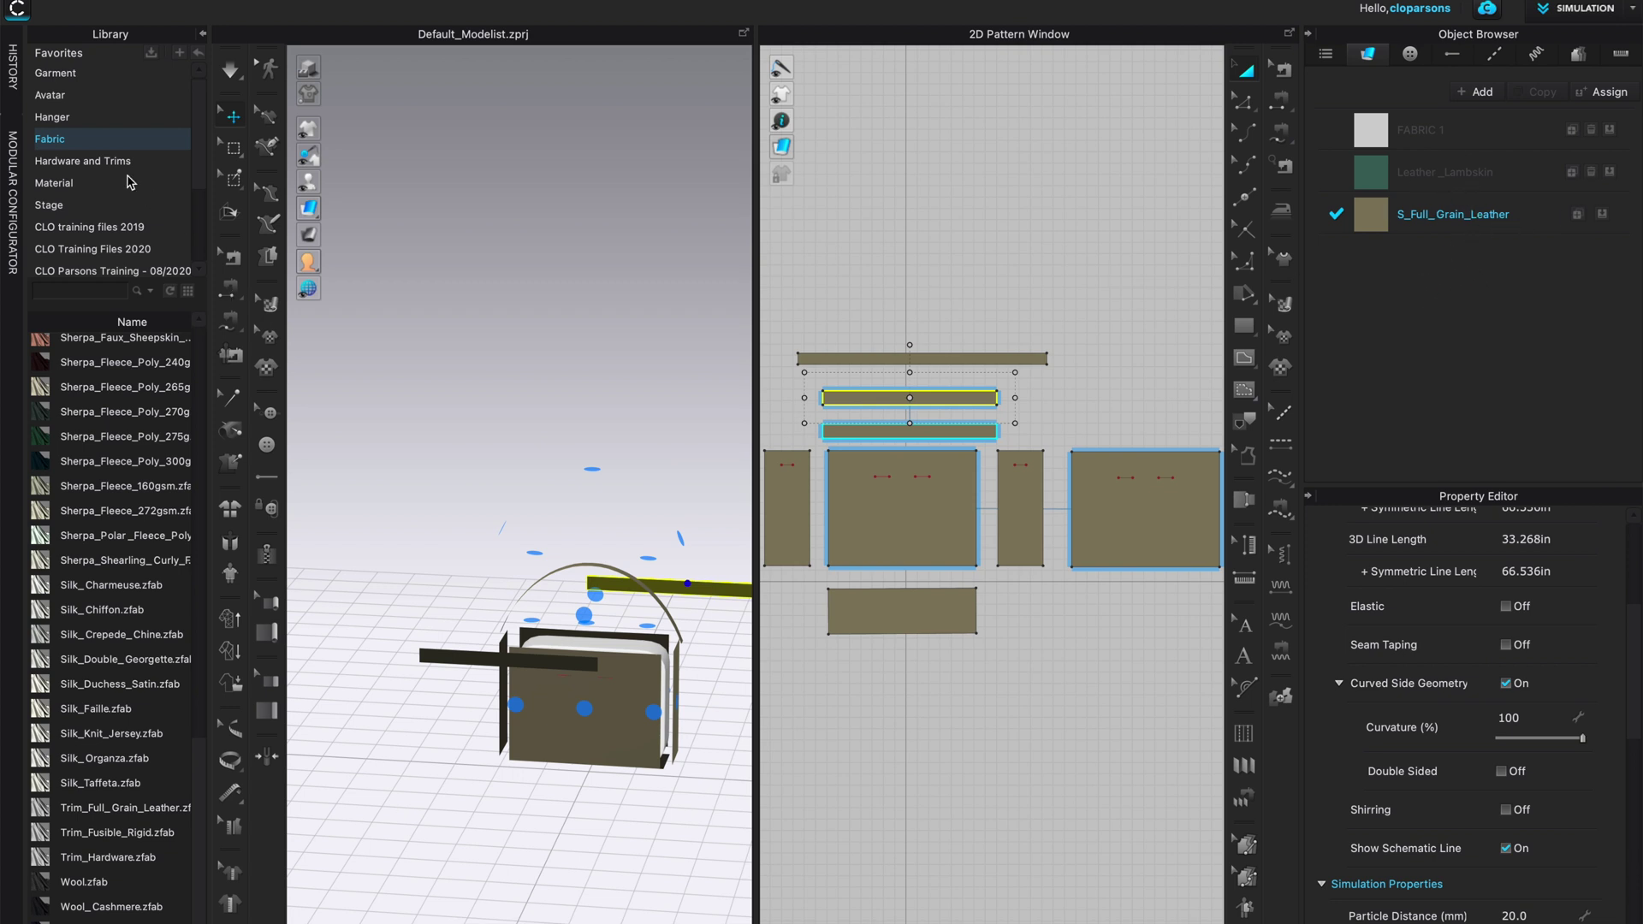
Collapse the Library, Object Browser and Property Editor panels to widen both views
click(202, 34)
click(1307, 37)
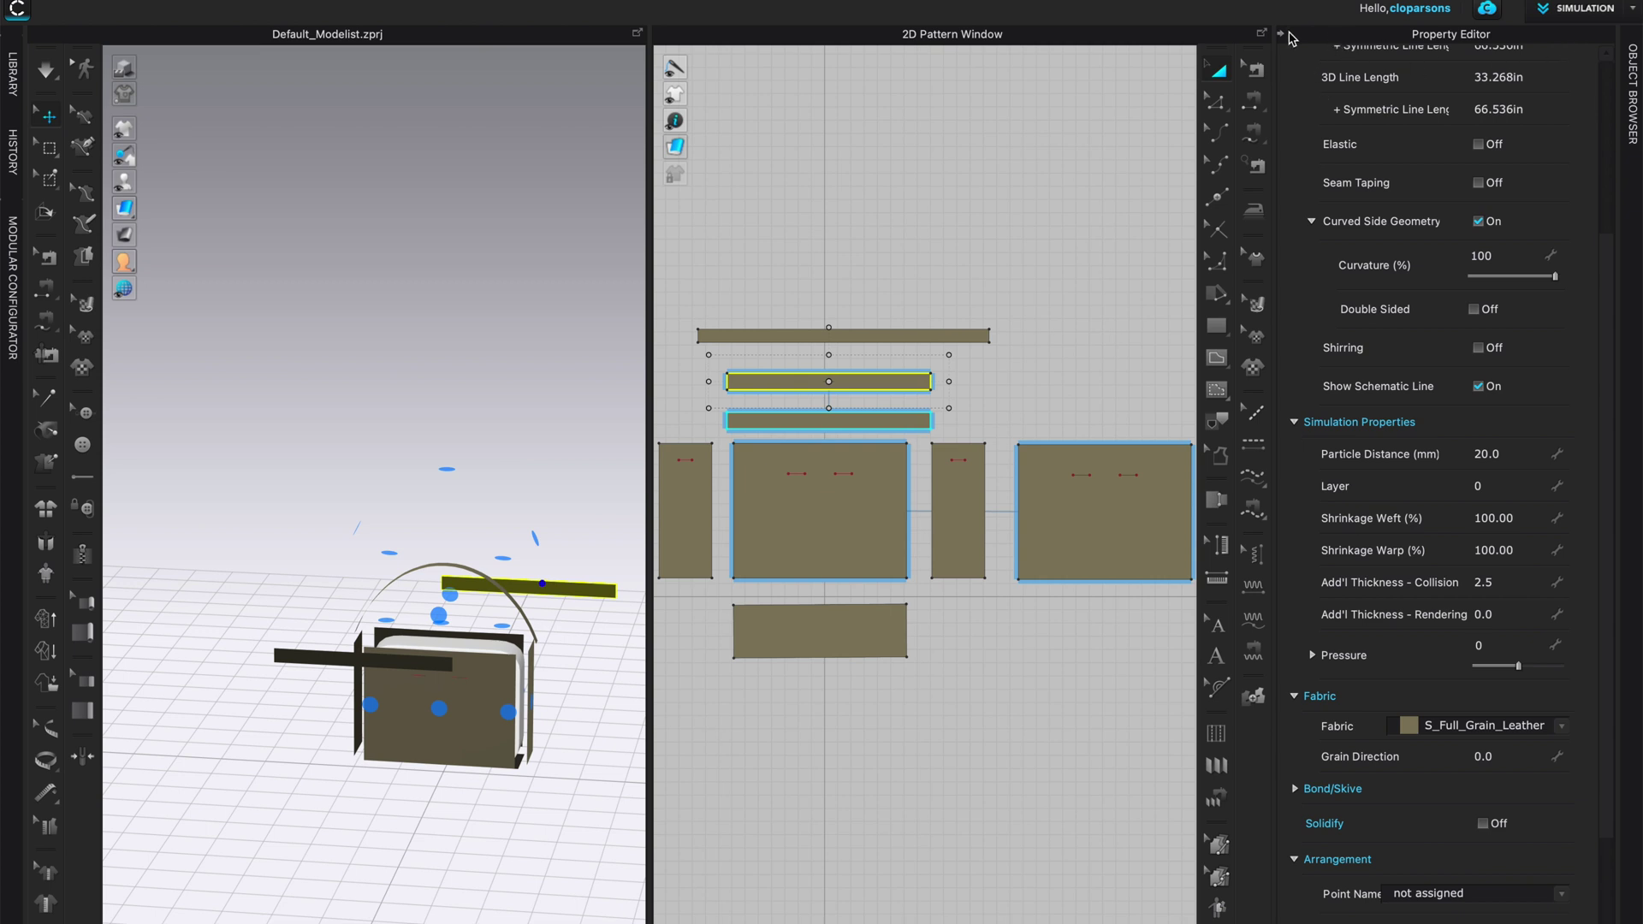
click(1280, 33)
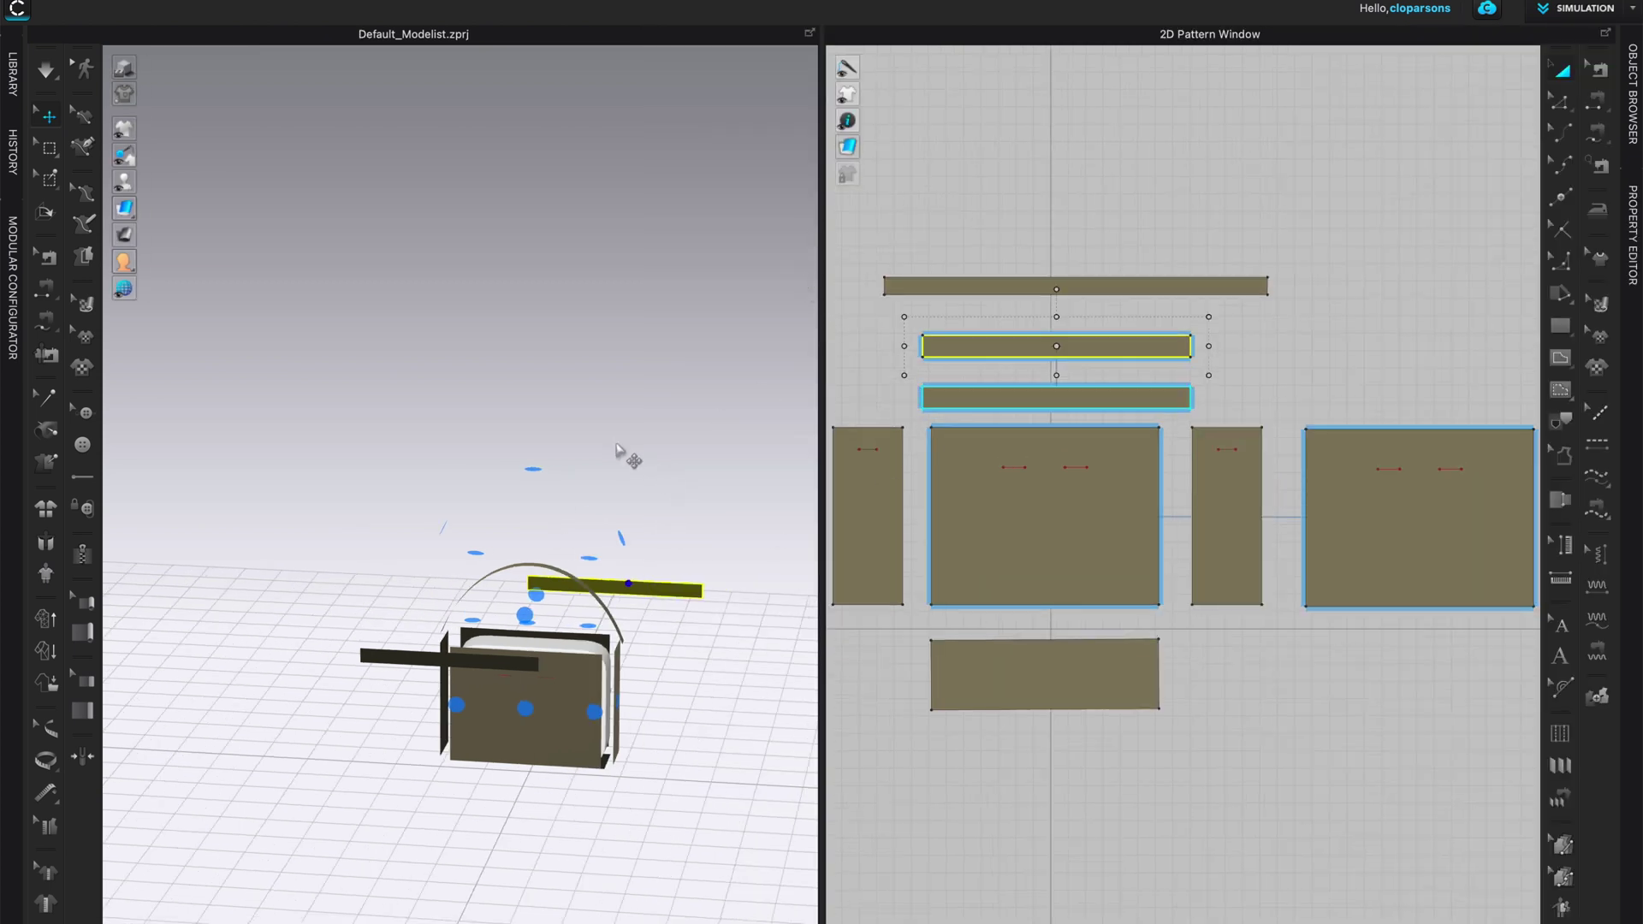
Start simulation so the pieces sew into the dark leather bag
key(space)
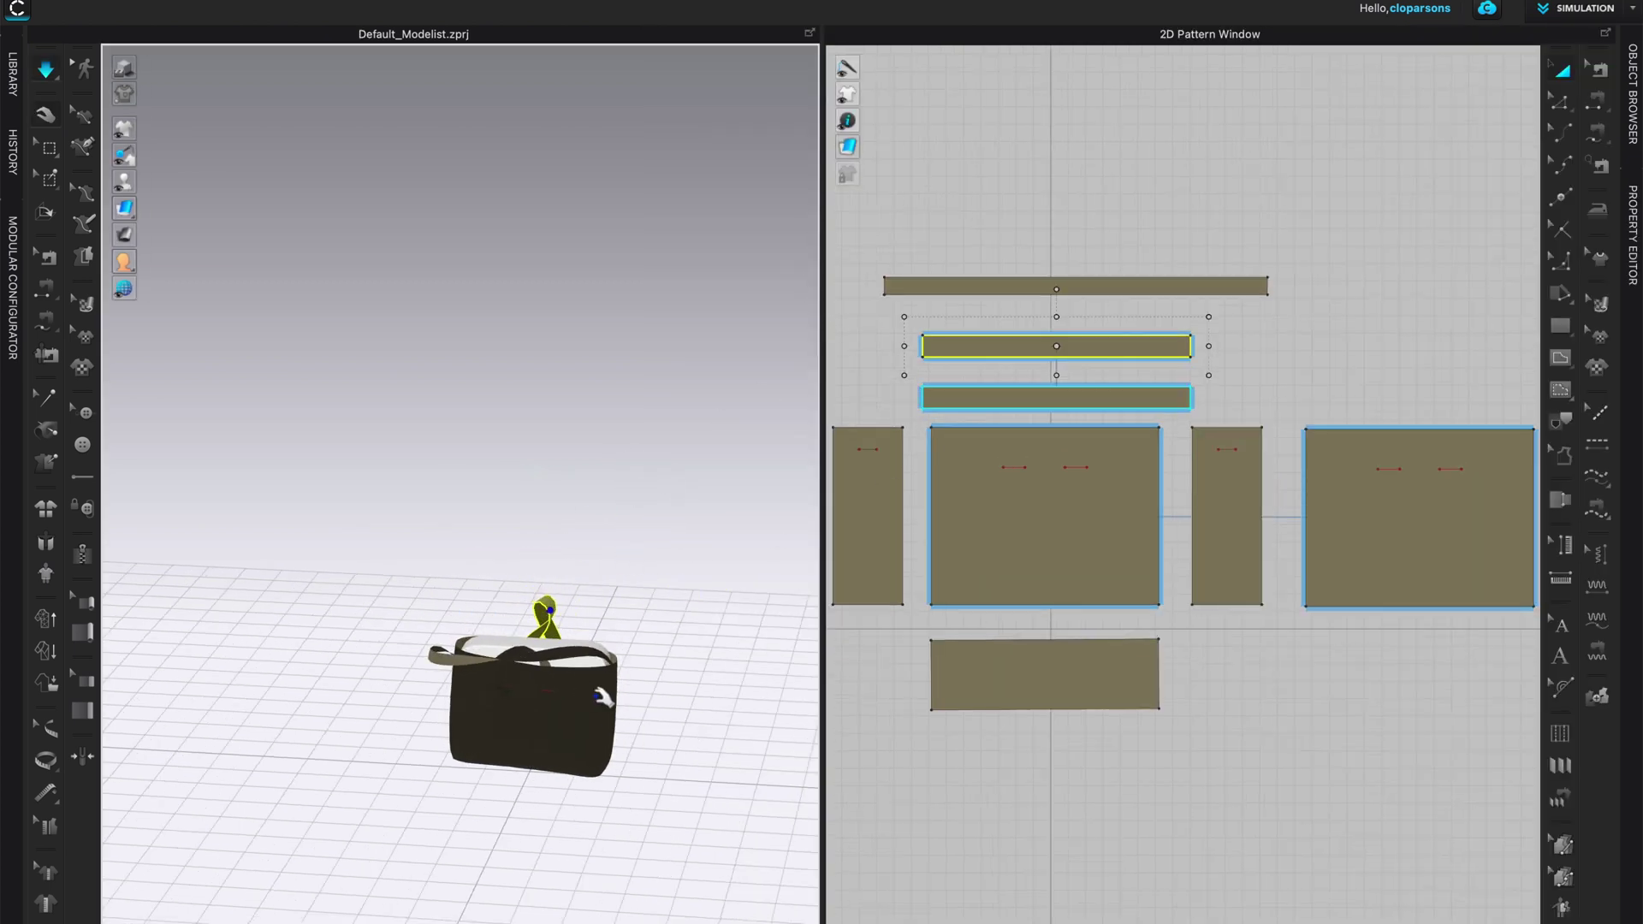
right_drag(603, 697, 459, 708)
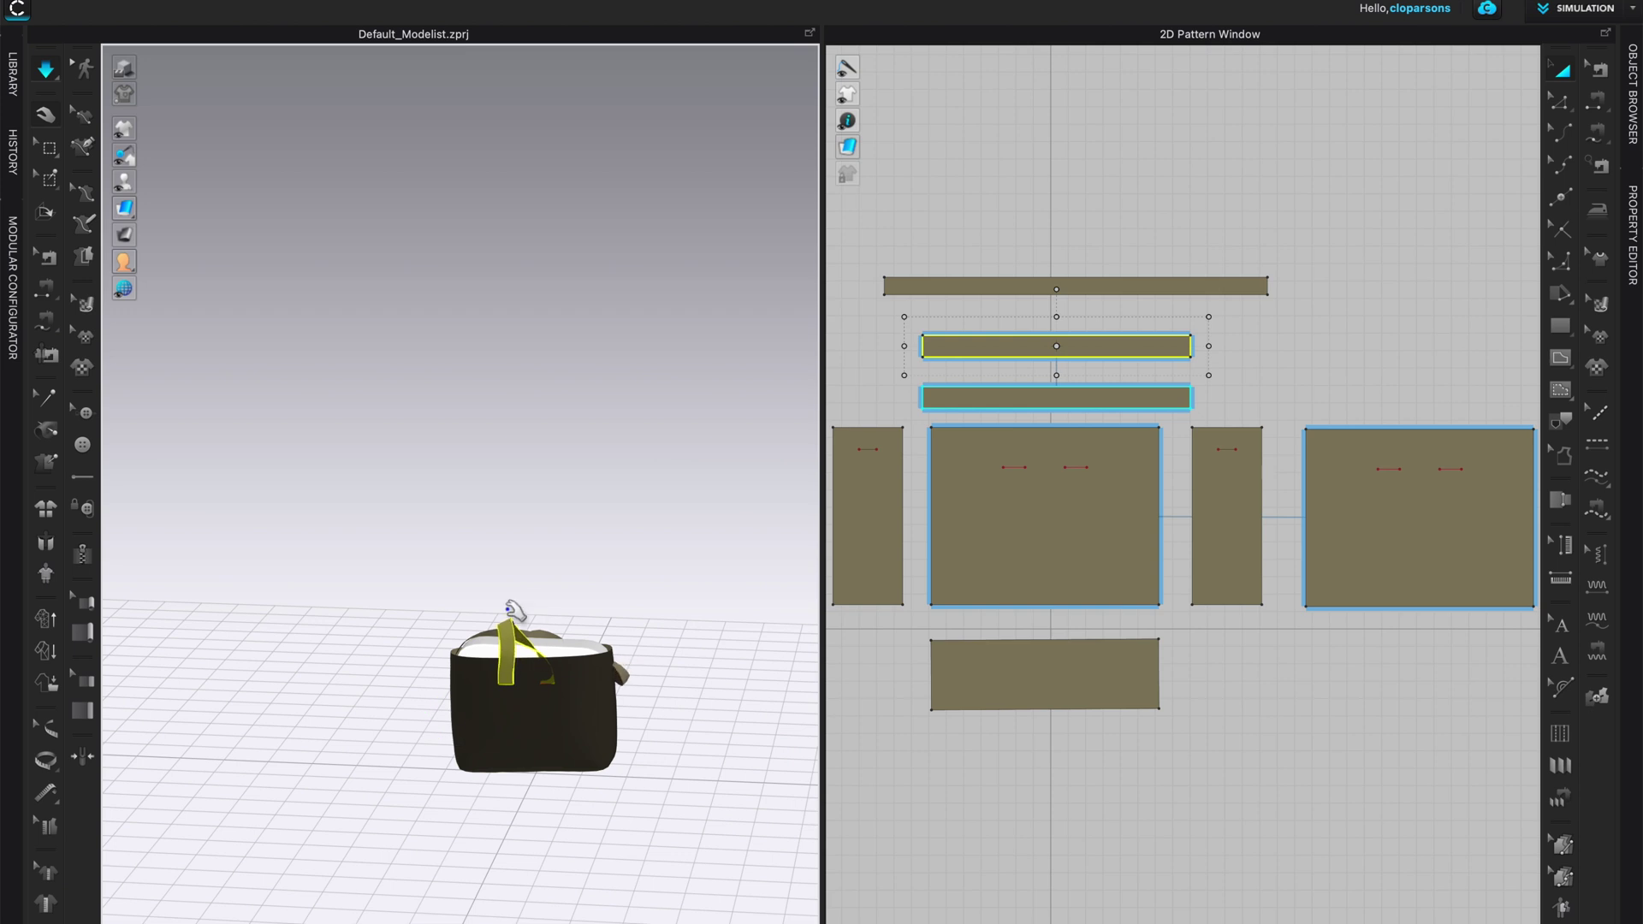
scroll(672, 689, up, 2)
scroll(640, 797, up, 2)
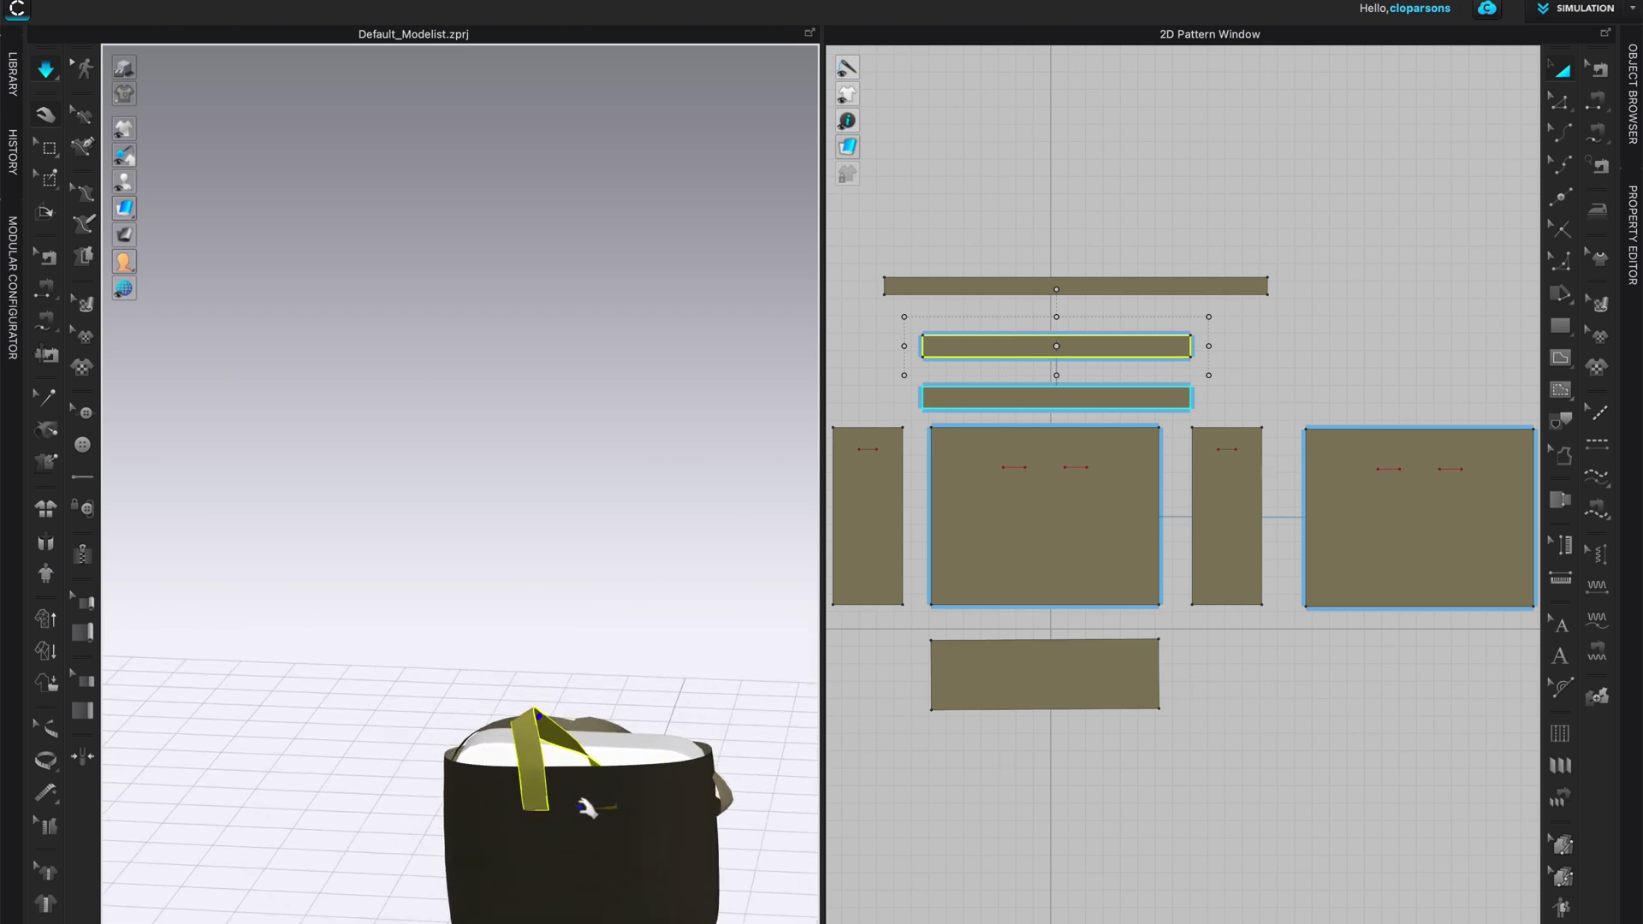
mouse_move(587, 809)
right_down()
mouse_move(448, 836)
mouse_move(525, 851)
mouse_move(590, 810)
mouse_move(586, 791)
right_up()
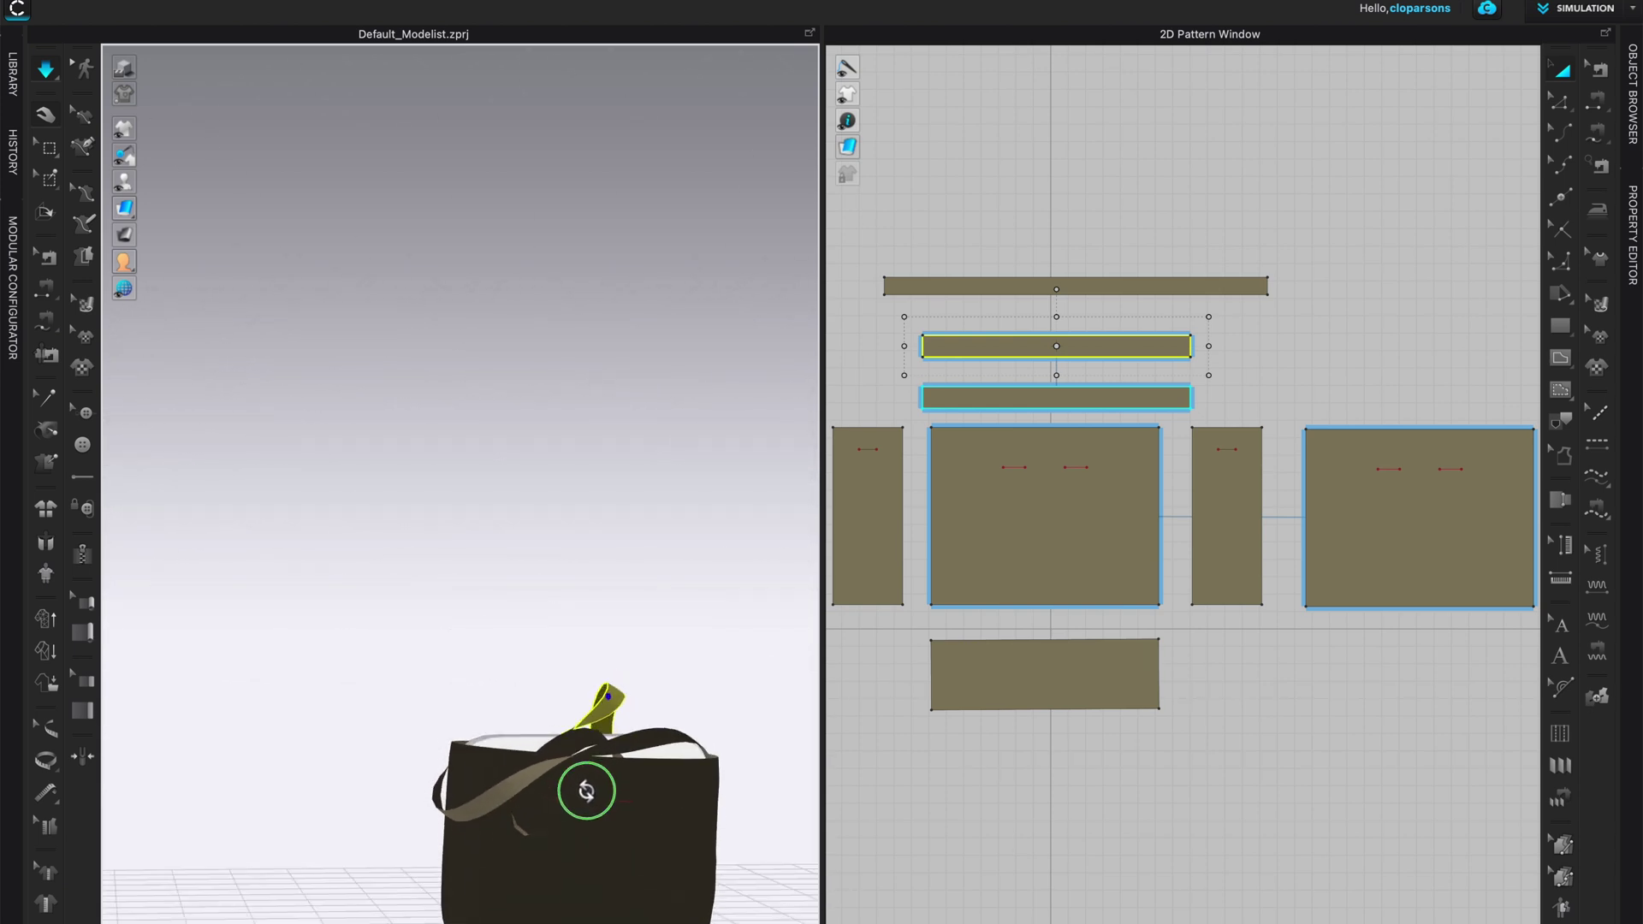
Pull the long strap and a short strap up over the bag in the 3D window
drag(552, 768, 605, 569)
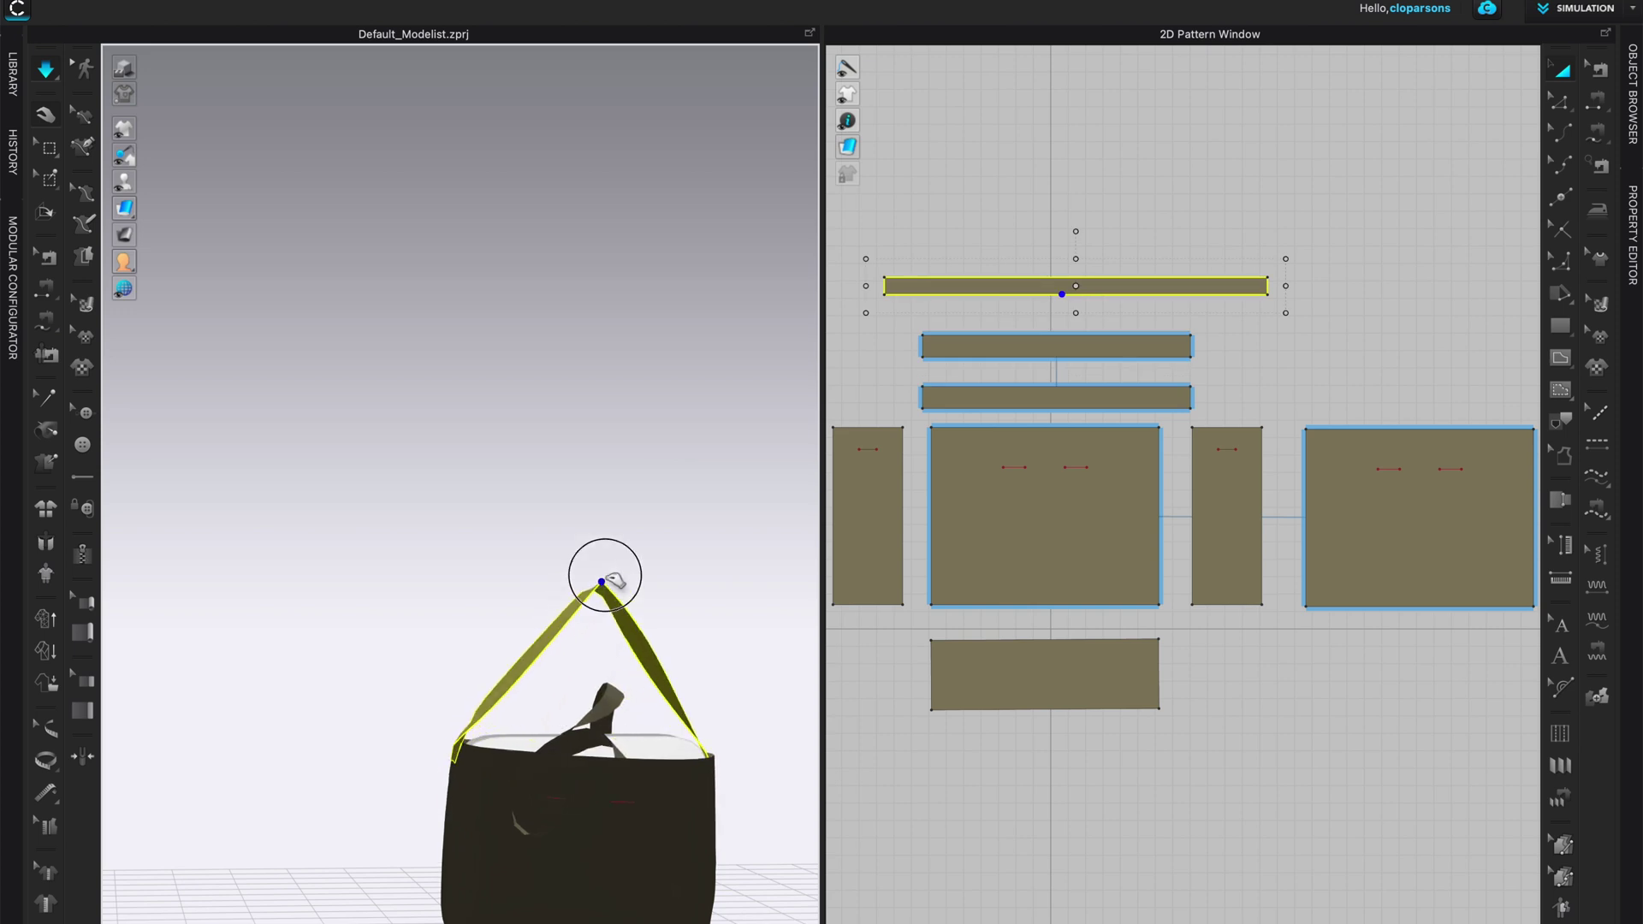
drag(564, 710, 627, 652)
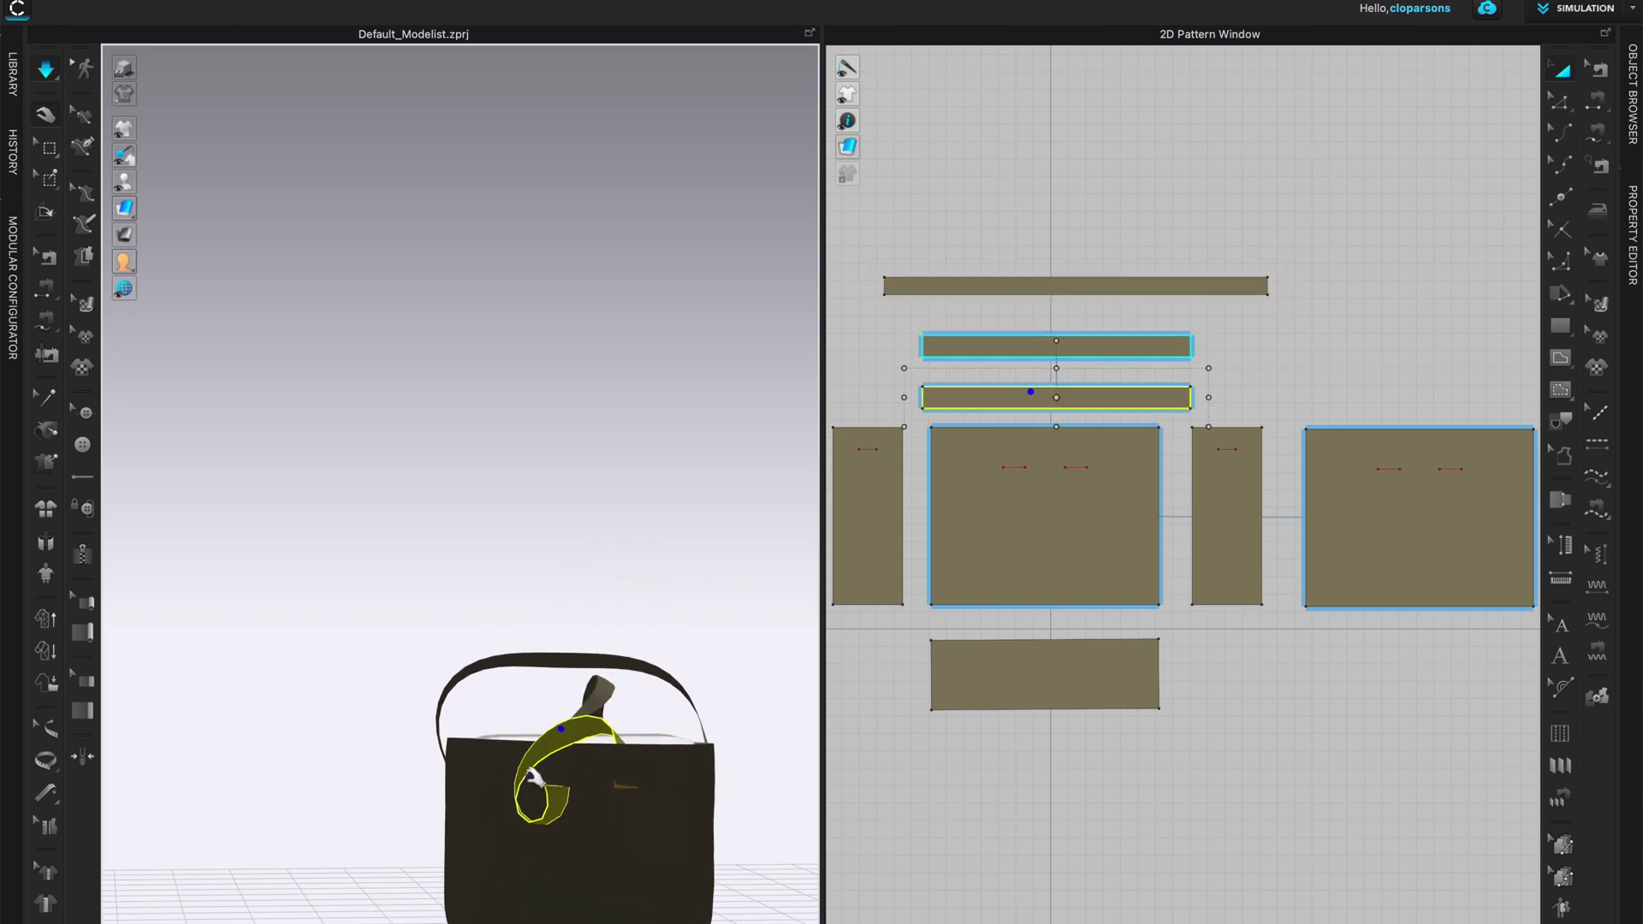
click(599, 800)
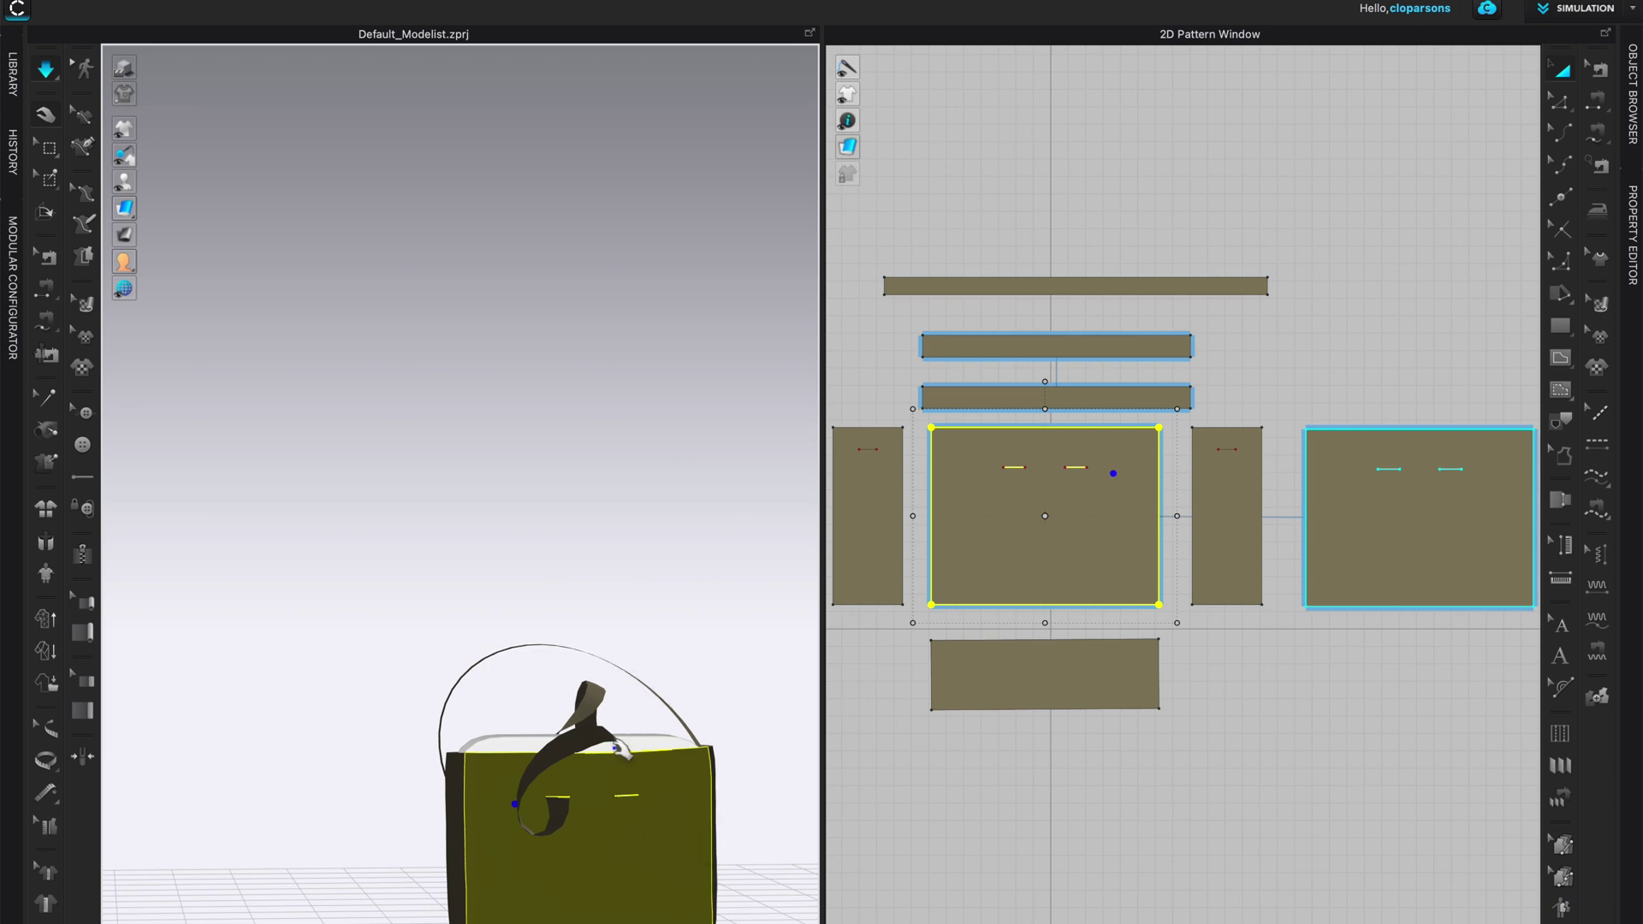
drag(618, 749, 725, 890)
During simulation, drag the first short strap over the bag's front and top
right_drag(725, 890, 616, 747)
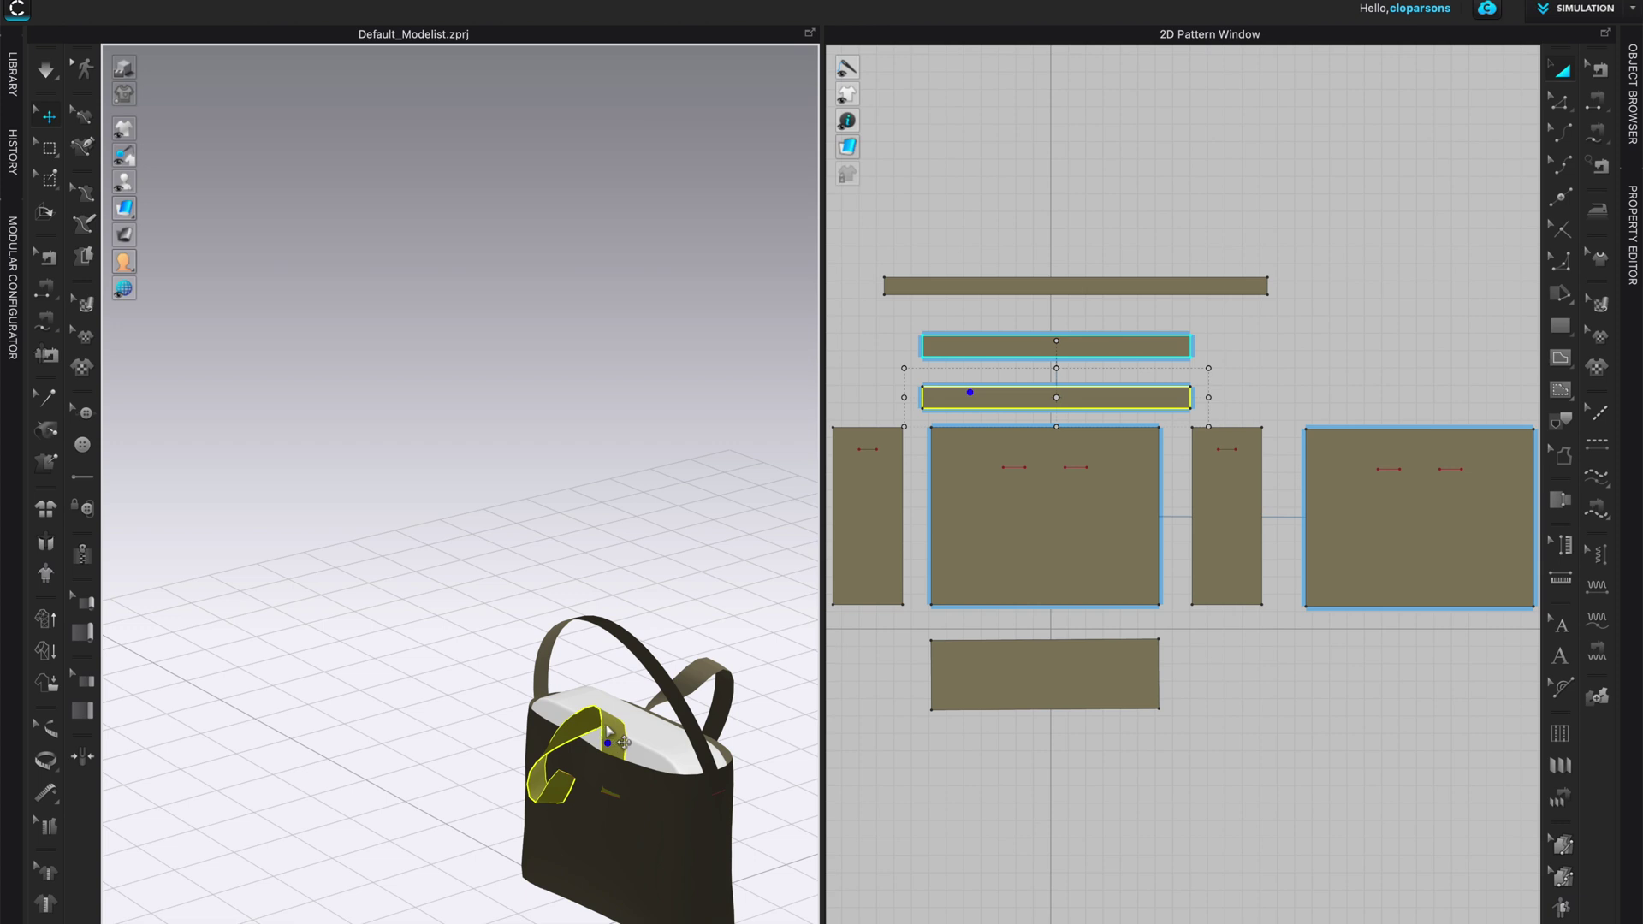
right_drag(747, 837, 725, 830)
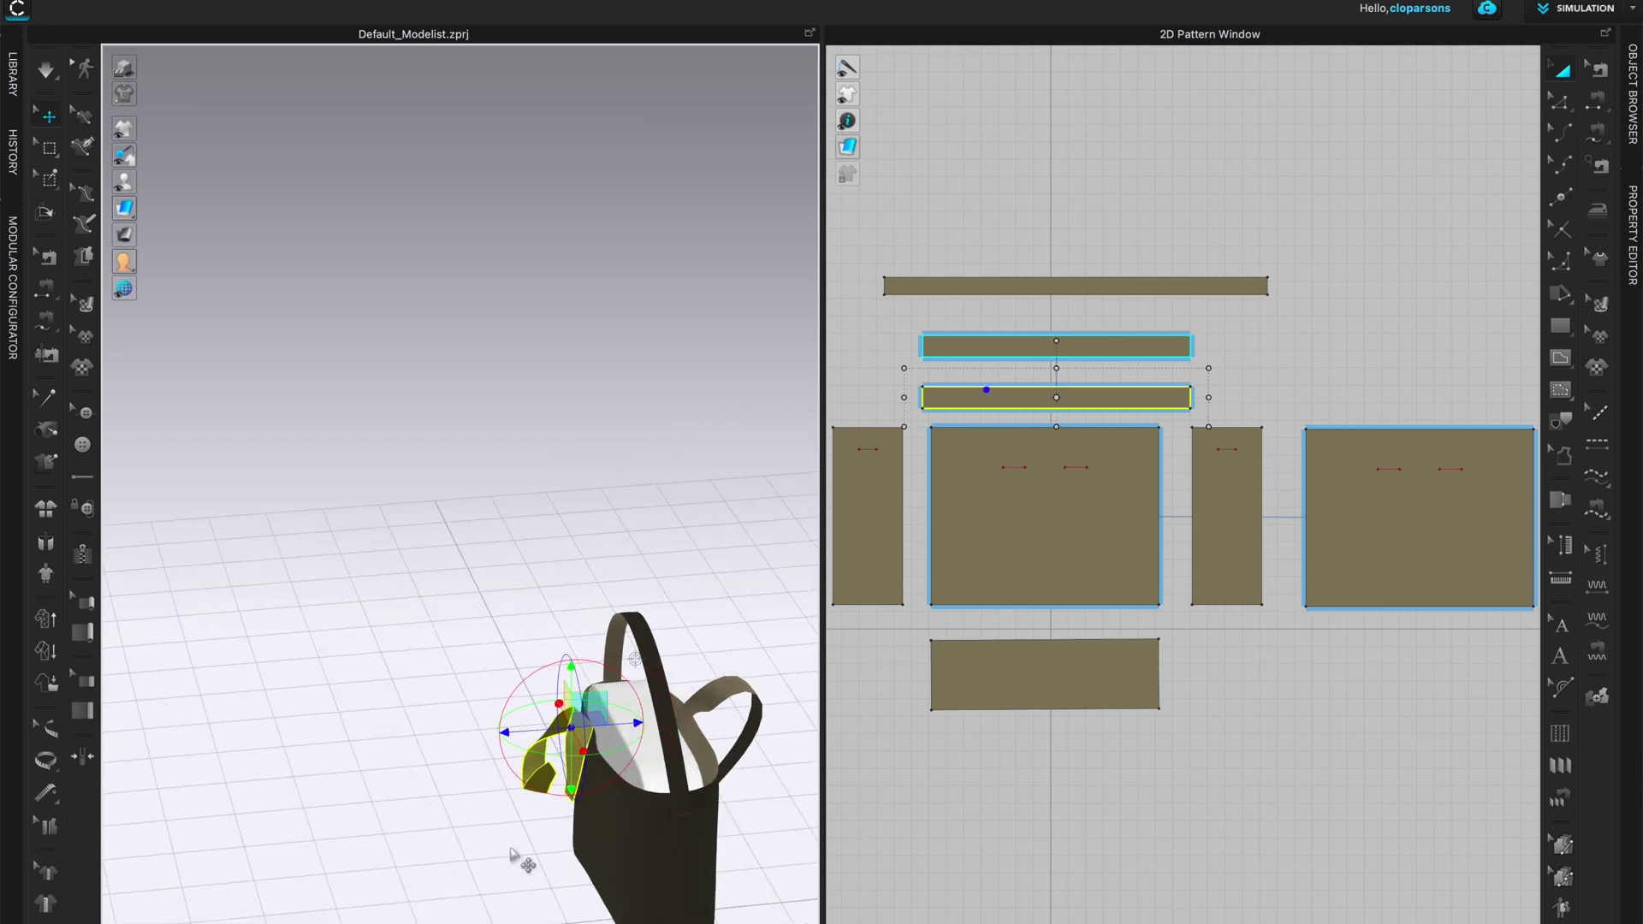
right_drag(512, 856, 576, 870)
key(q)
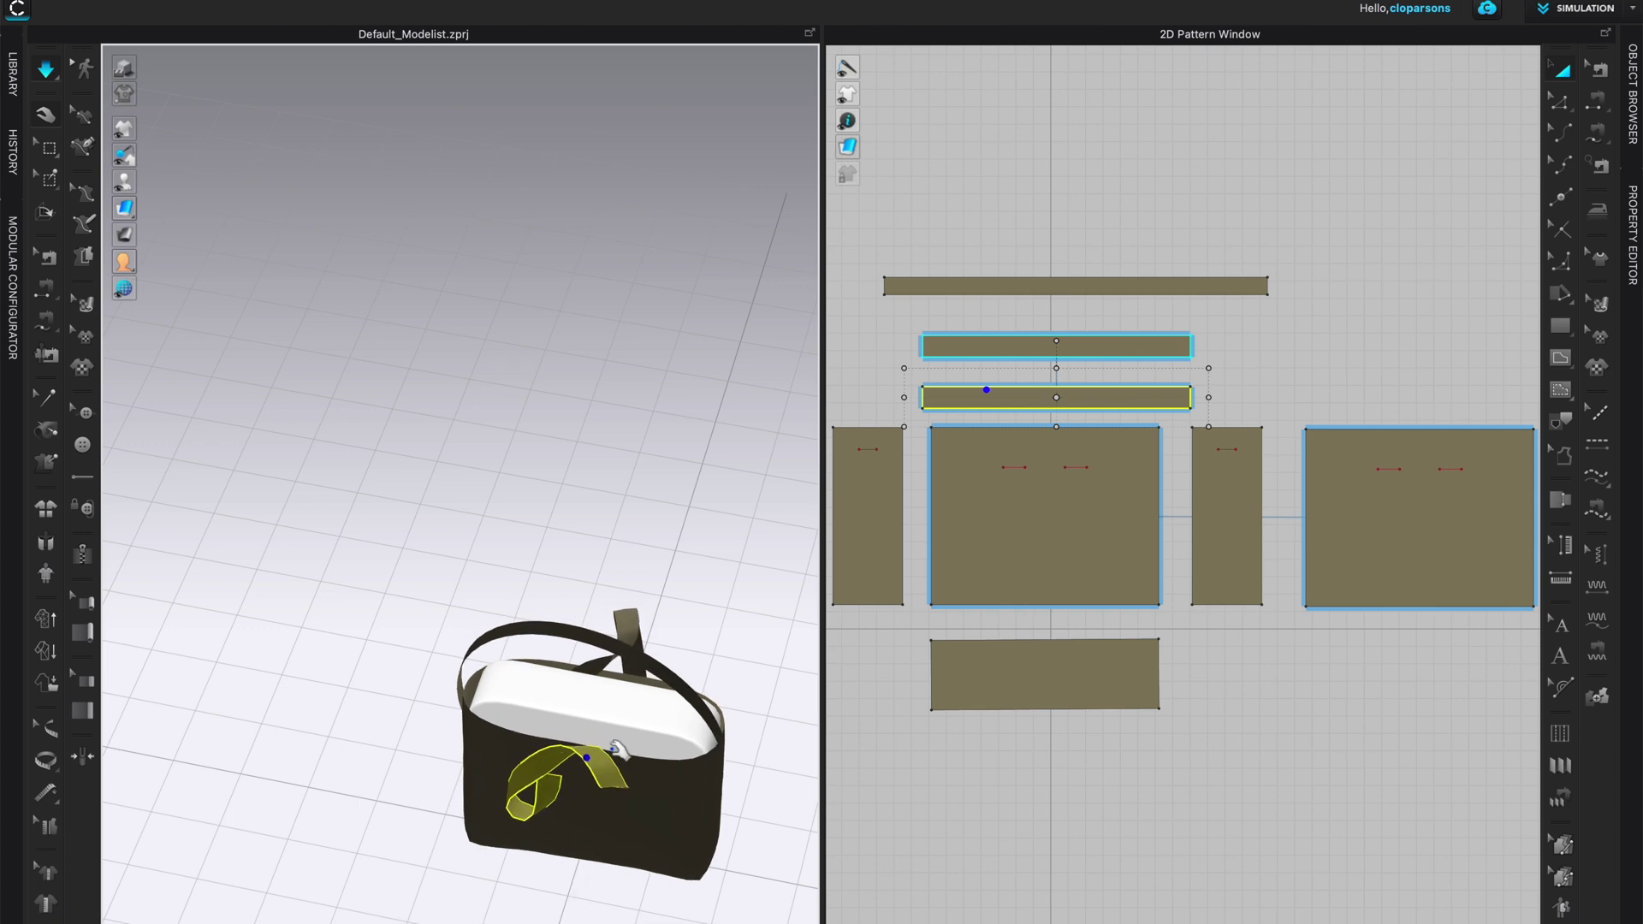
drag(531, 781, 574, 682)
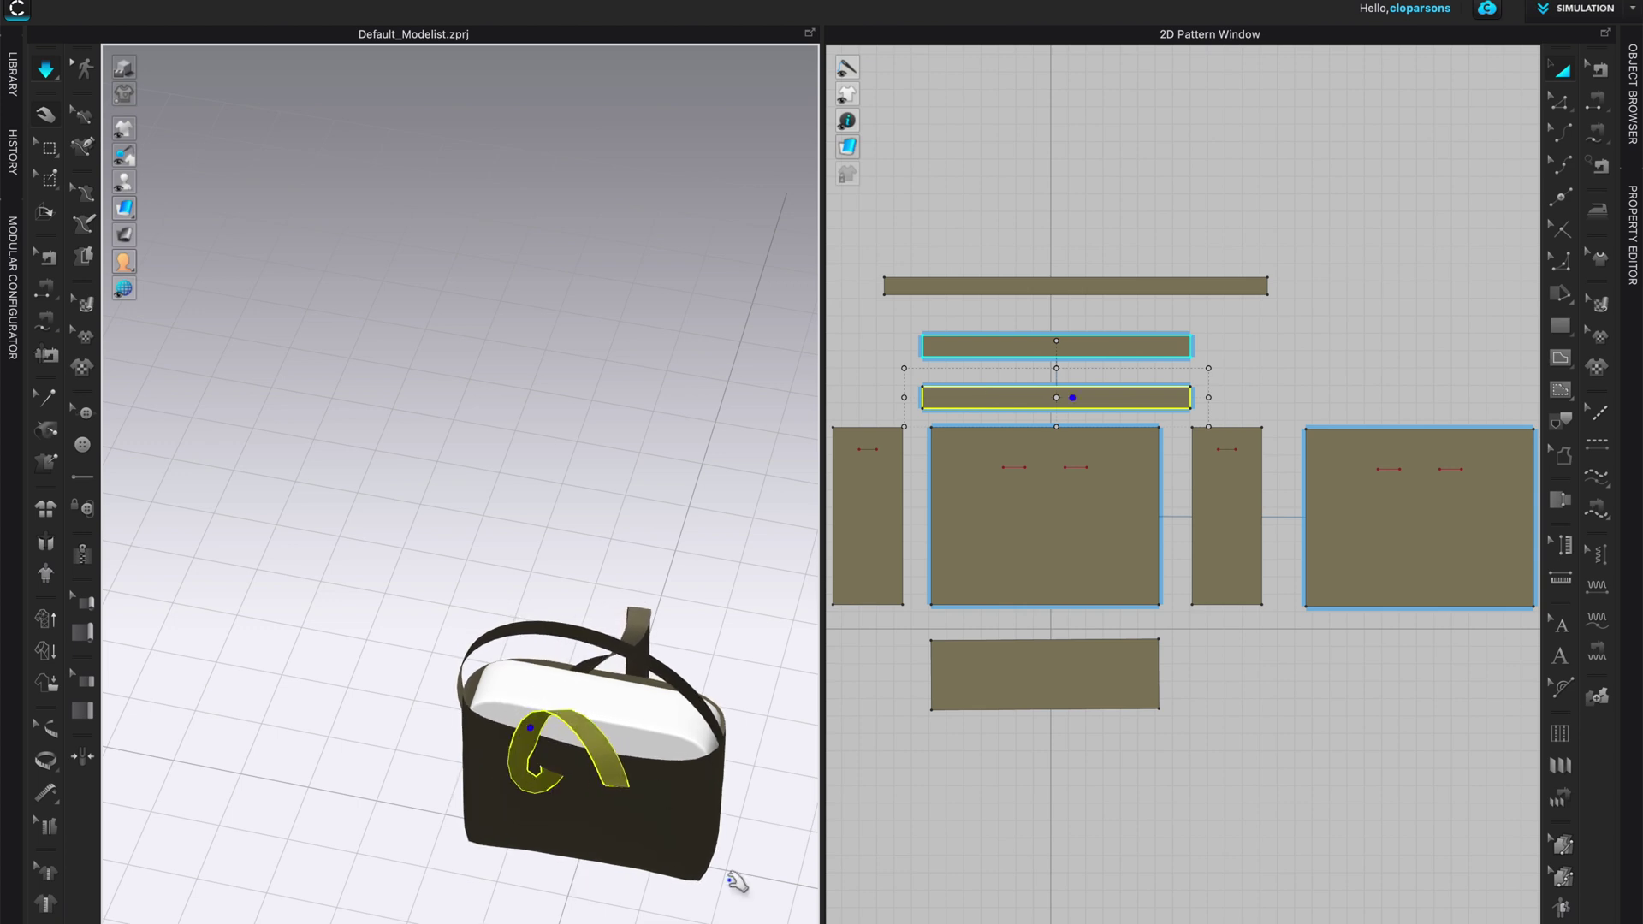
right_drag(733, 882, 604, 853)
Select the other short strap and pull it up and left against the bag's front
click(600, 764)
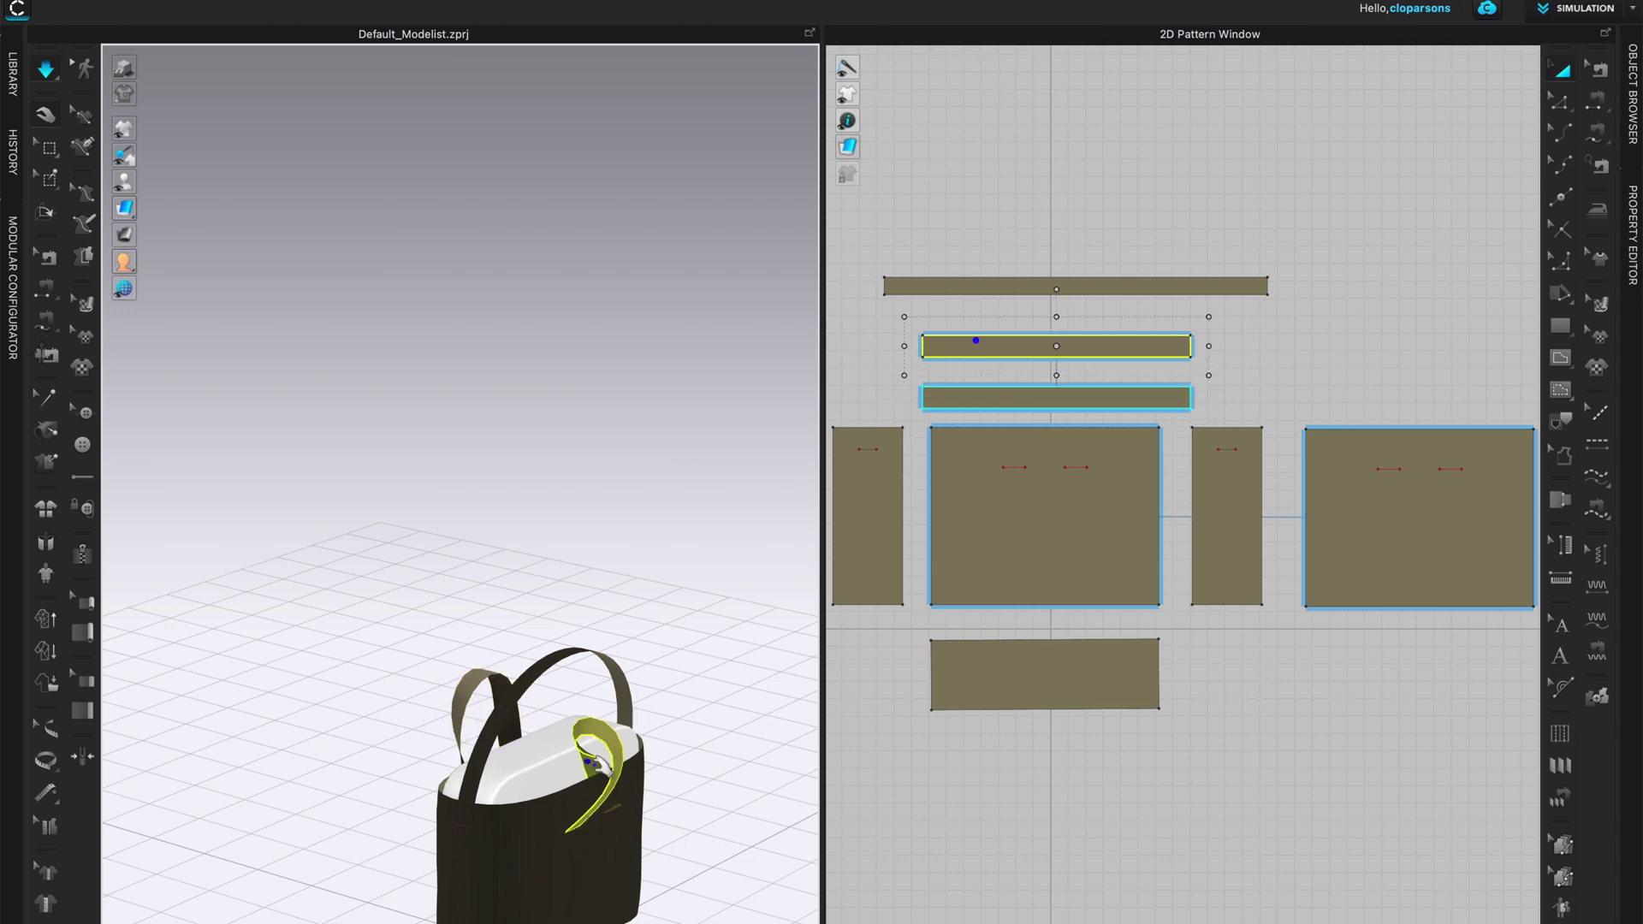
click(51, 116)
right_drag(695, 856, 732, 847)
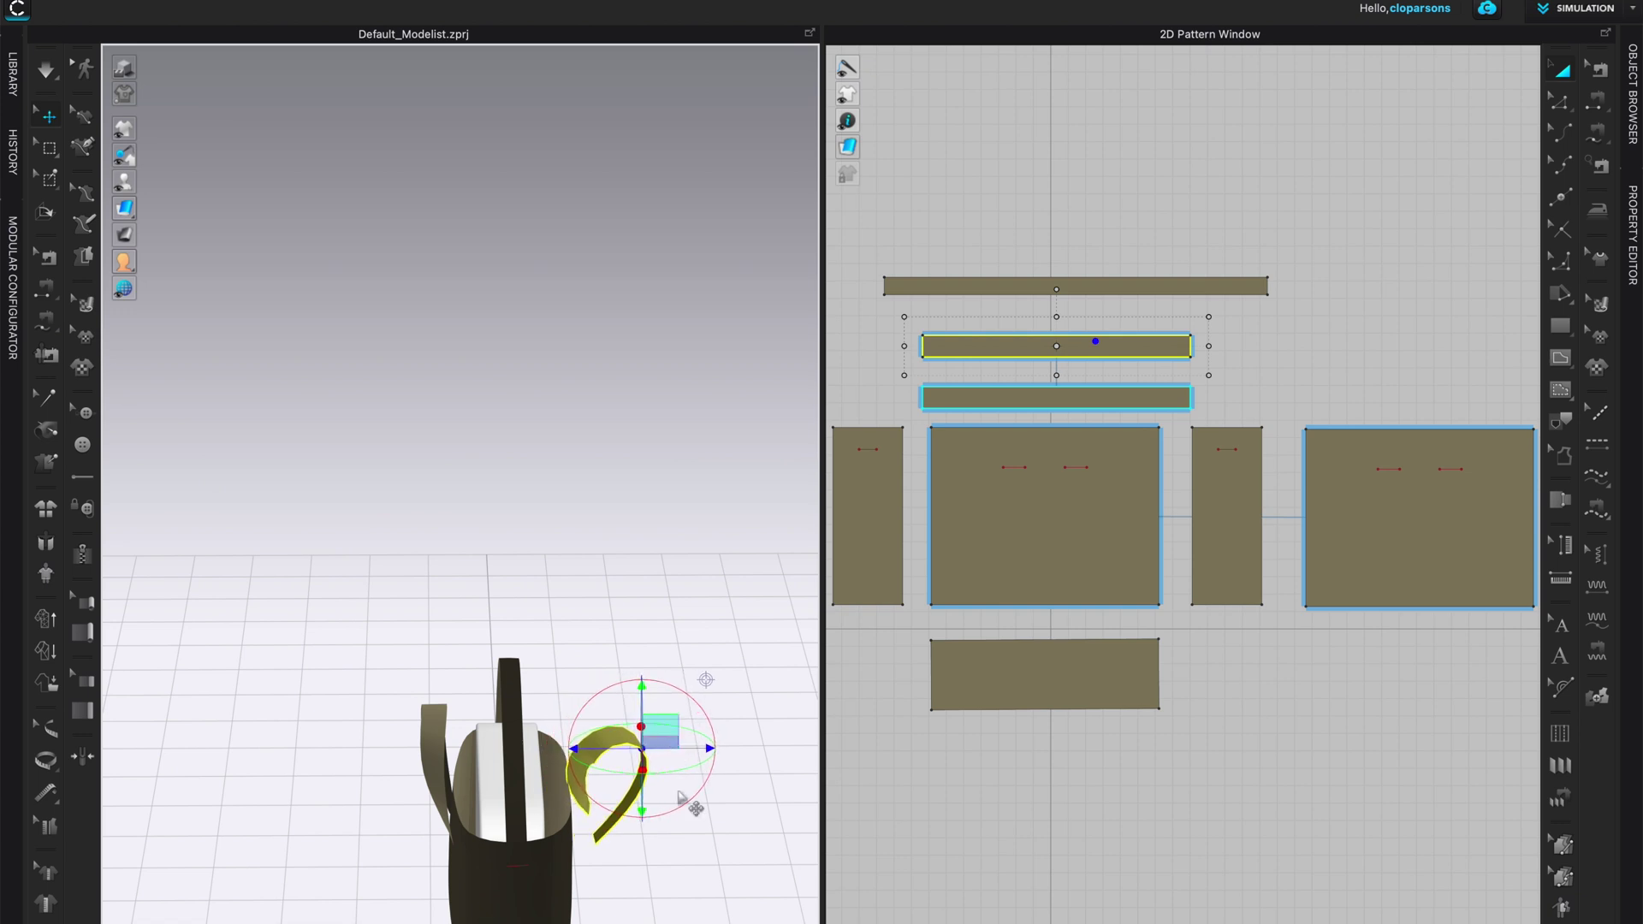
right_drag(717, 895, 631, 860)
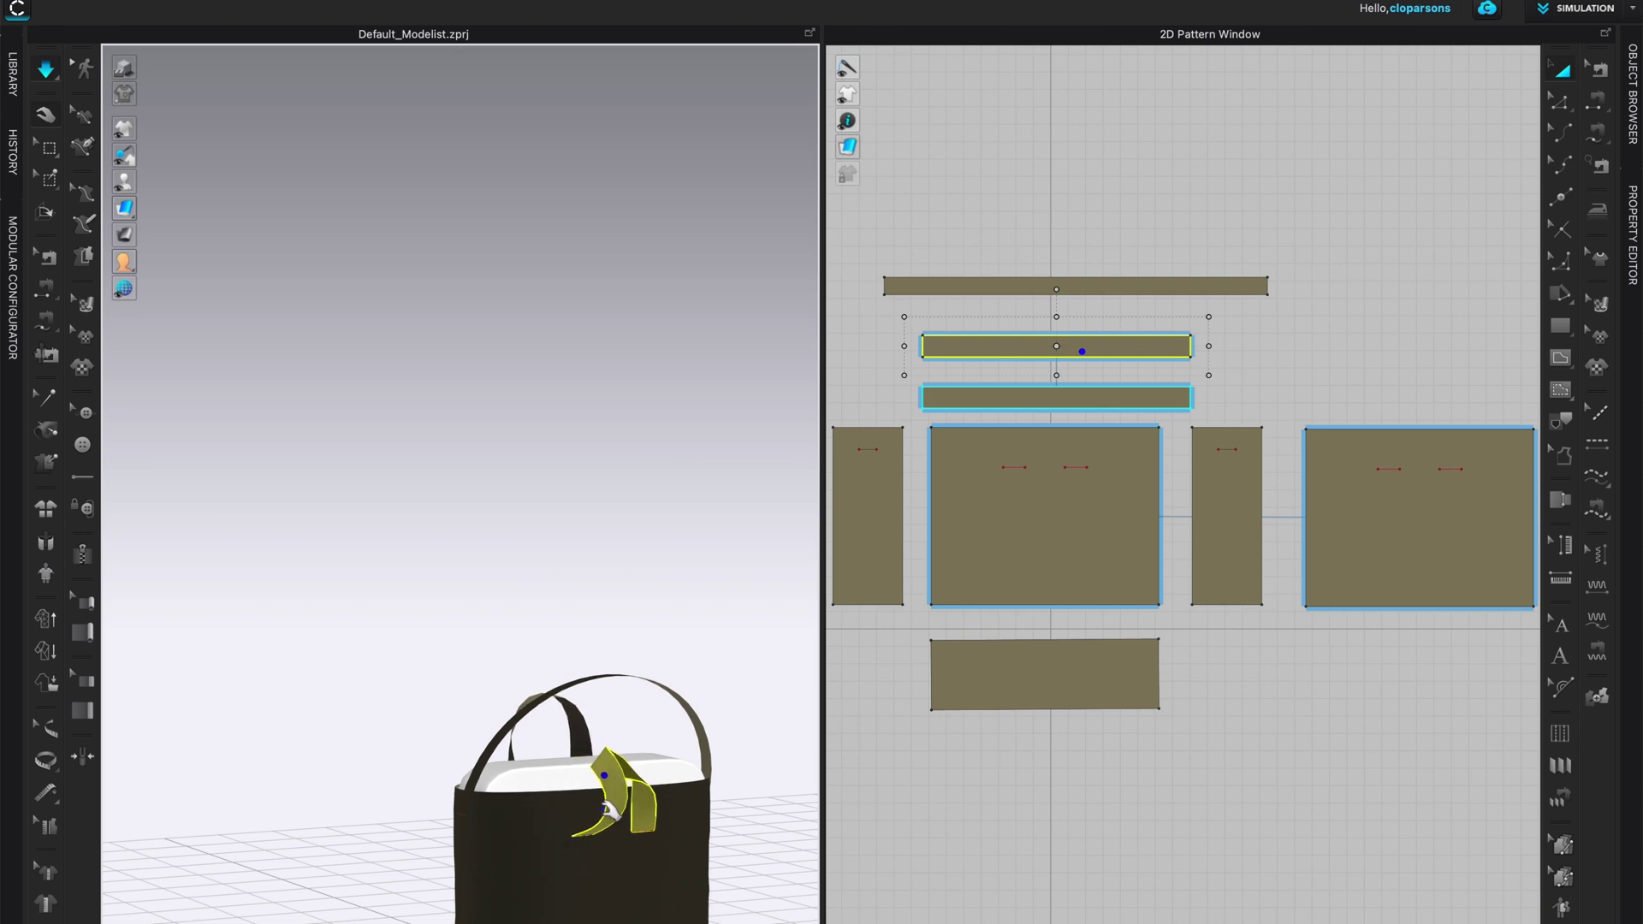
drag(610, 810, 575, 759)
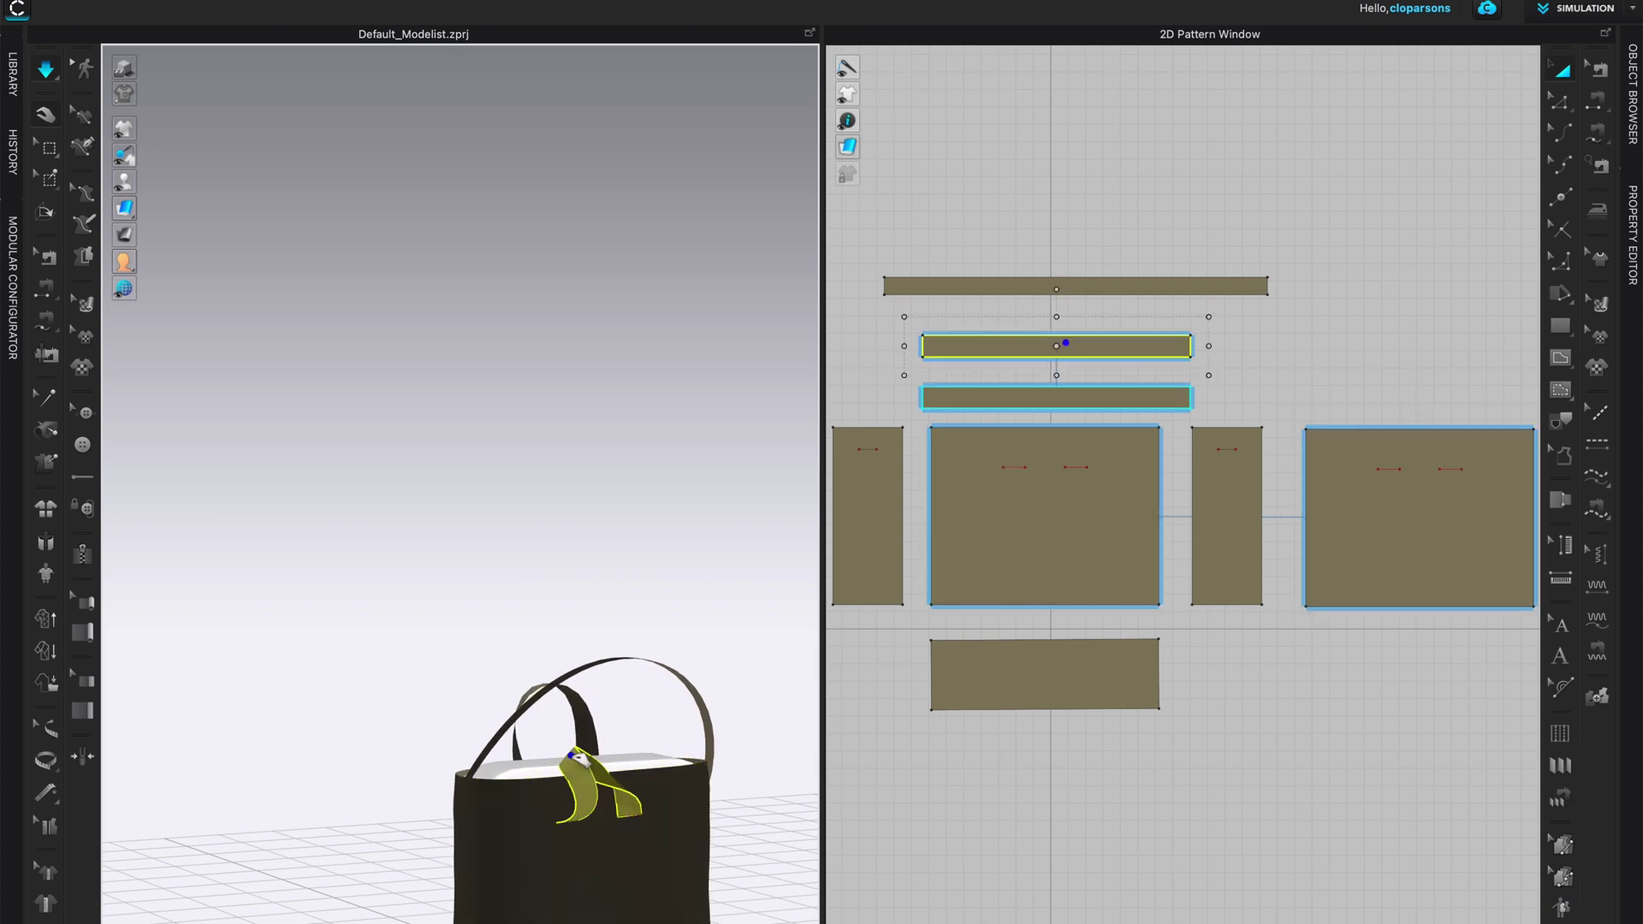
right_drag(440, 748, 171, 368)
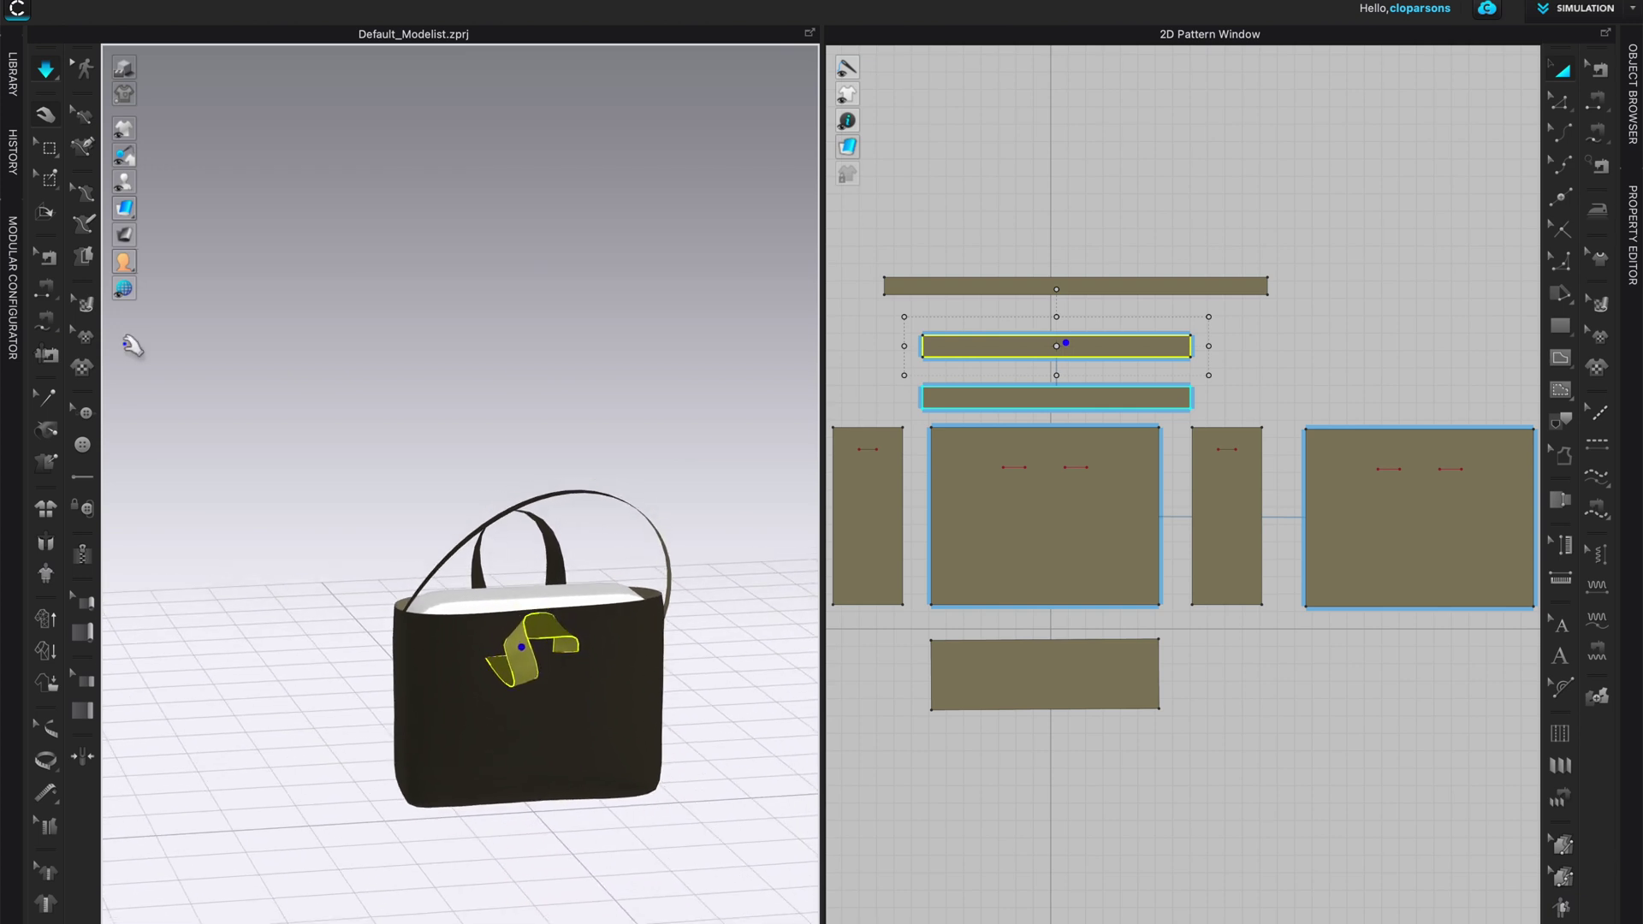
Stop the simulation with the short strap hanging in a V down the front, and display the avatar's arrangement points
mouse_move(124, 182)
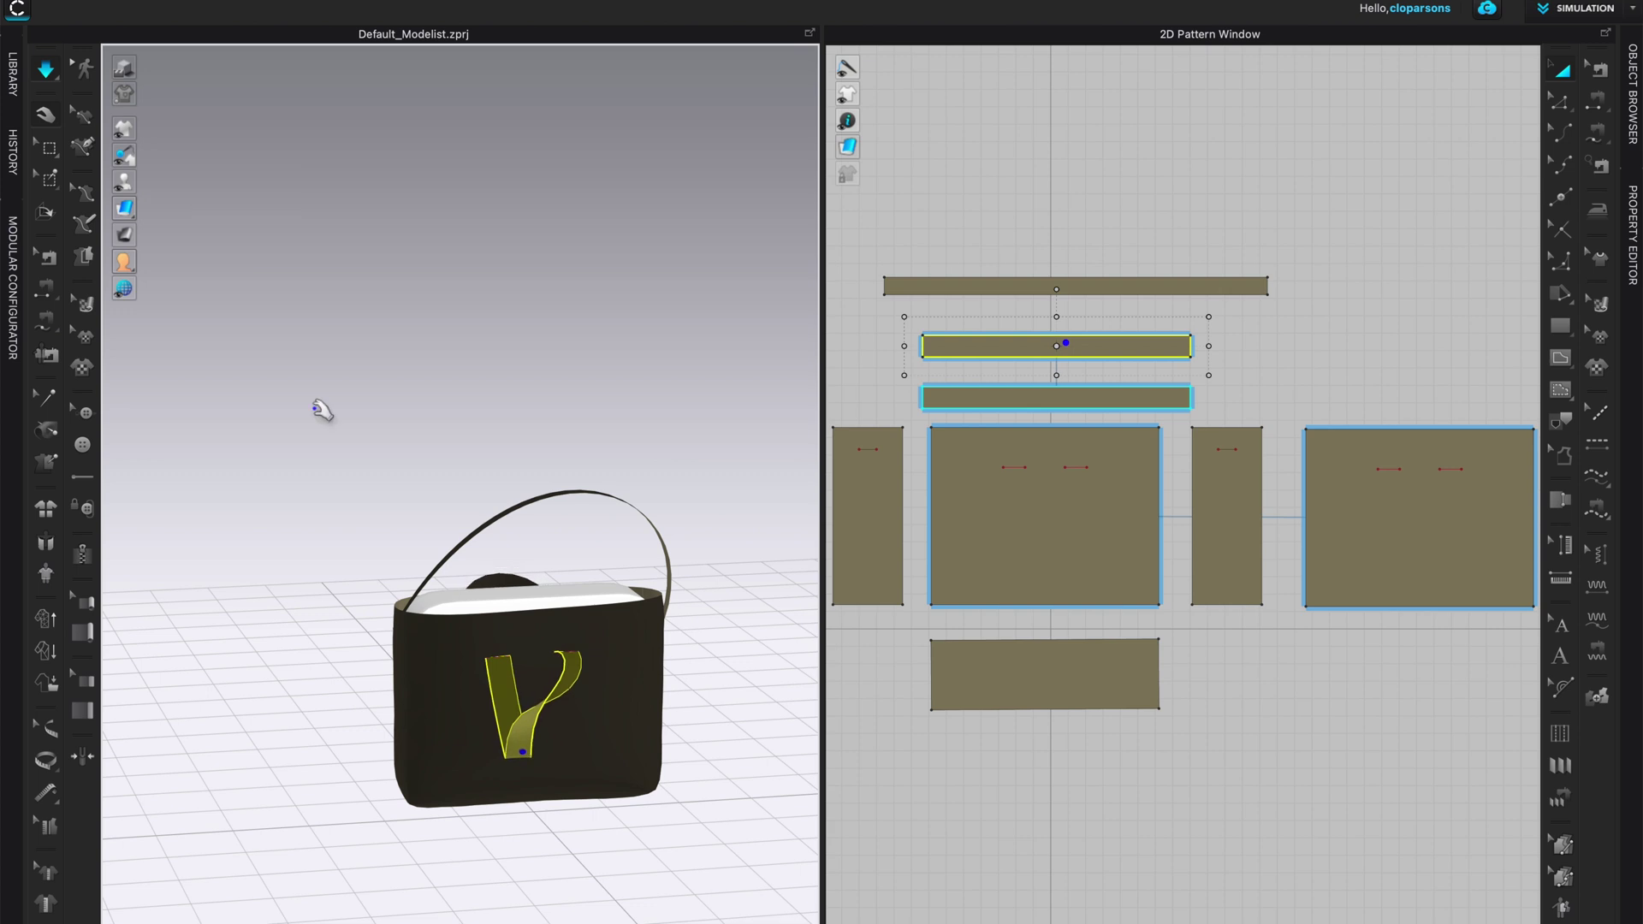
key(space)
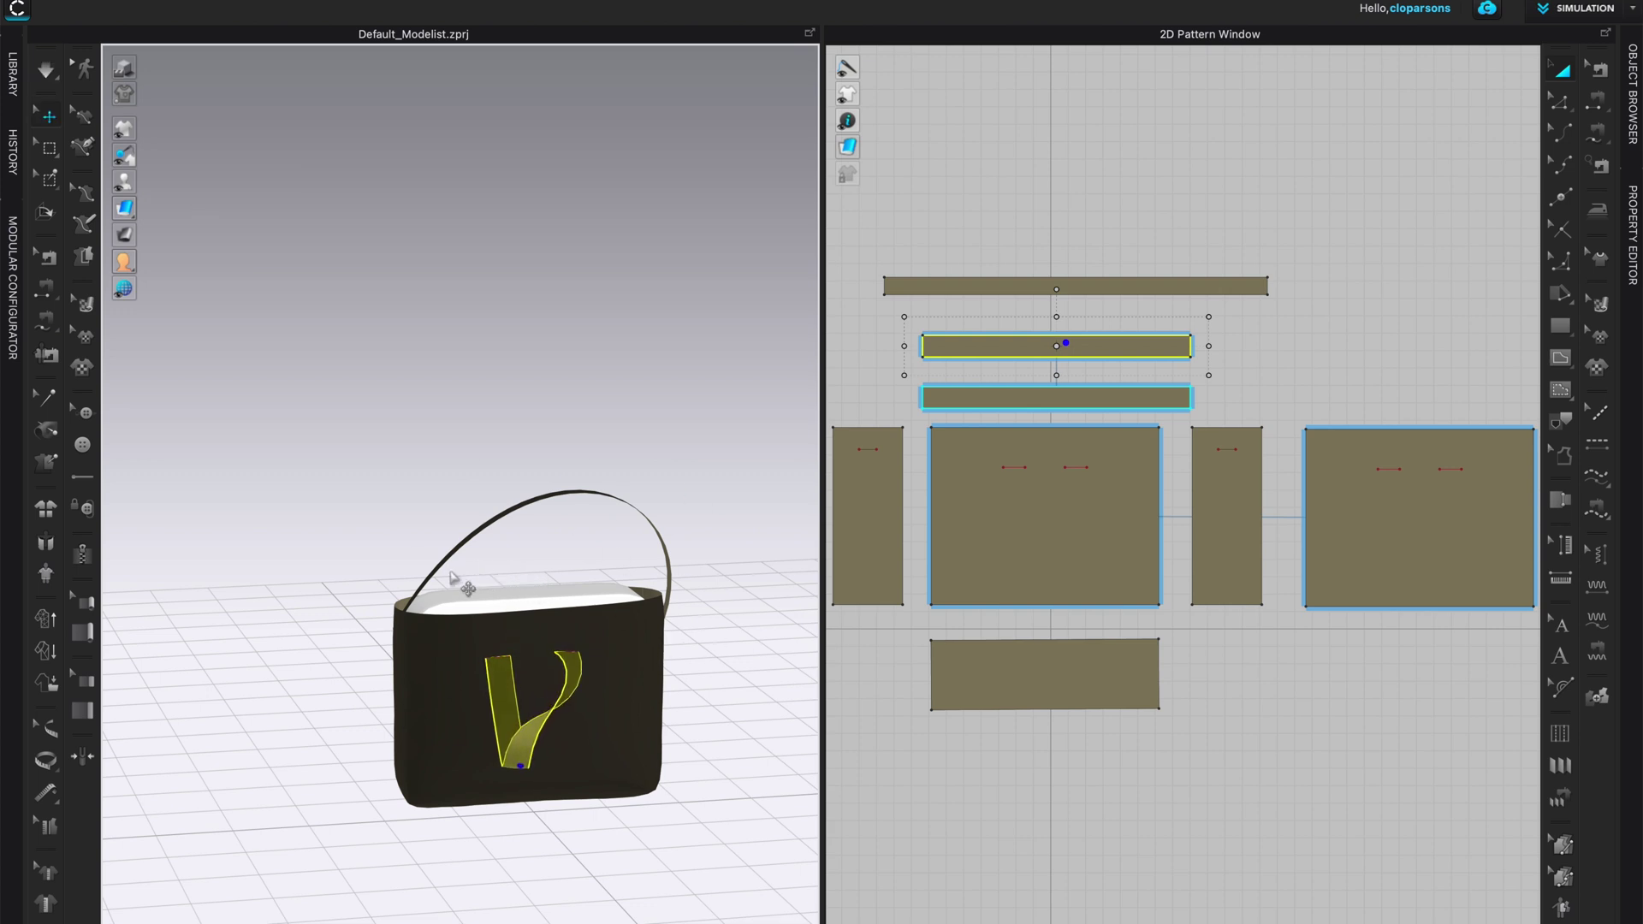
click(181, 177)
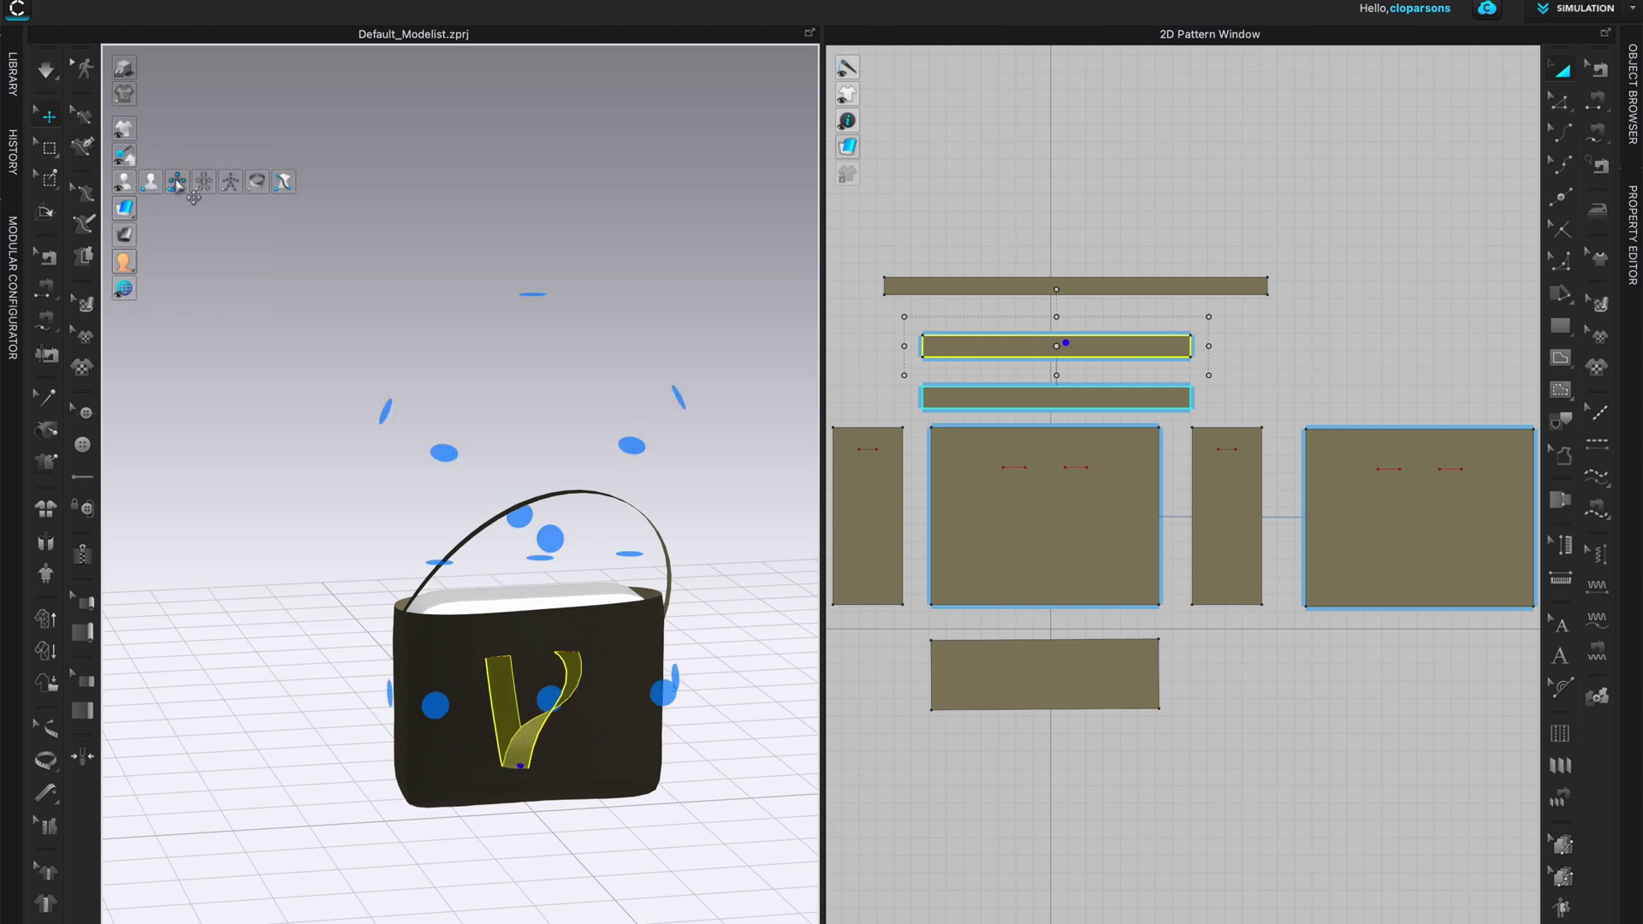